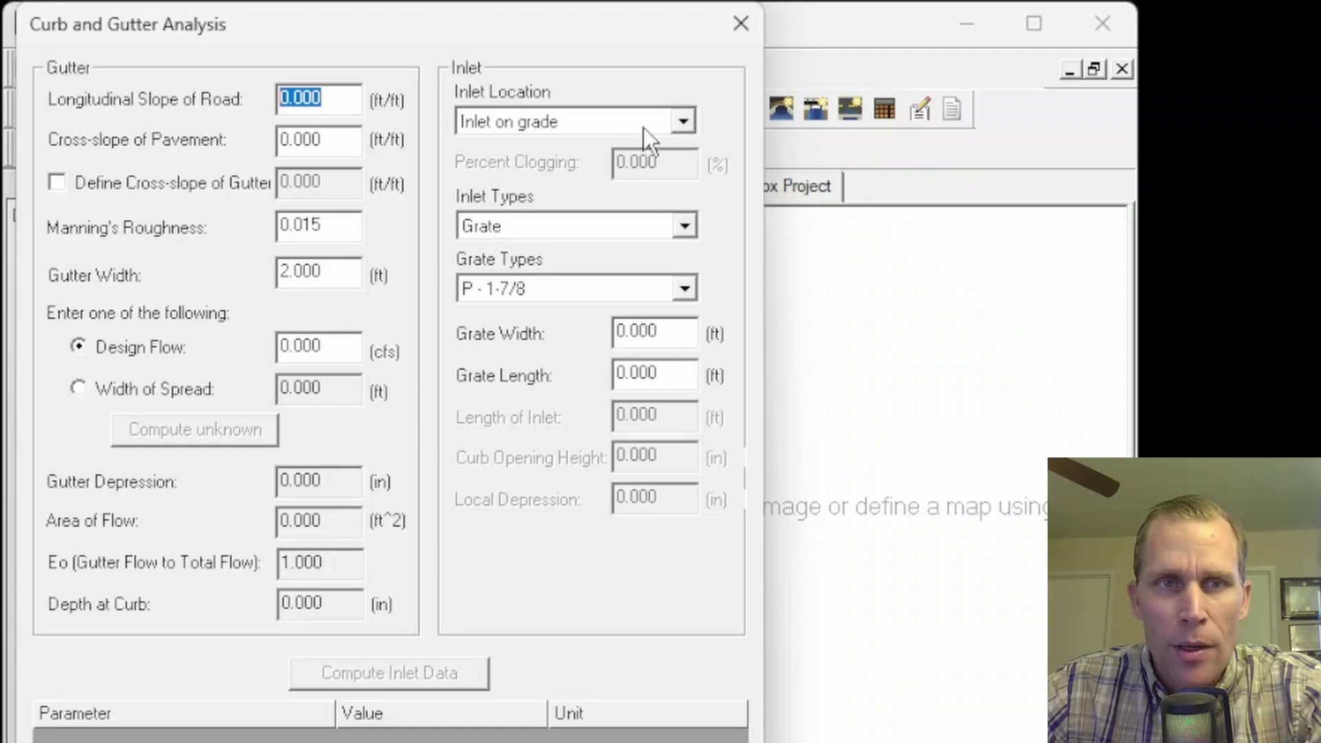
Set the inlet location to Inlet in sag and the longitudinal slope of the road to 0.01 ft/ft
click(683, 123)
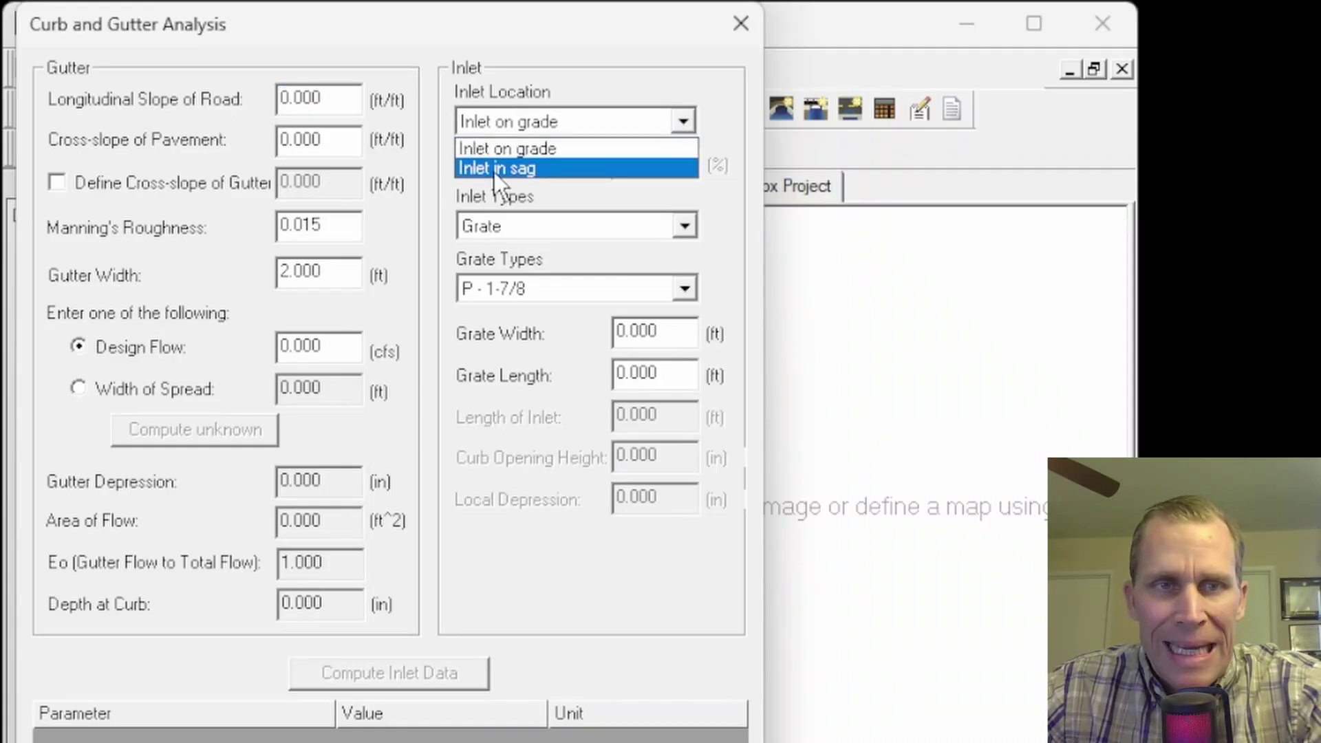
click(513, 172)
click(343, 102)
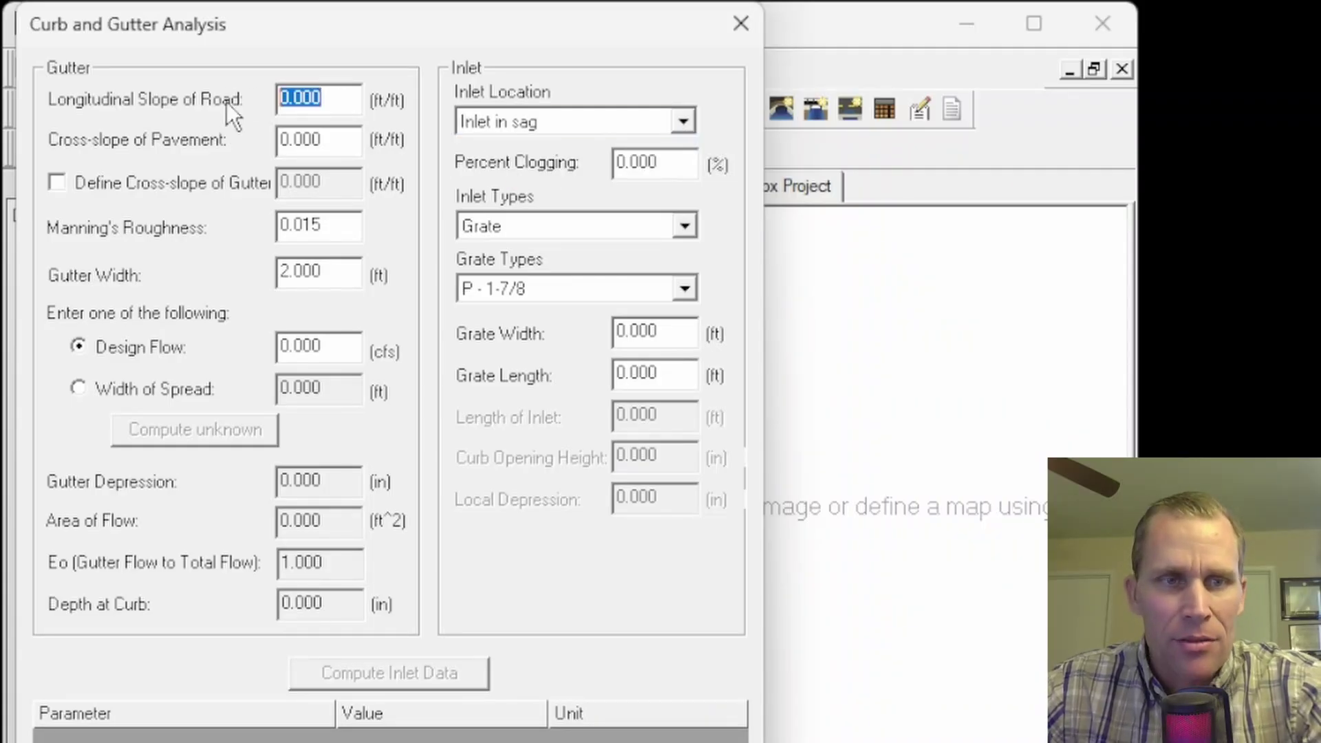
text(0.01)
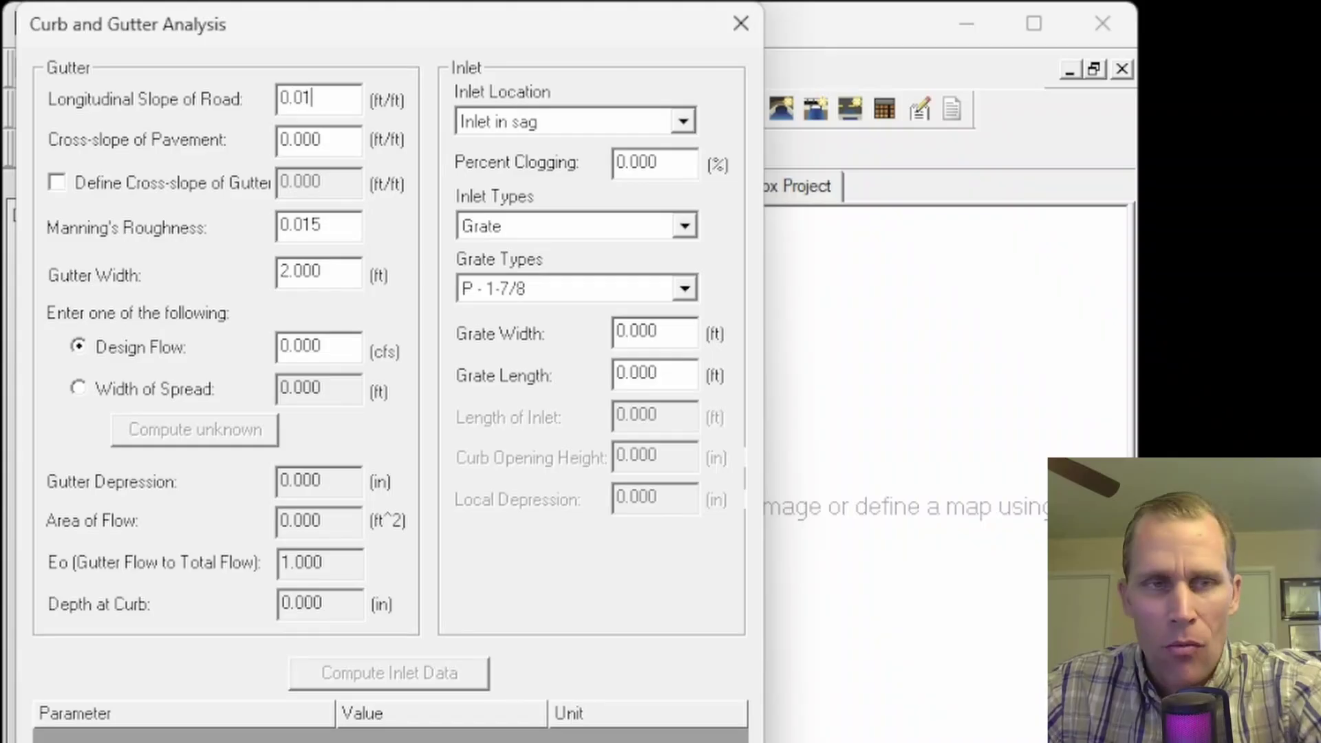
key(Tab)
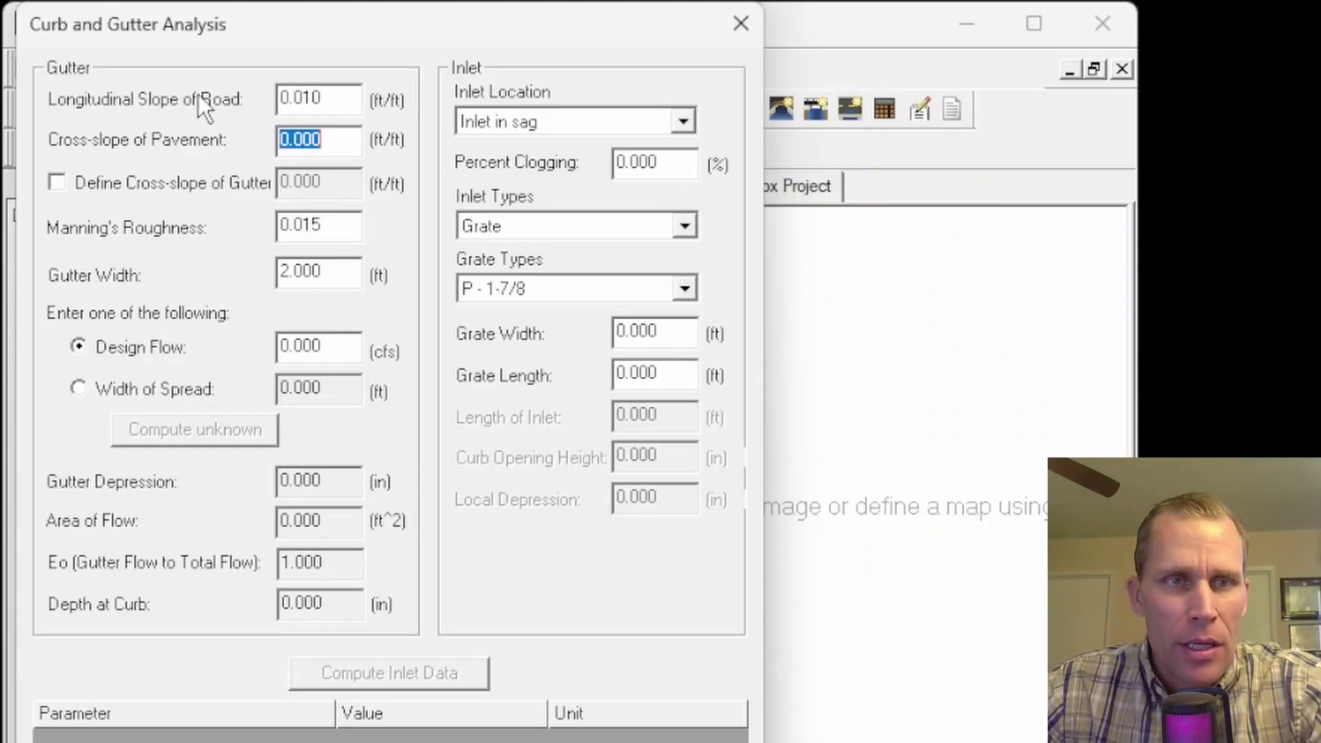
click(348, 98)
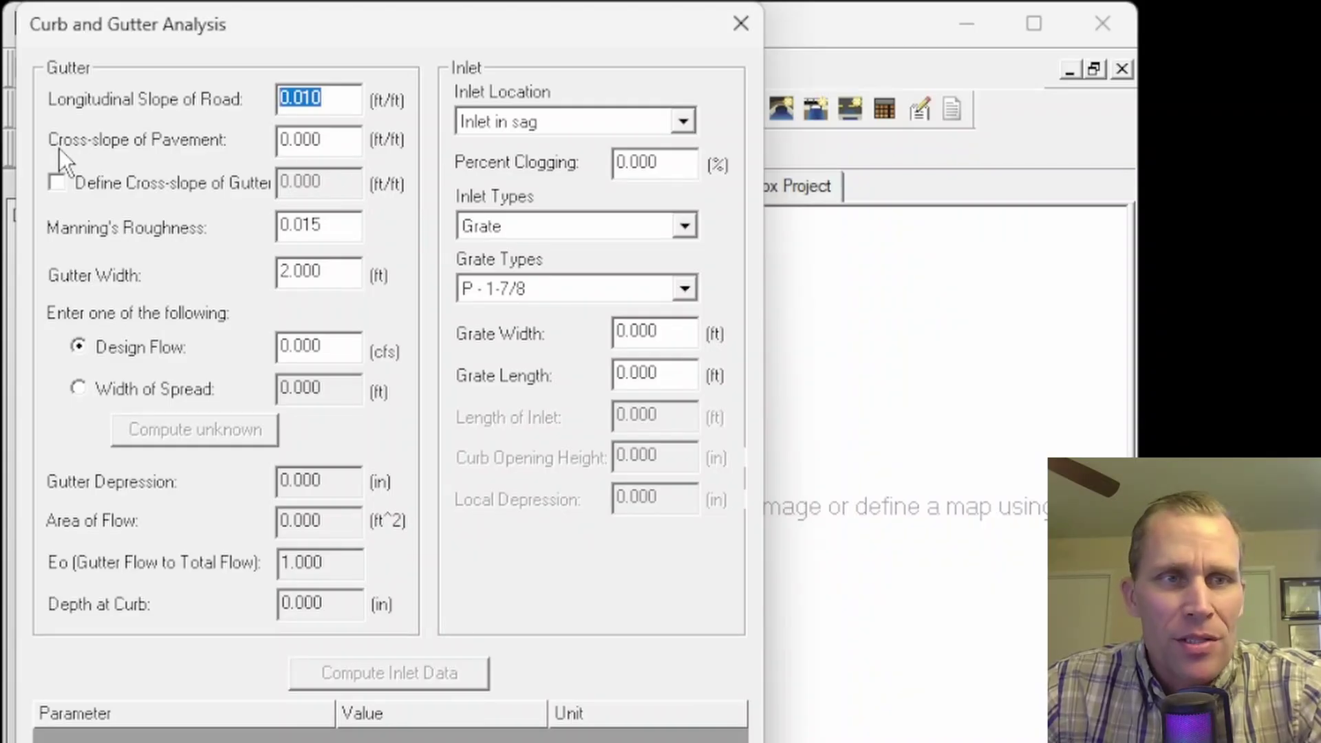
Set the cross-slope of pavement to 0.03 ft/ft and Manning's roughness to 0.016
click(330, 138)
text(0.03)
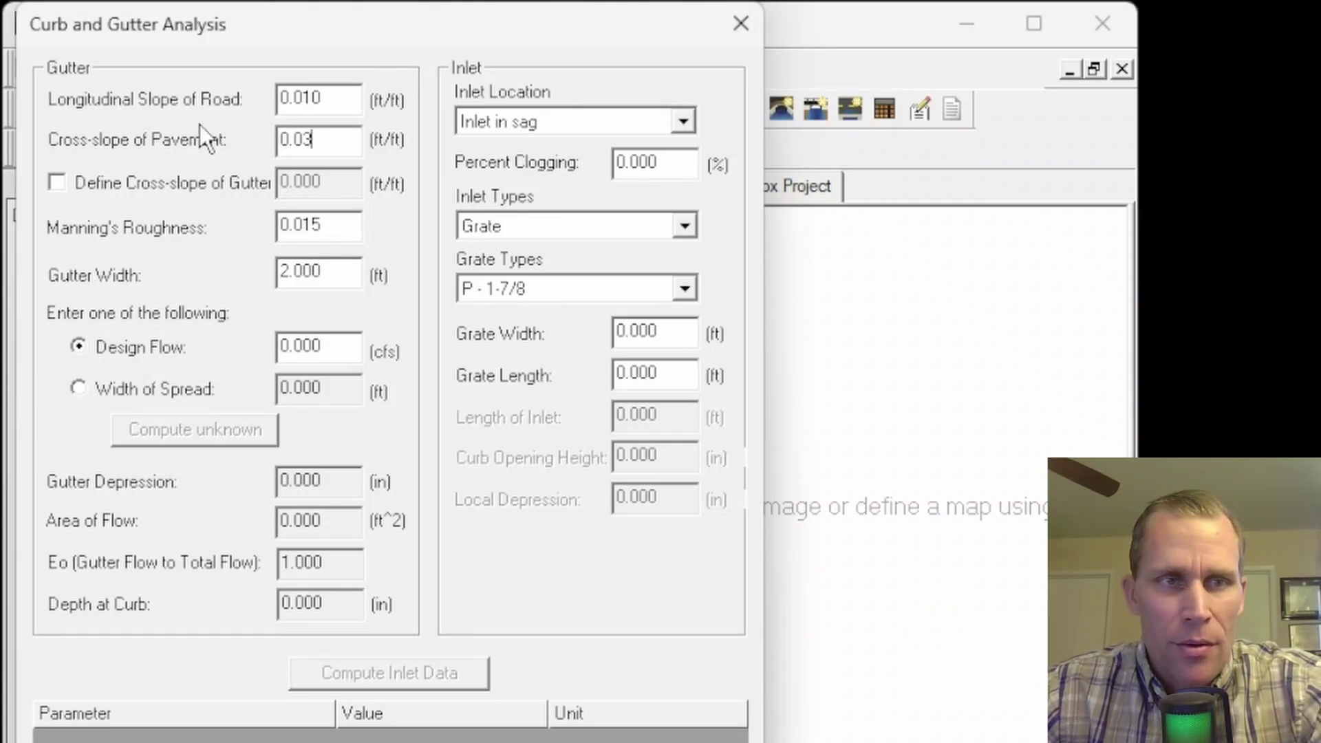
click(344, 230)
click(343, 230)
key(shift+Left)
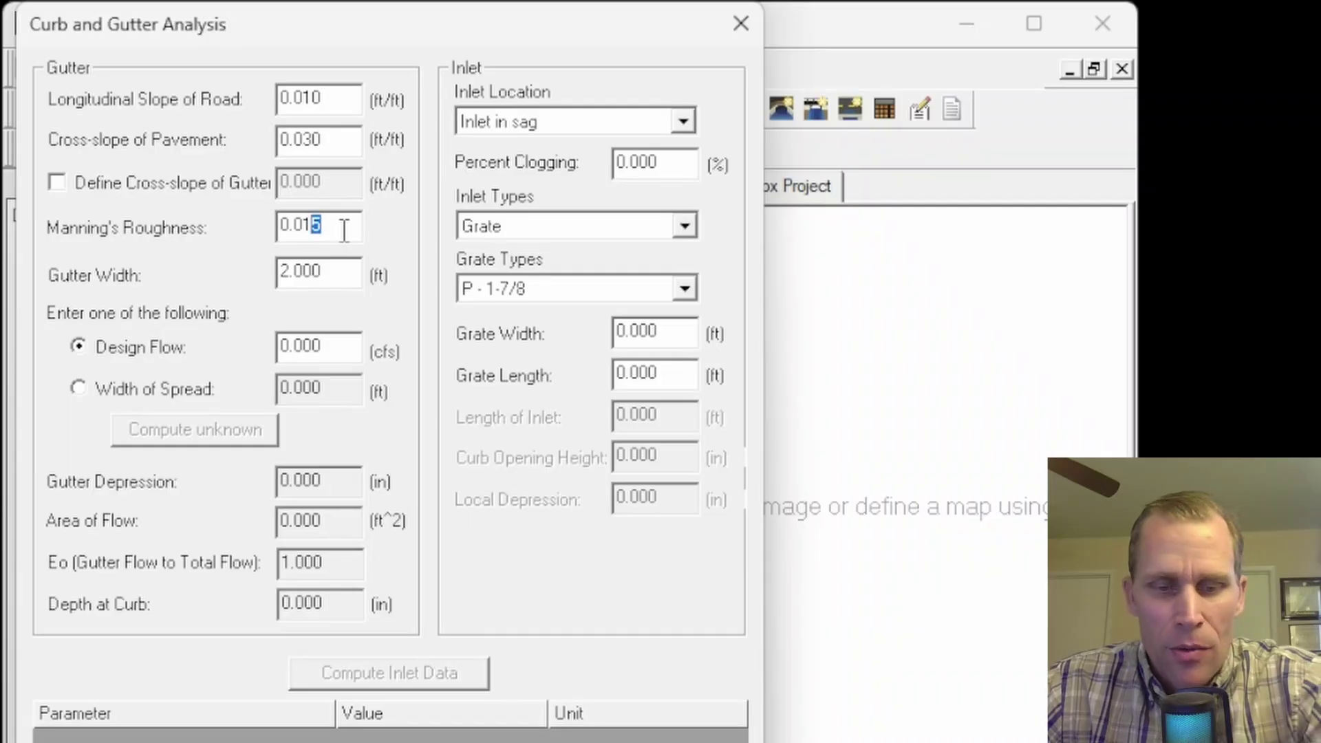
text(6)
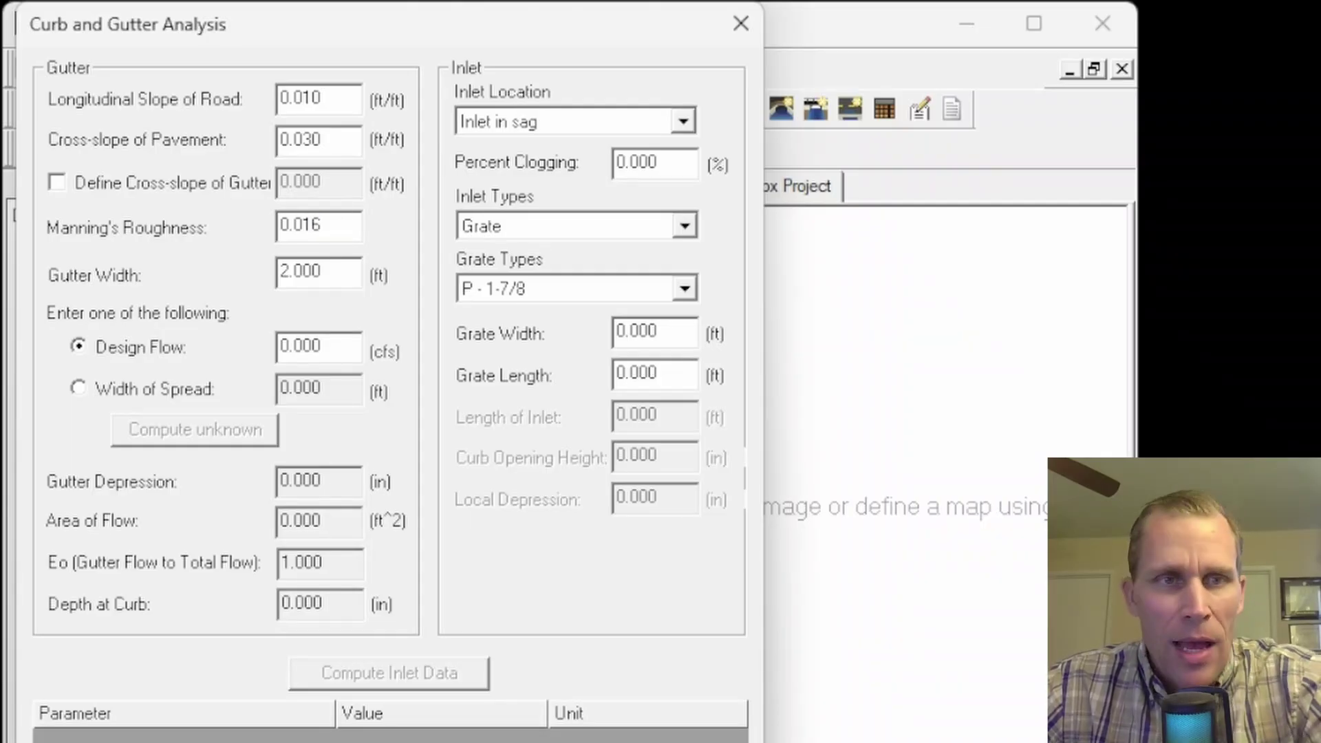
double_click(308, 224)
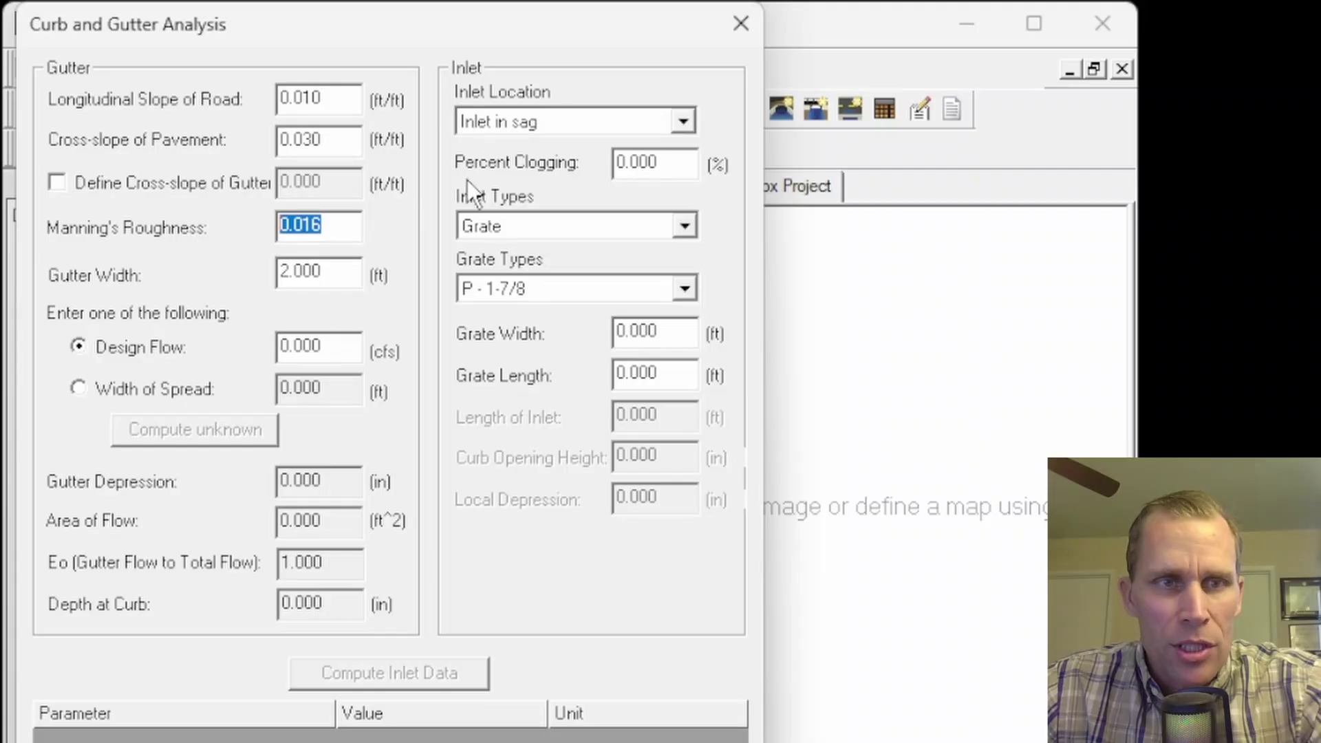
Enter a design flow of 5.3 cfs for the gutter and compute the unknown width of spread
click(315, 269)
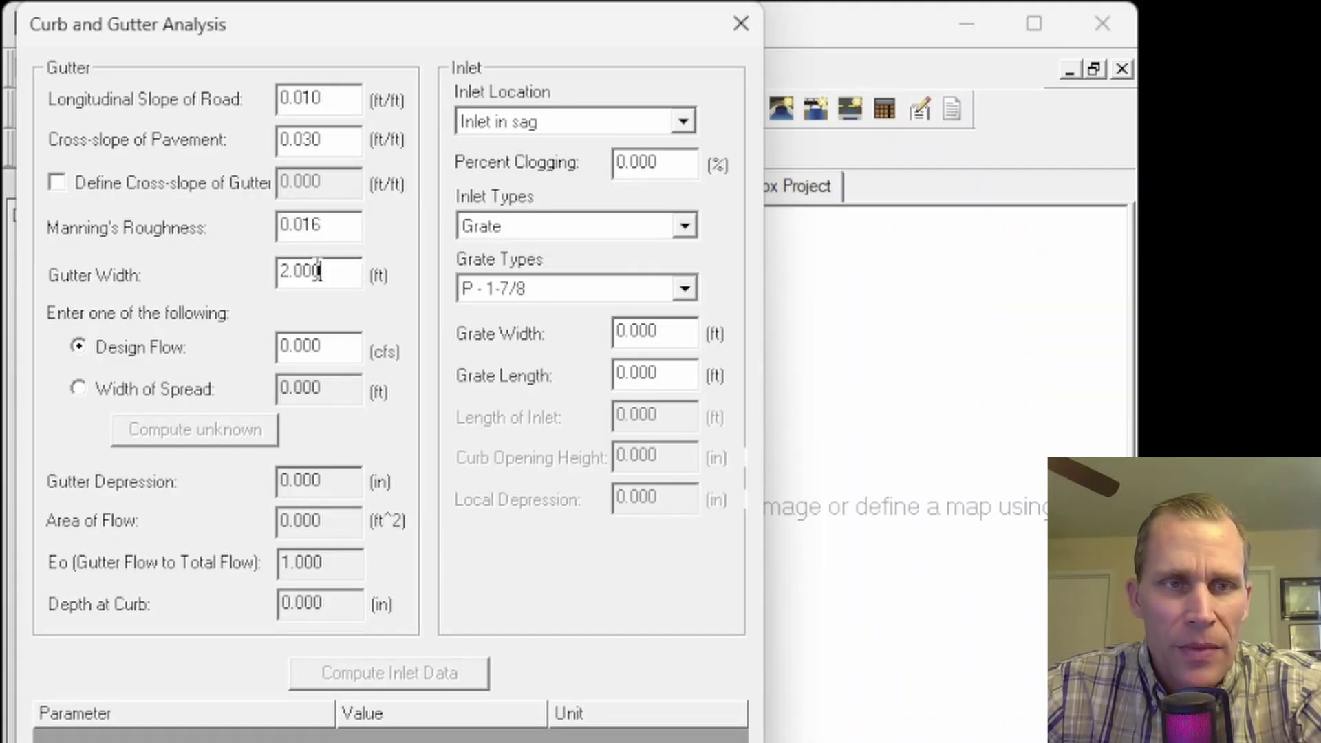
double_click(315, 270)
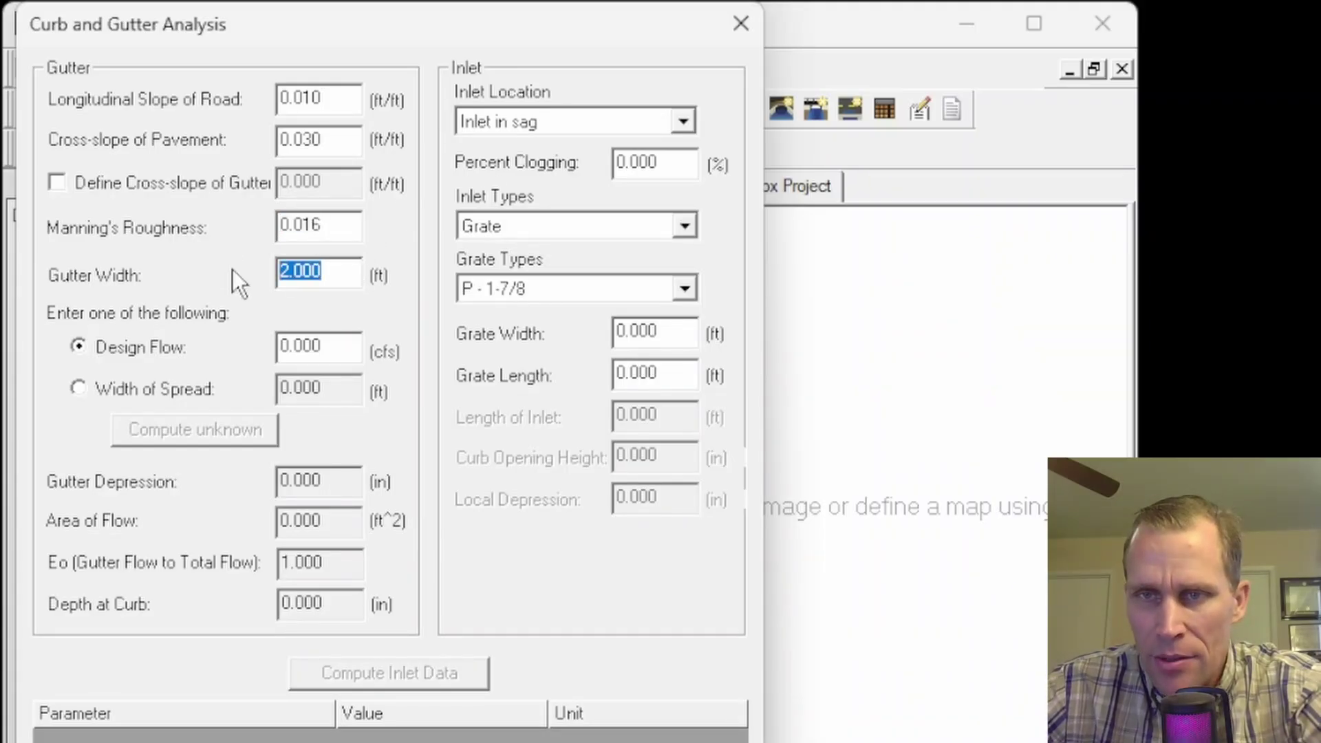
double_click(330, 349)
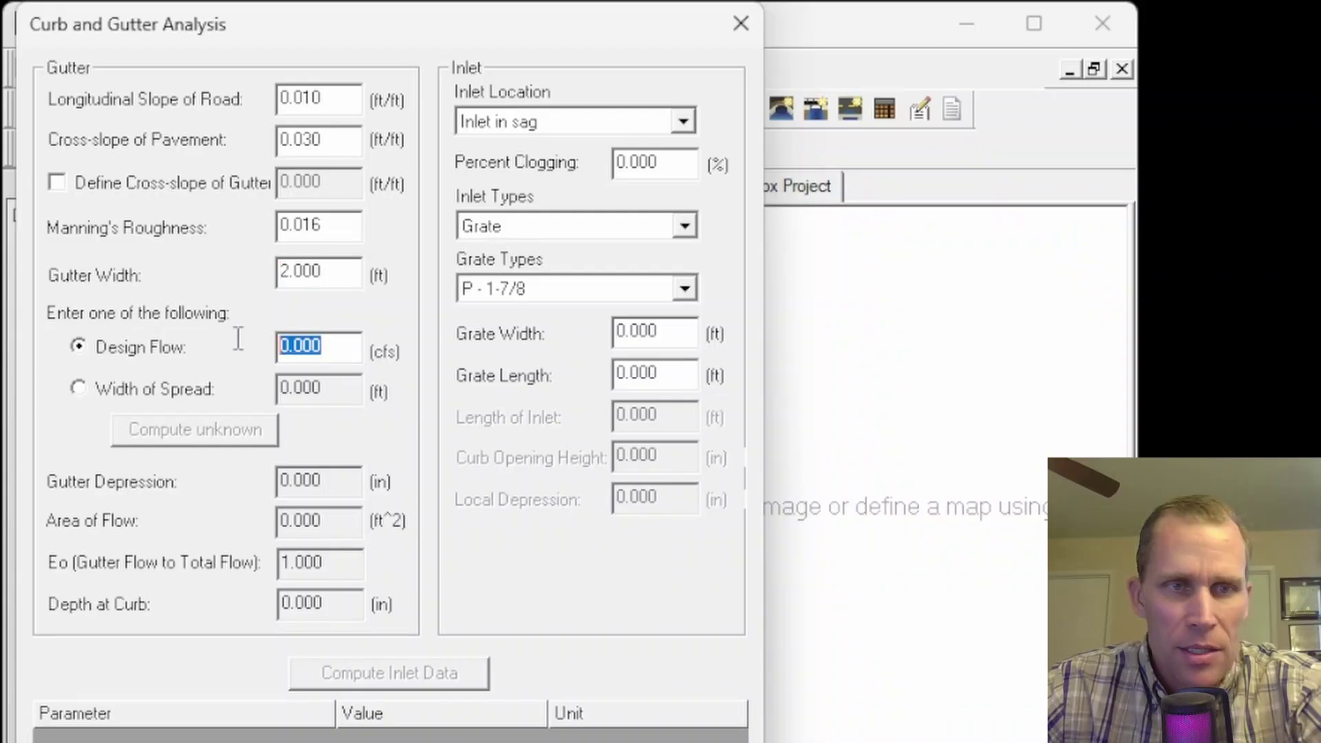
text(5.3)
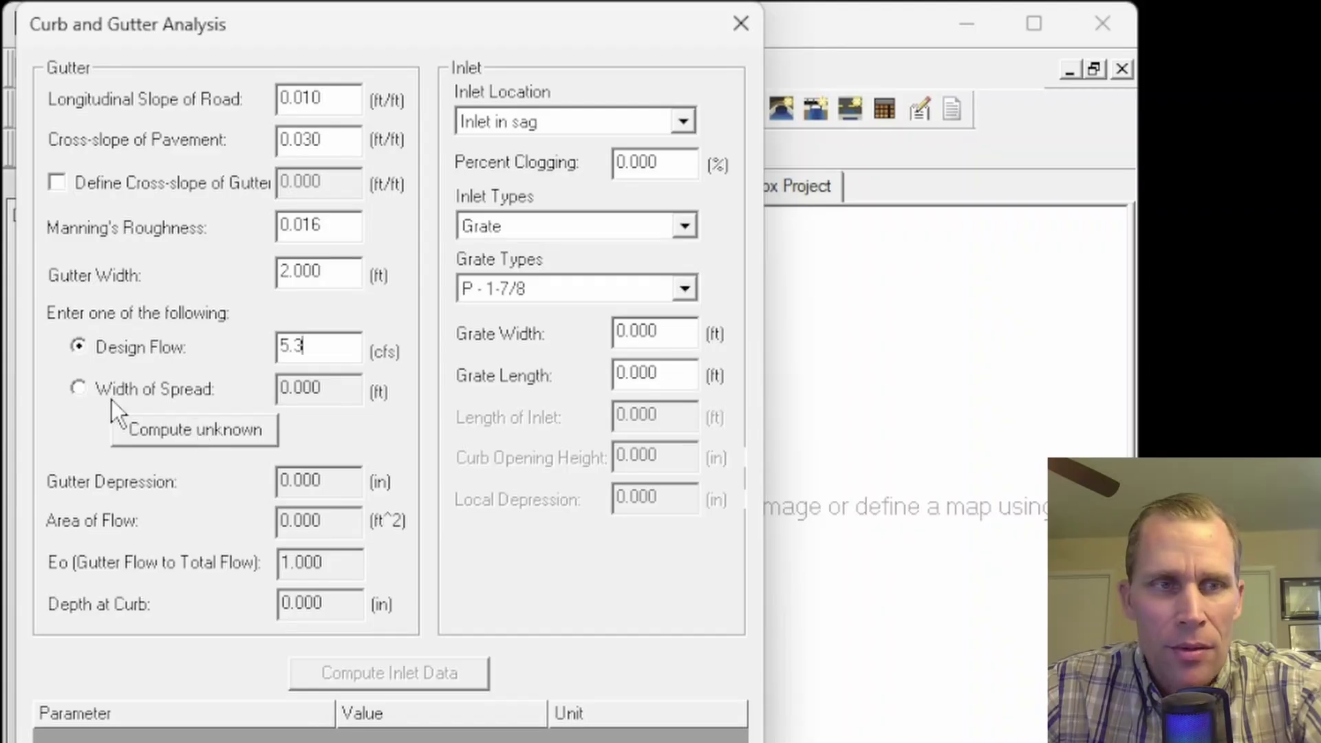
click(182, 434)
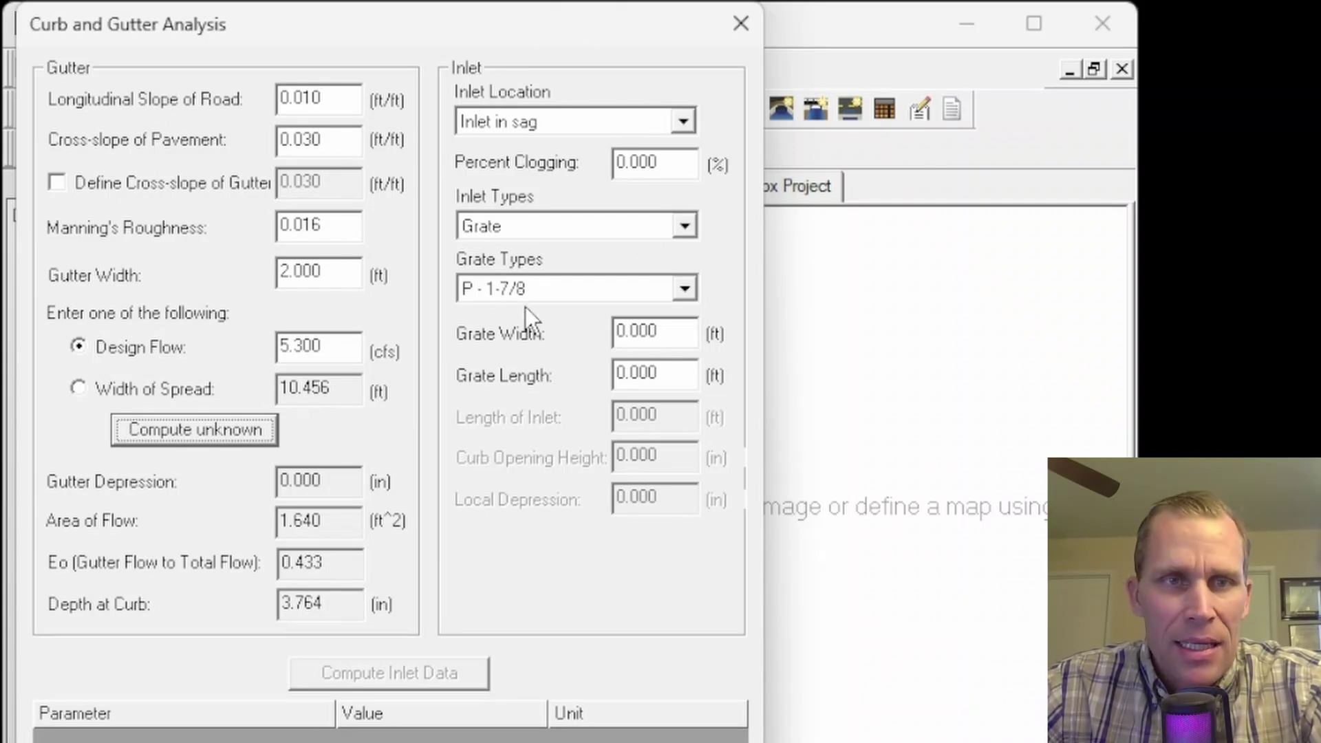
Try a percent clogging of 80 for the sag inlet and return it to 0
click(681, 125)
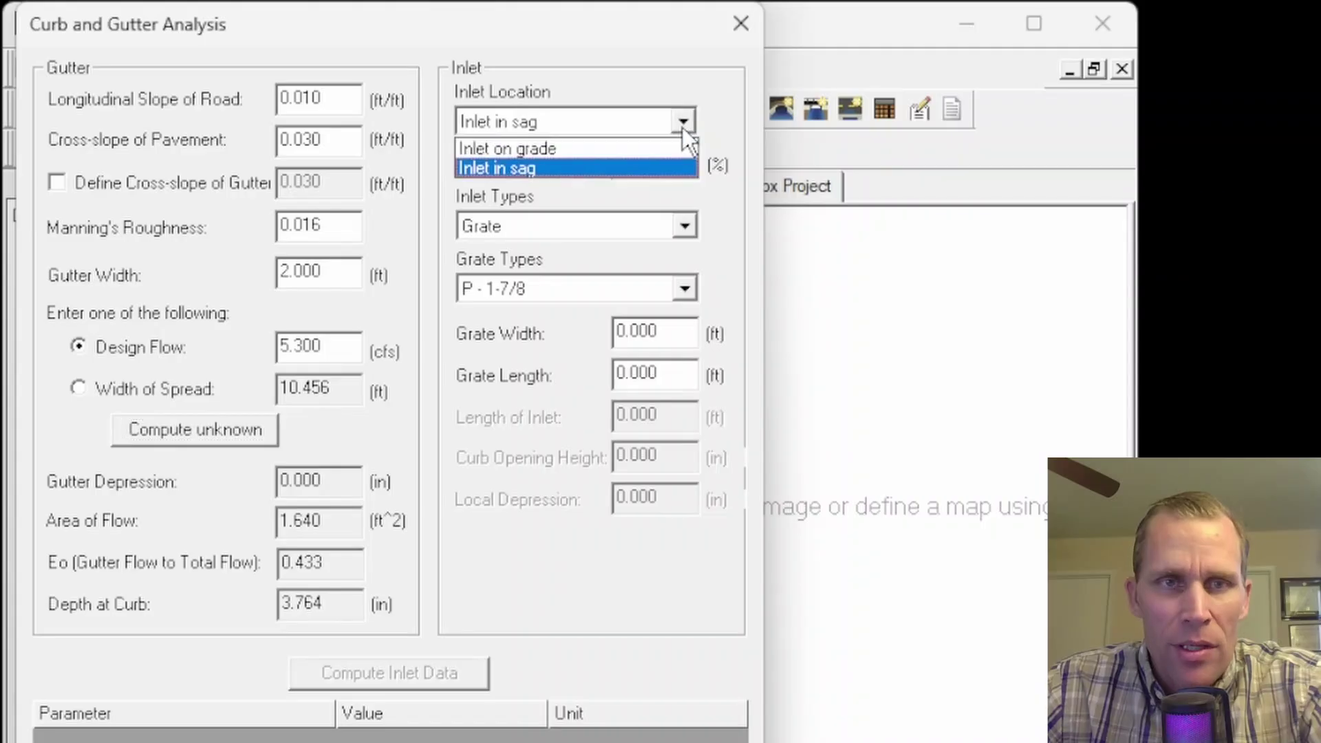
click(682, 127)
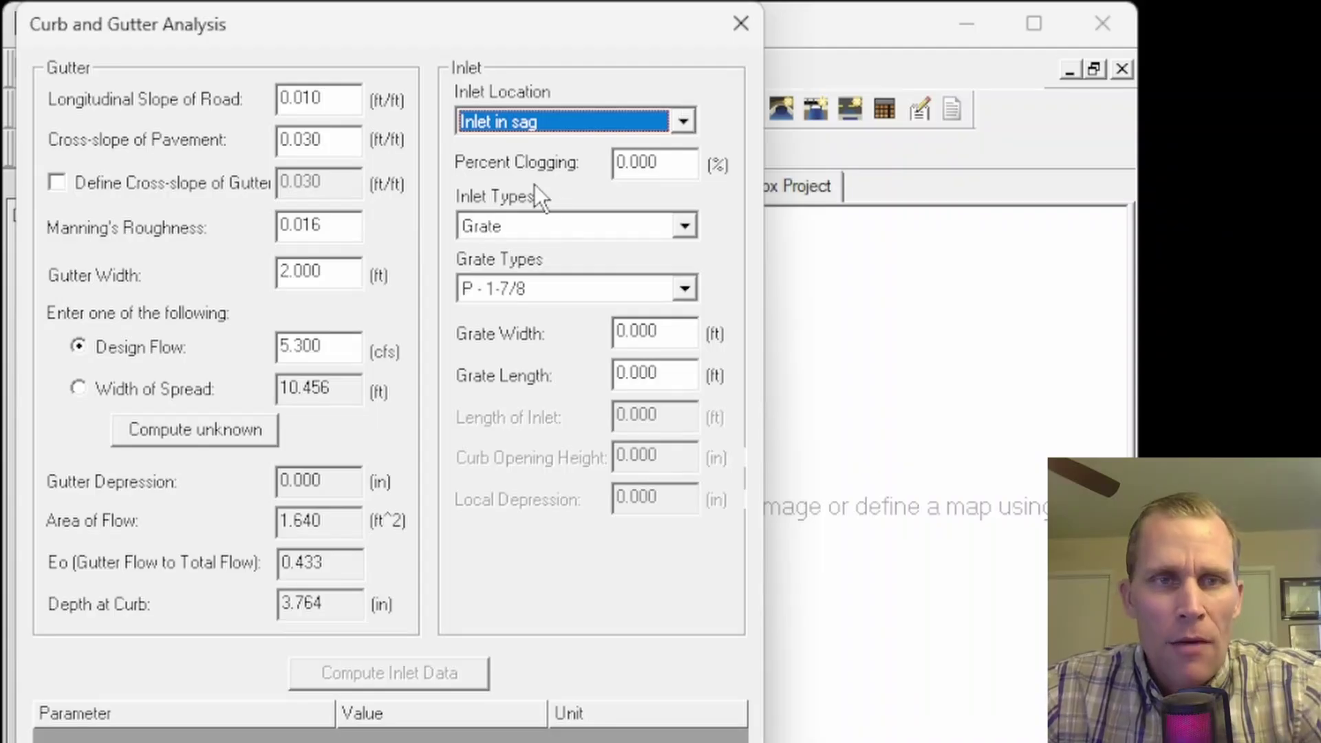
drag(674, 165, 613, 169)
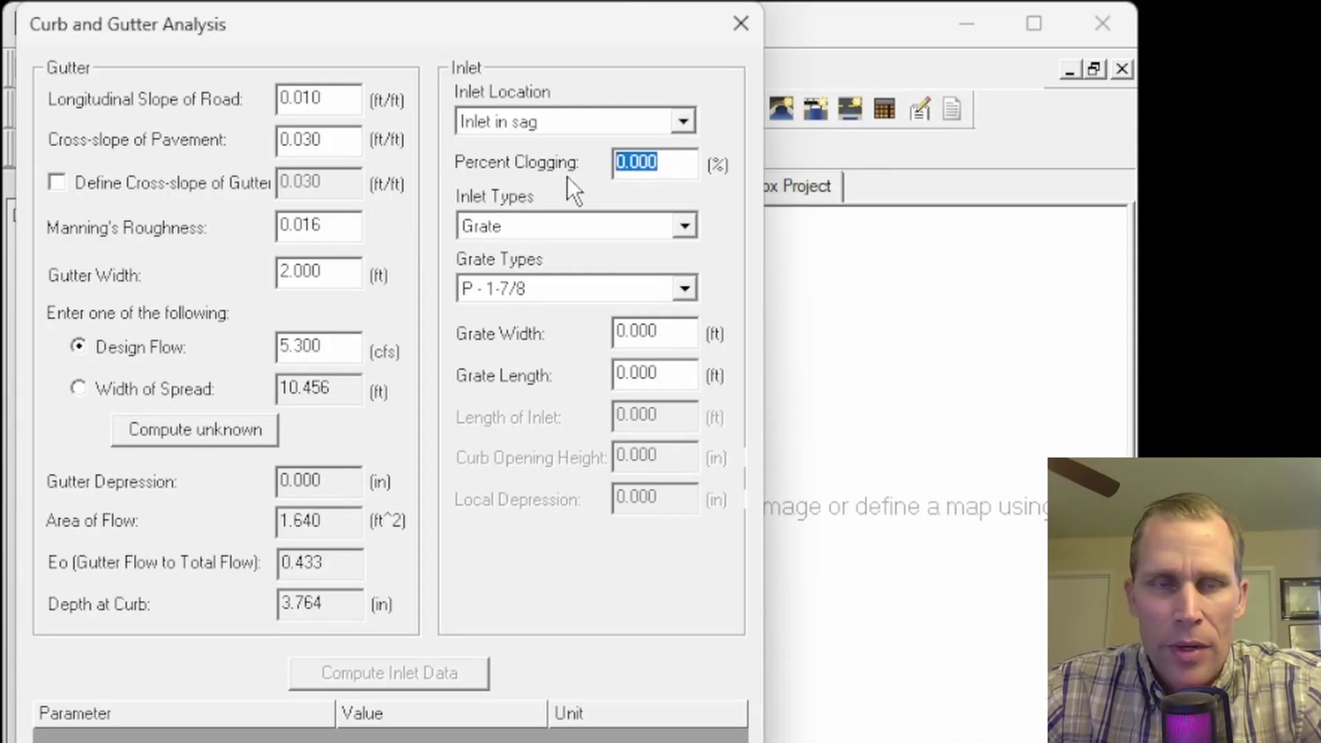
click(669, 159)
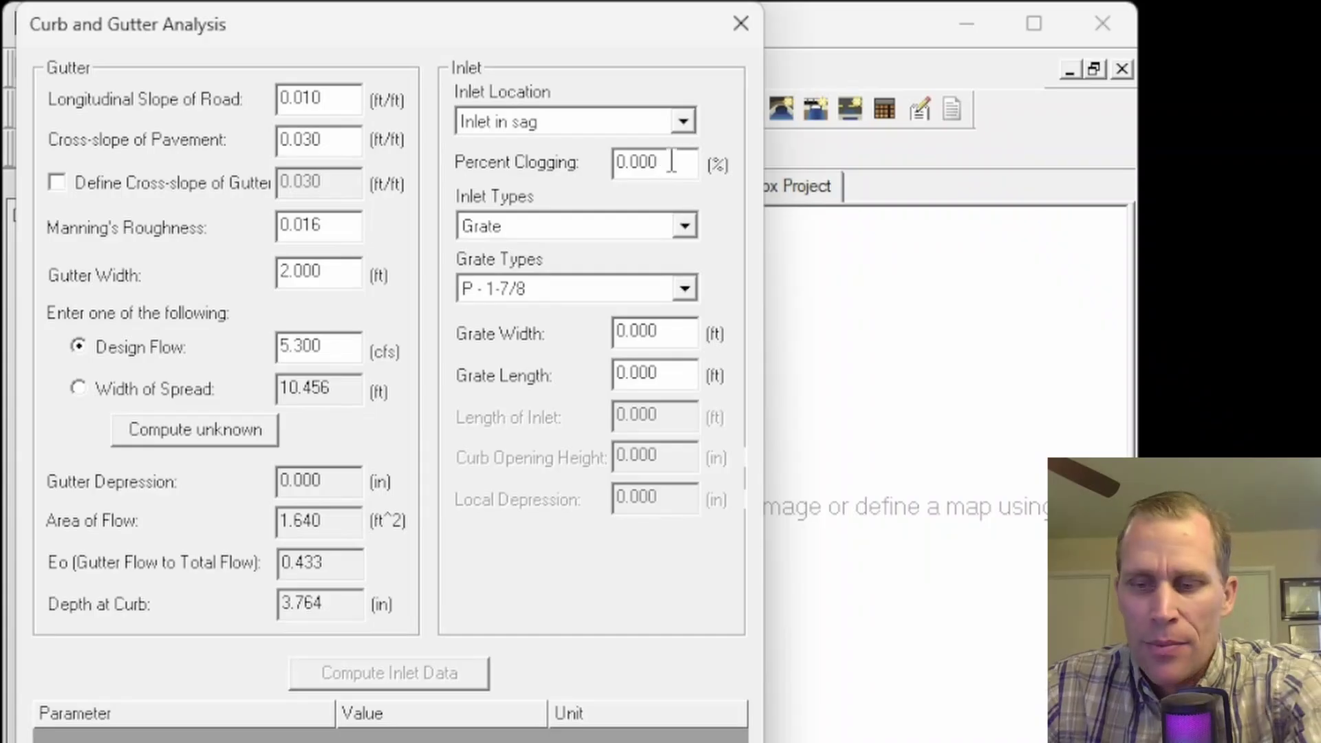
drag(669, 160, 559, 164)
text(80)
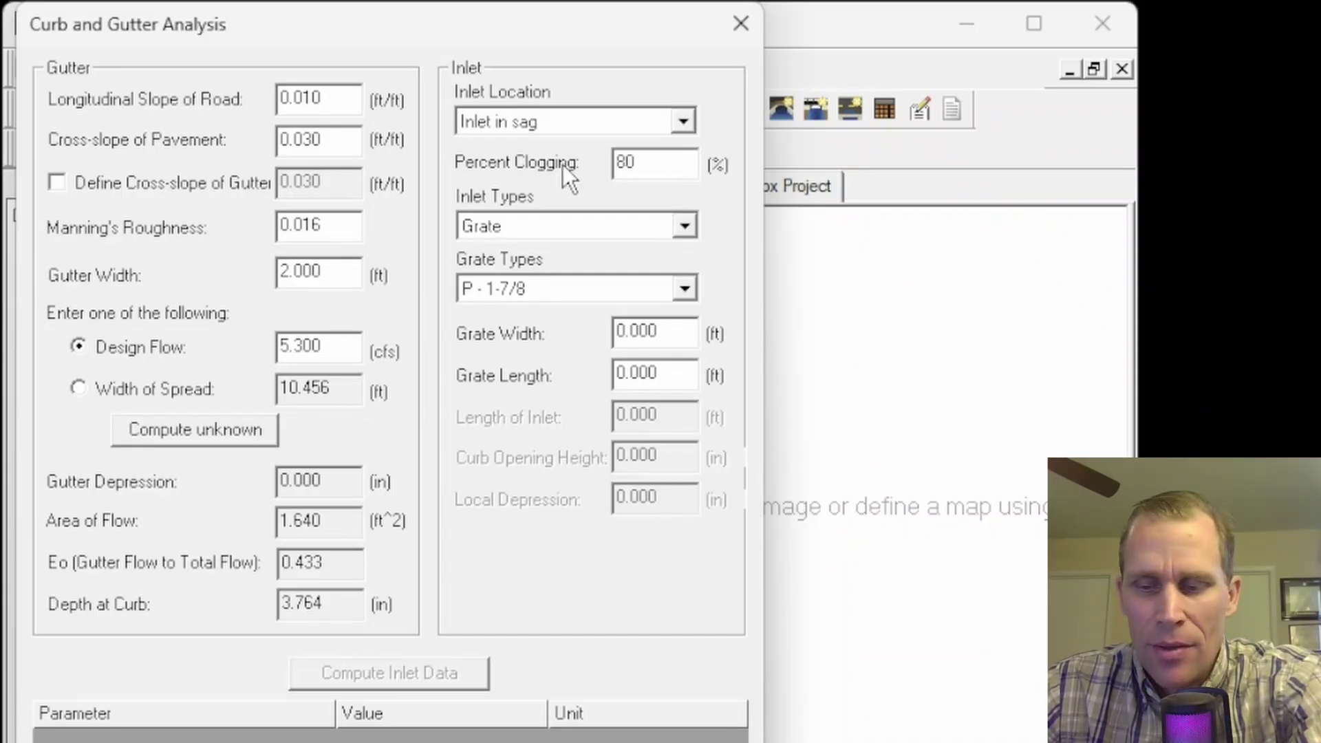
drag(645, 172, 567, 161)
text(0)
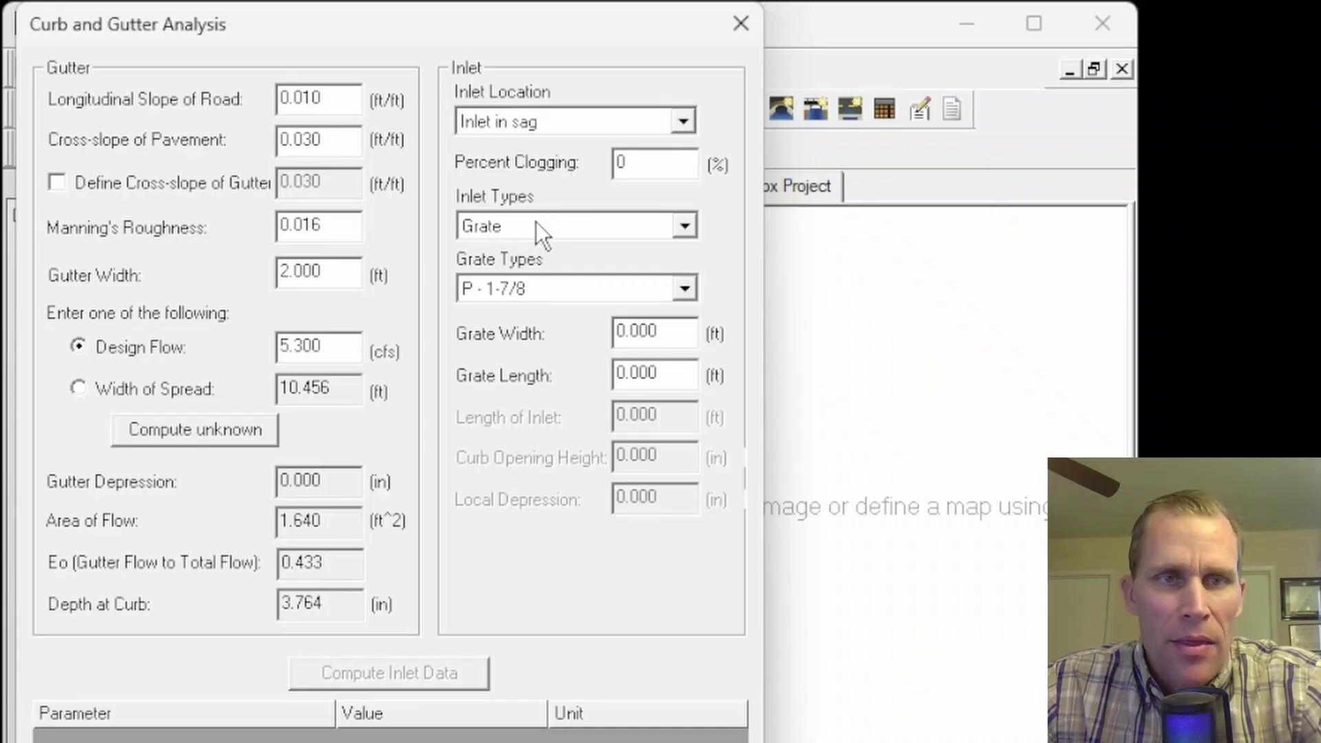
Choose the Equal-length combo inlet type with the P - 1-7/8 grate type
click(683, 227)
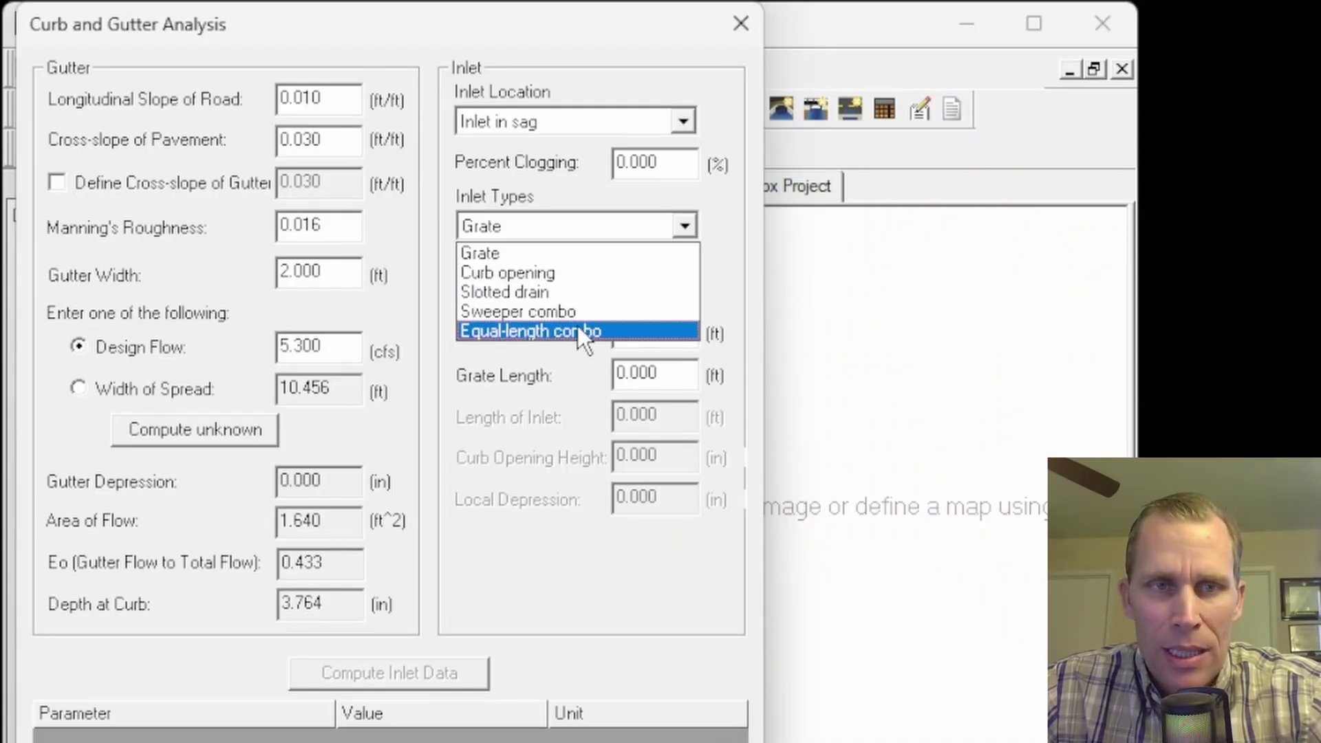
click(536, 331)
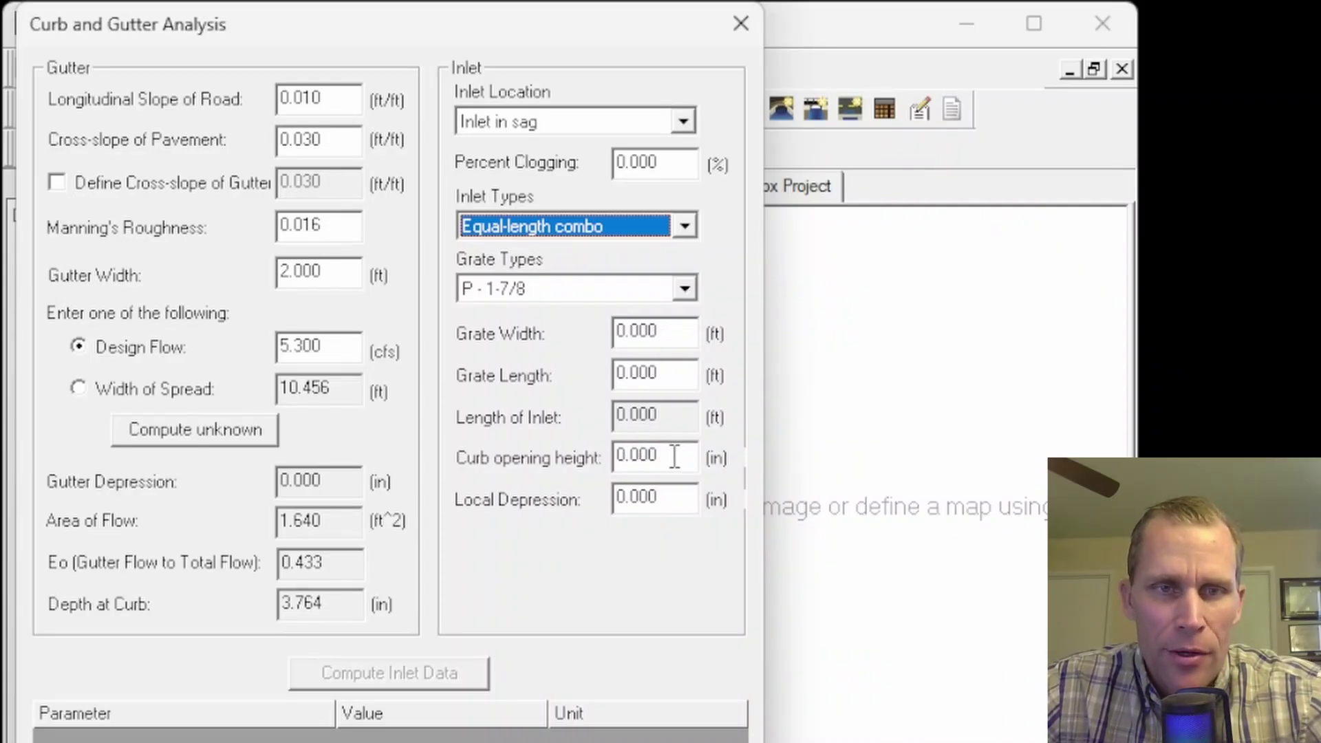
click(676, 330)
click(684, 288)
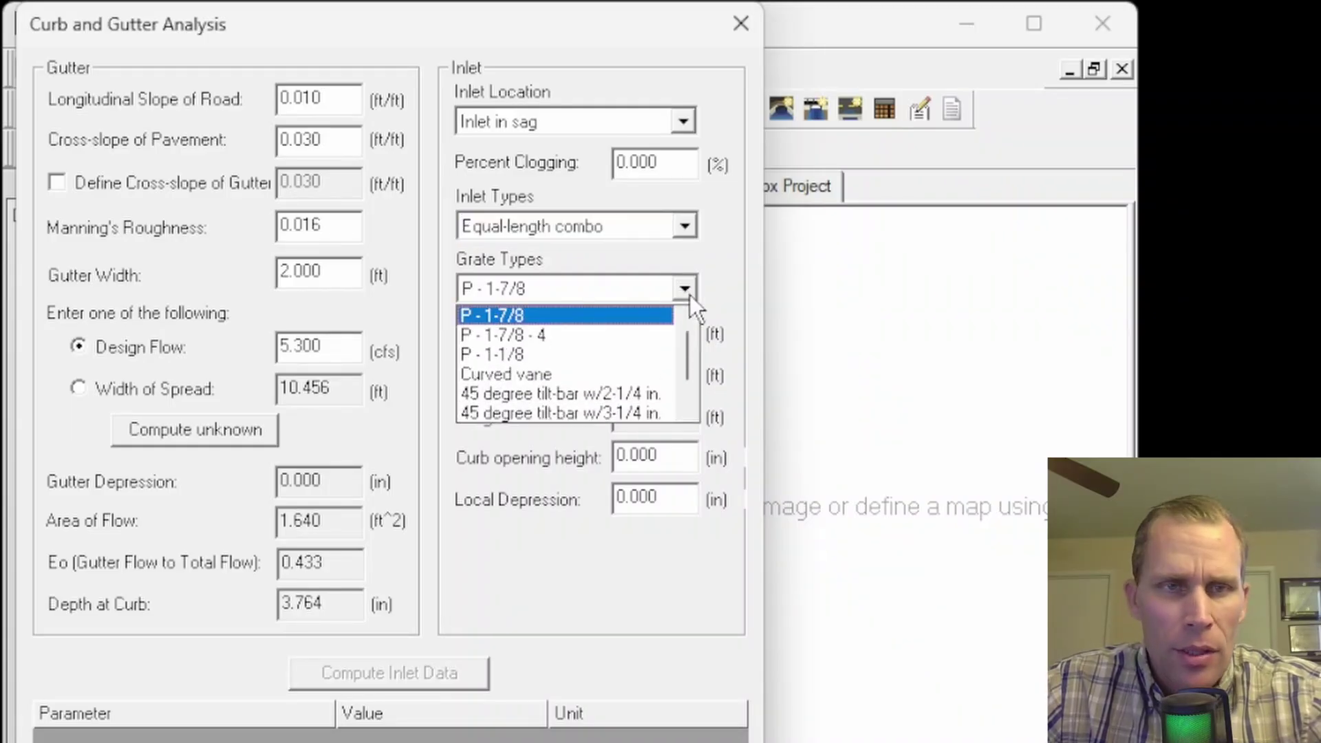
click(546, 321)
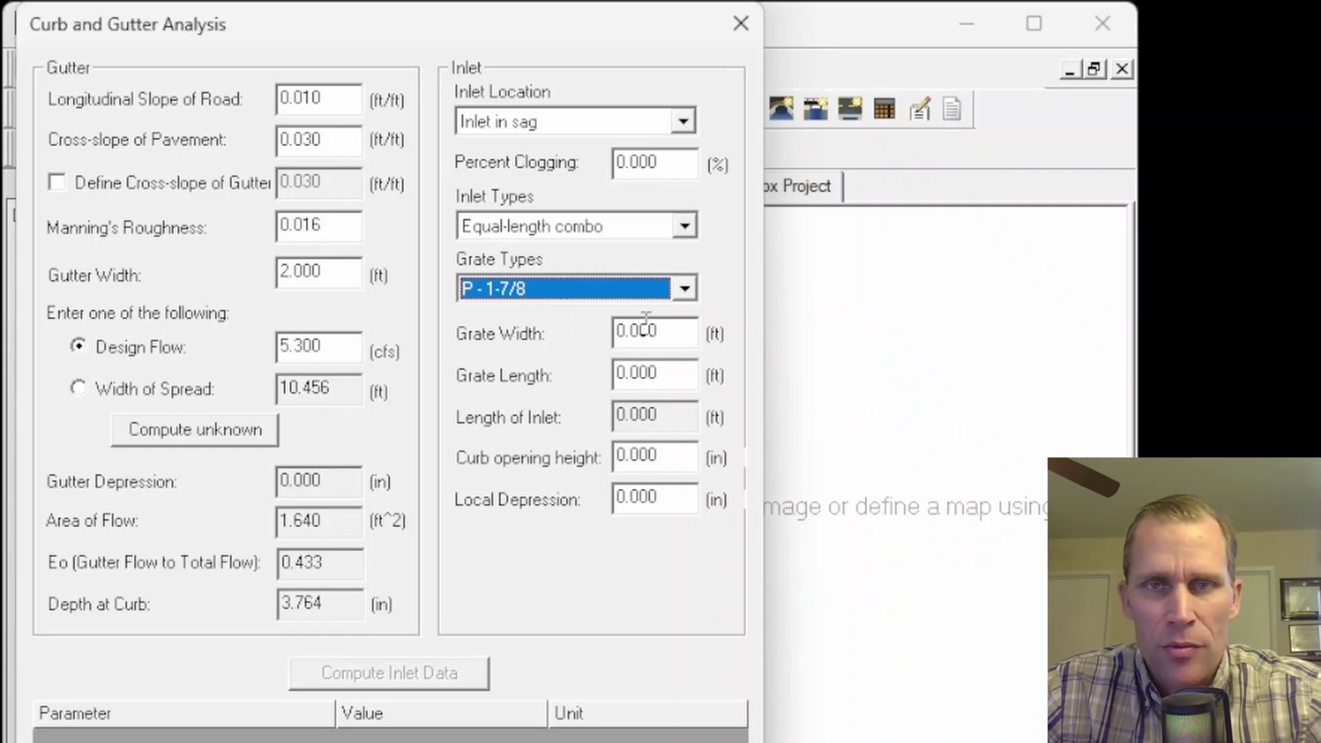
Set the grate width to 2 ft and the grate length to 4 ft
key(Tab)
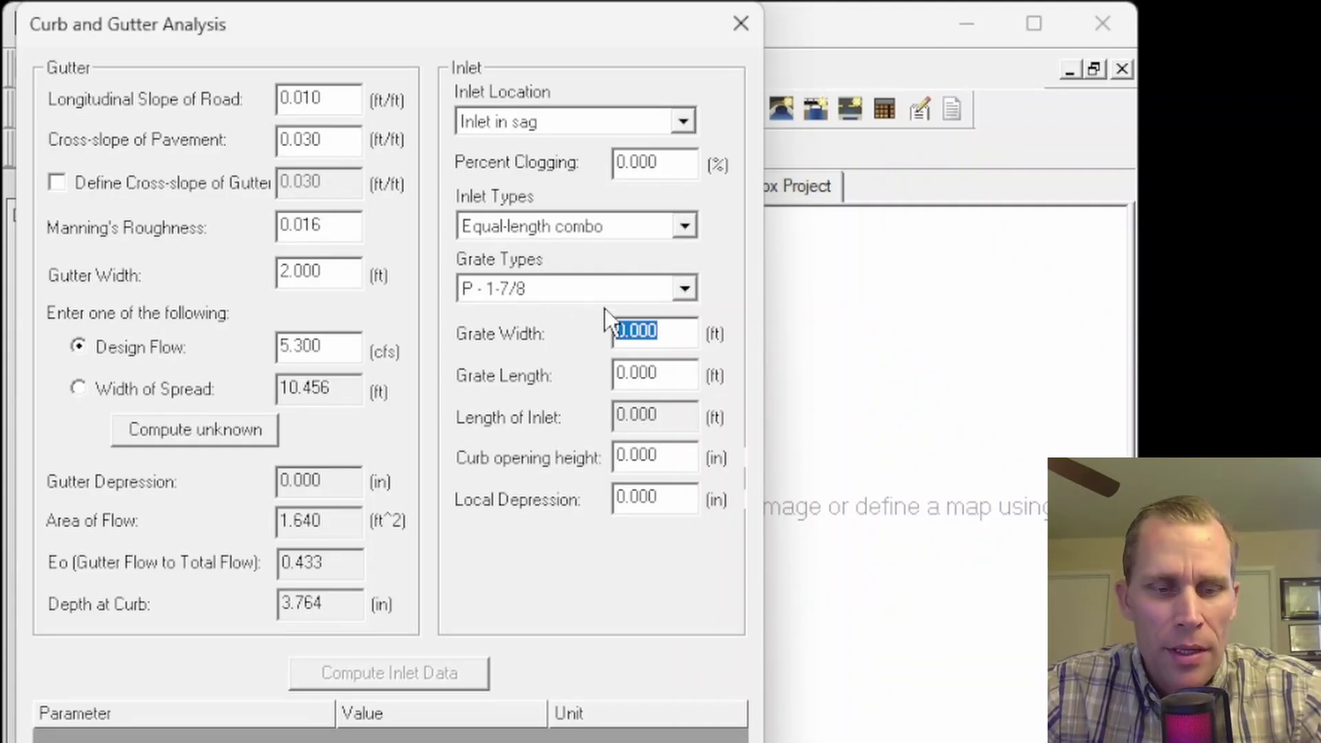
text(2)
key(Tab)
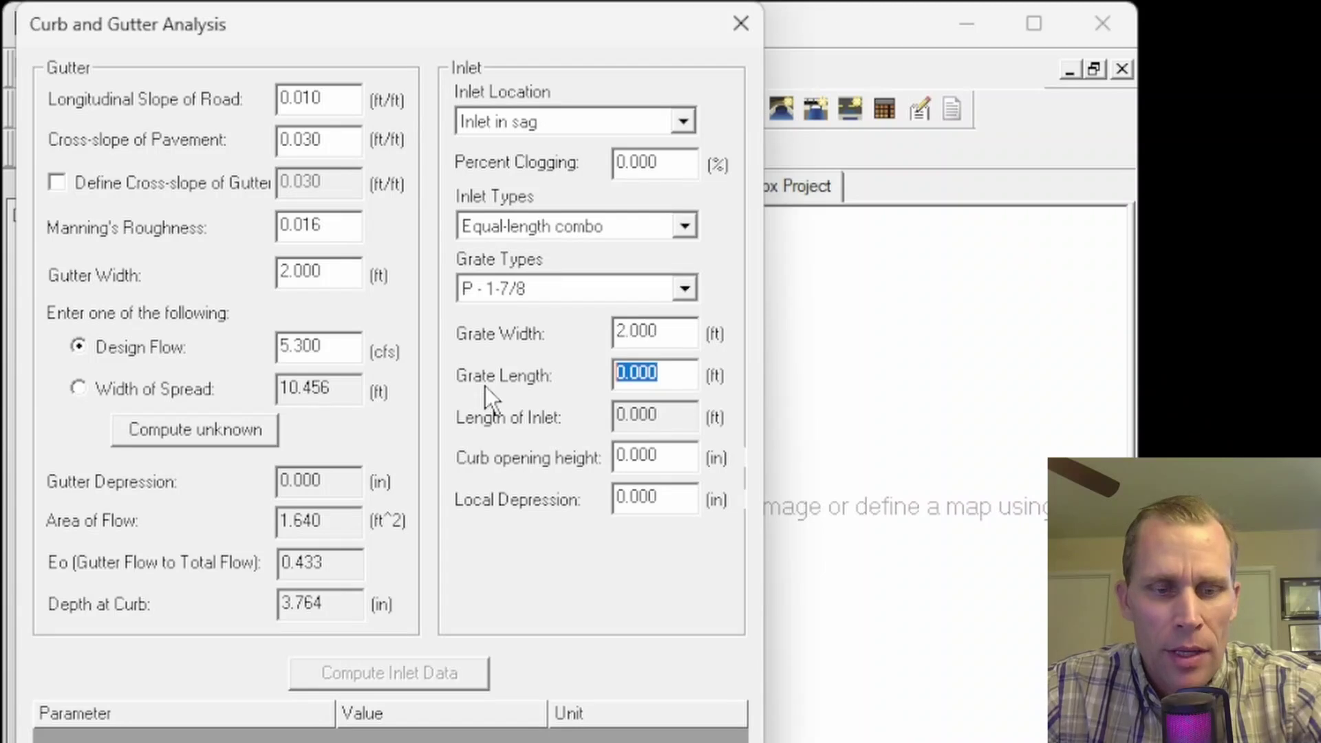
text(4)
key(Tab)
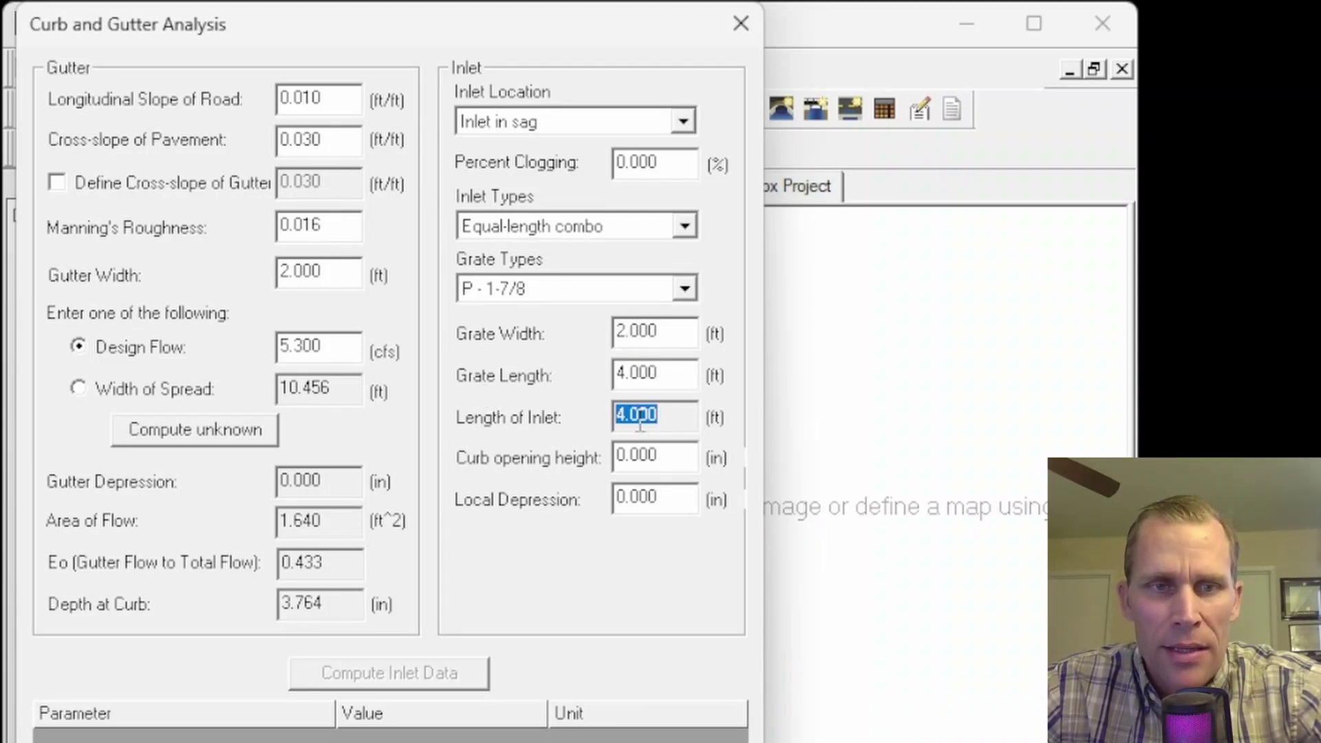
click(660, 418)
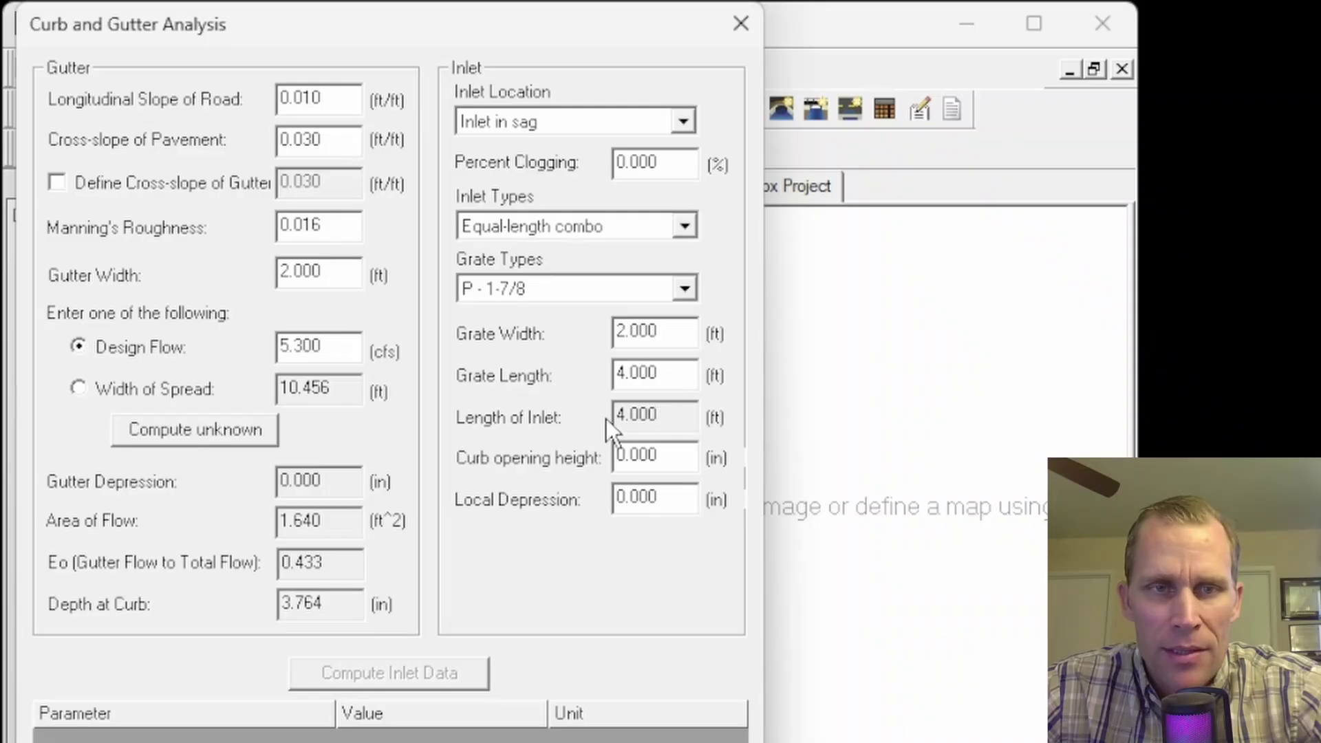
Try a grate length of 3 ft to see its effect on the inlet length, and restore it to 4 ft
drag(688, 371, 559, 374)
text(3)
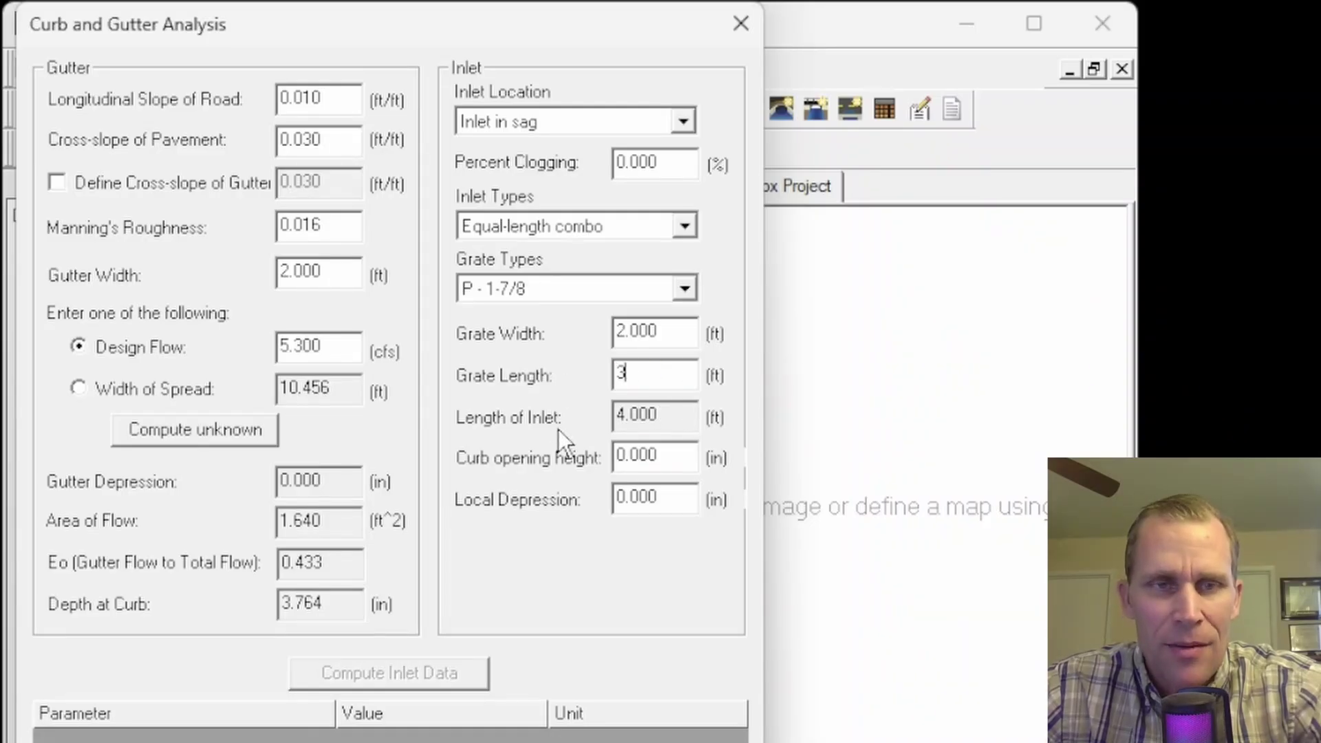
key(Tab)
drag(663, 380, 527, 386)
text(4)
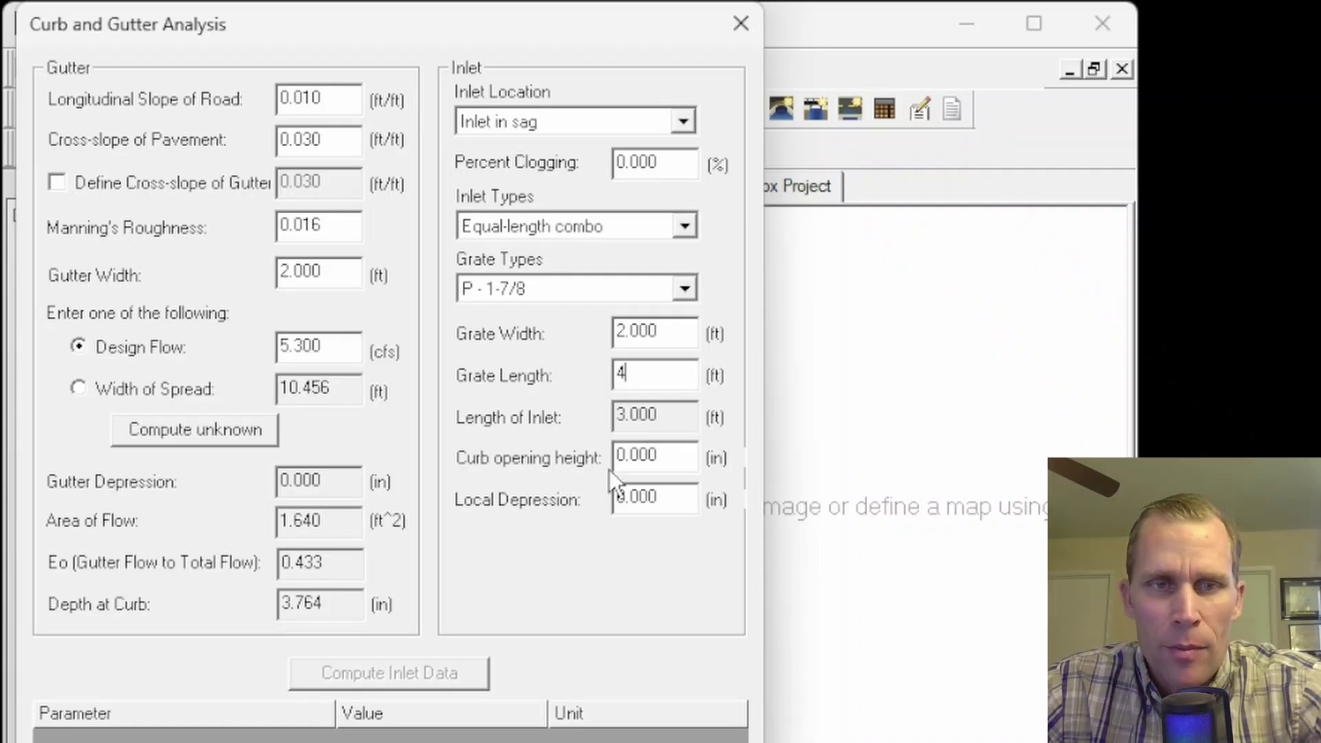
Set the curb opening height to 3.9 in and compute the inlet data, keeping the local depression at 0
drag(667, 457, 531, 451)
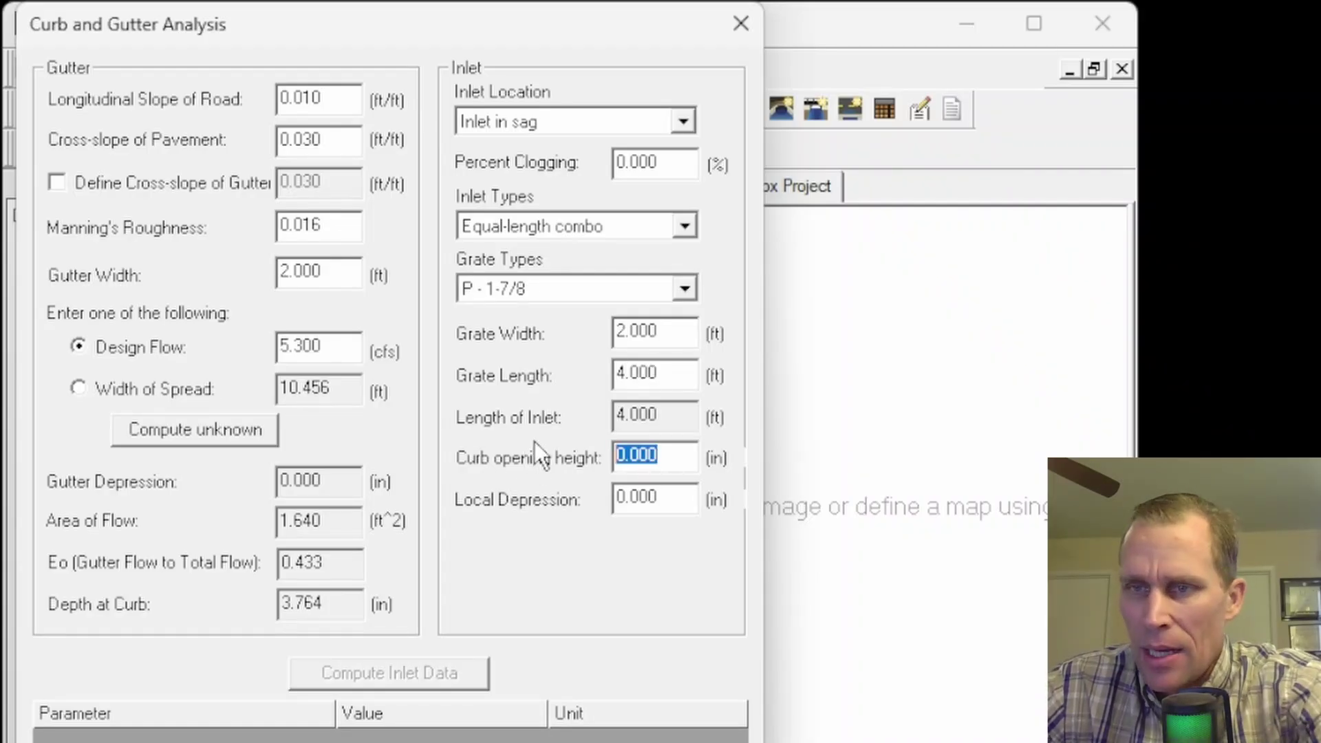
text(3.9)
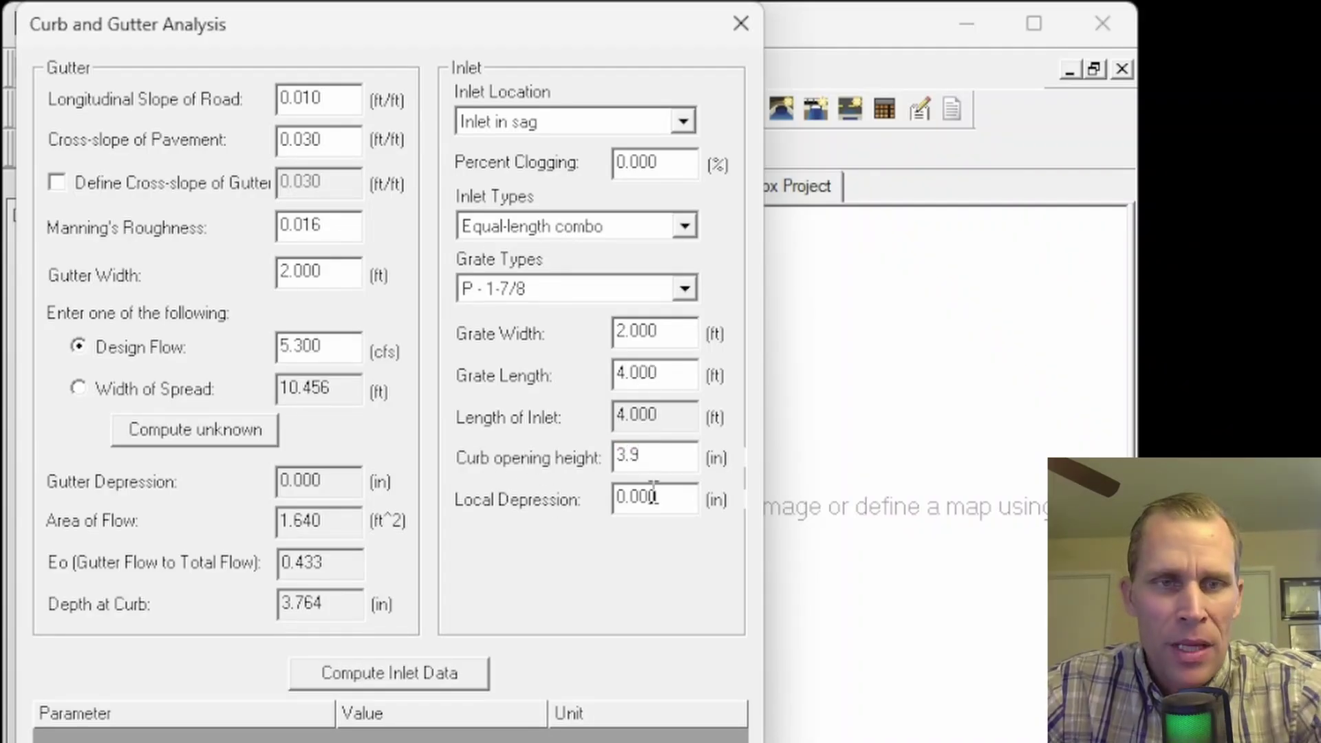
click(653, 494)
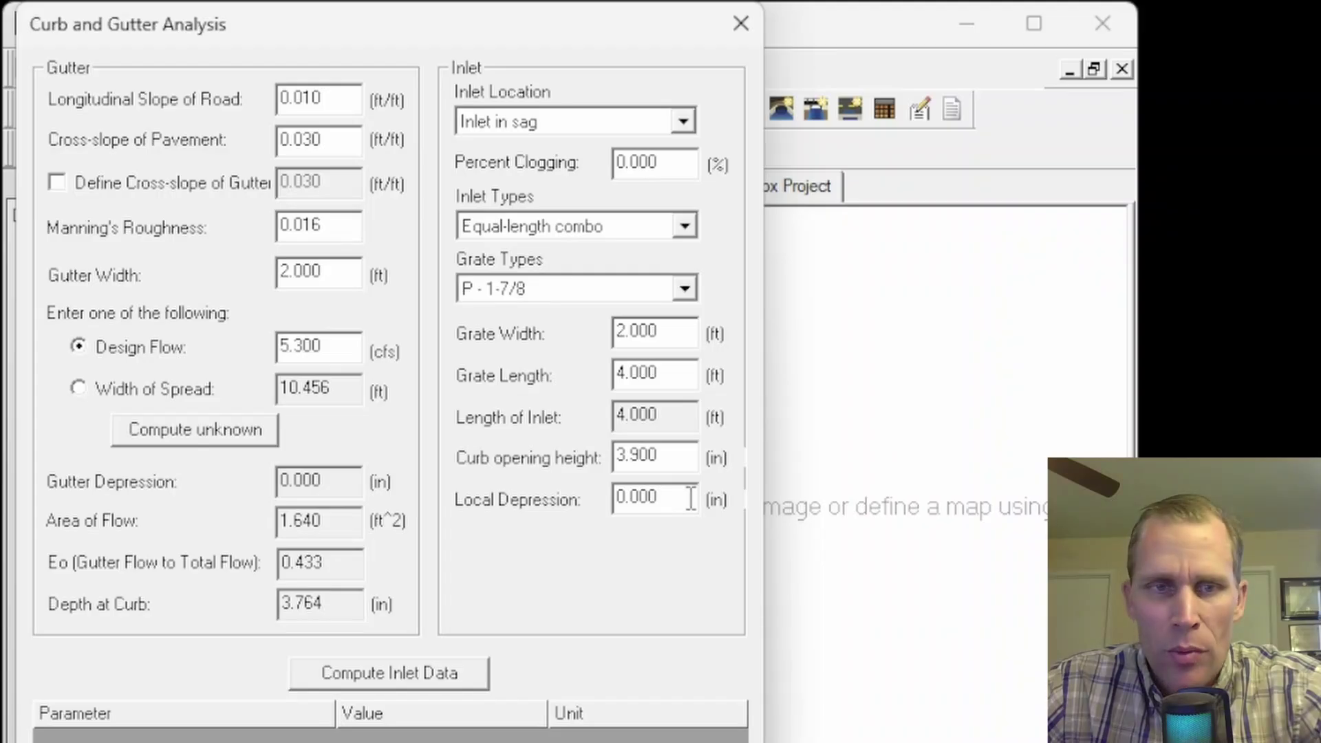
drag(690, 498, 573, 496)
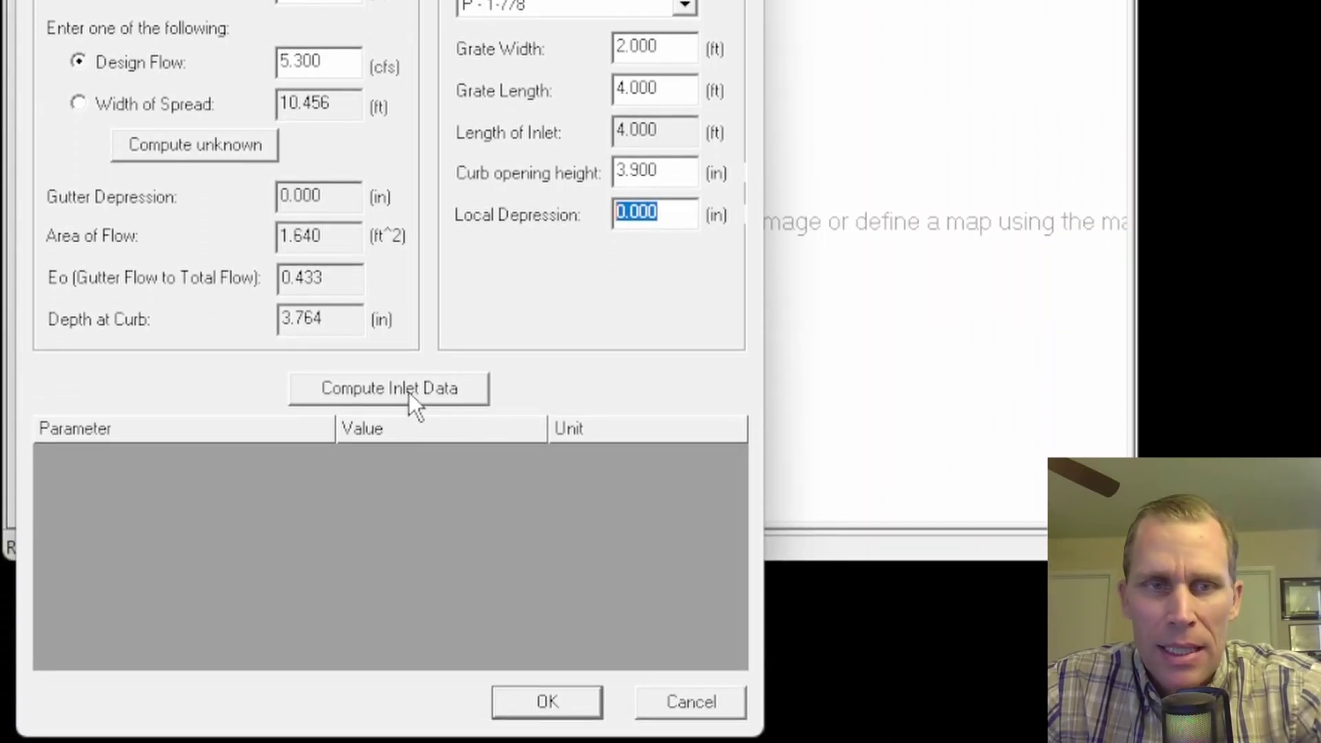
click(408, 389)
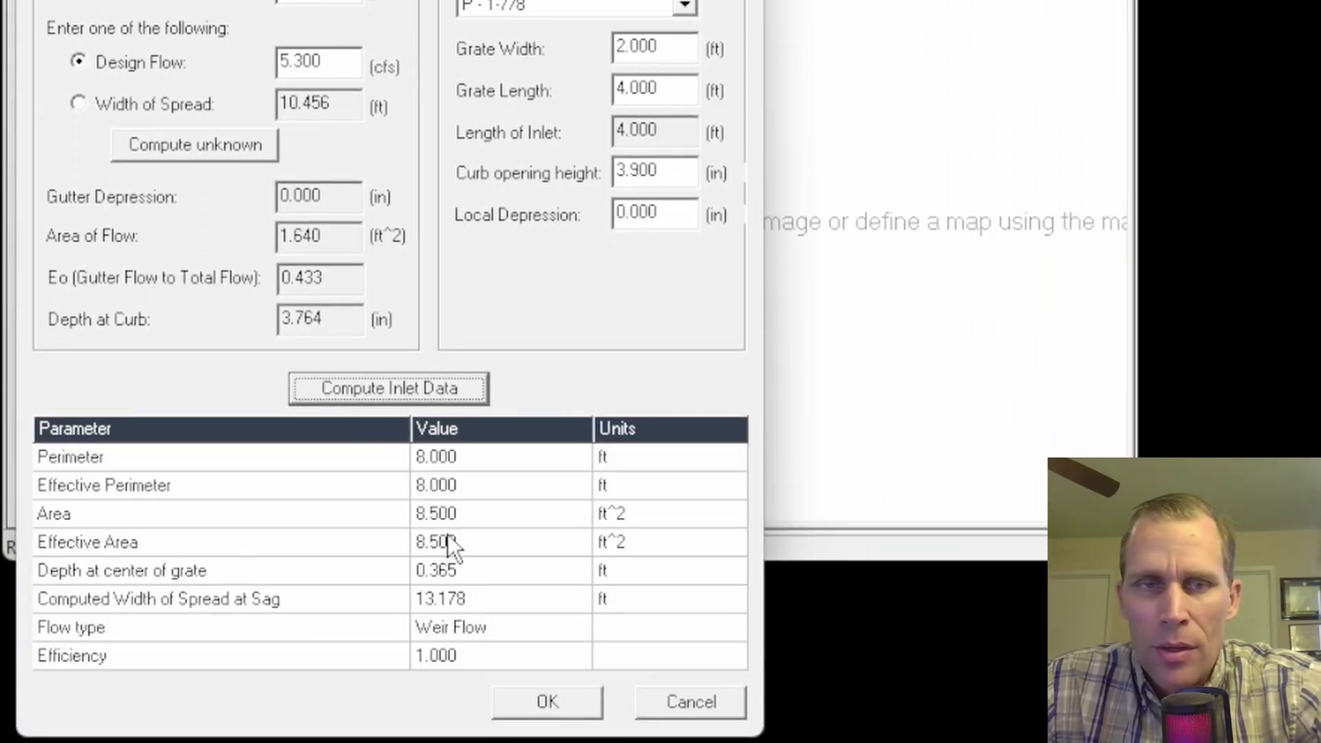
Examine the computed perimeter, area, grate depth and spread width at sag, along with the design flow and percent clogging inputs
click(166, 466)
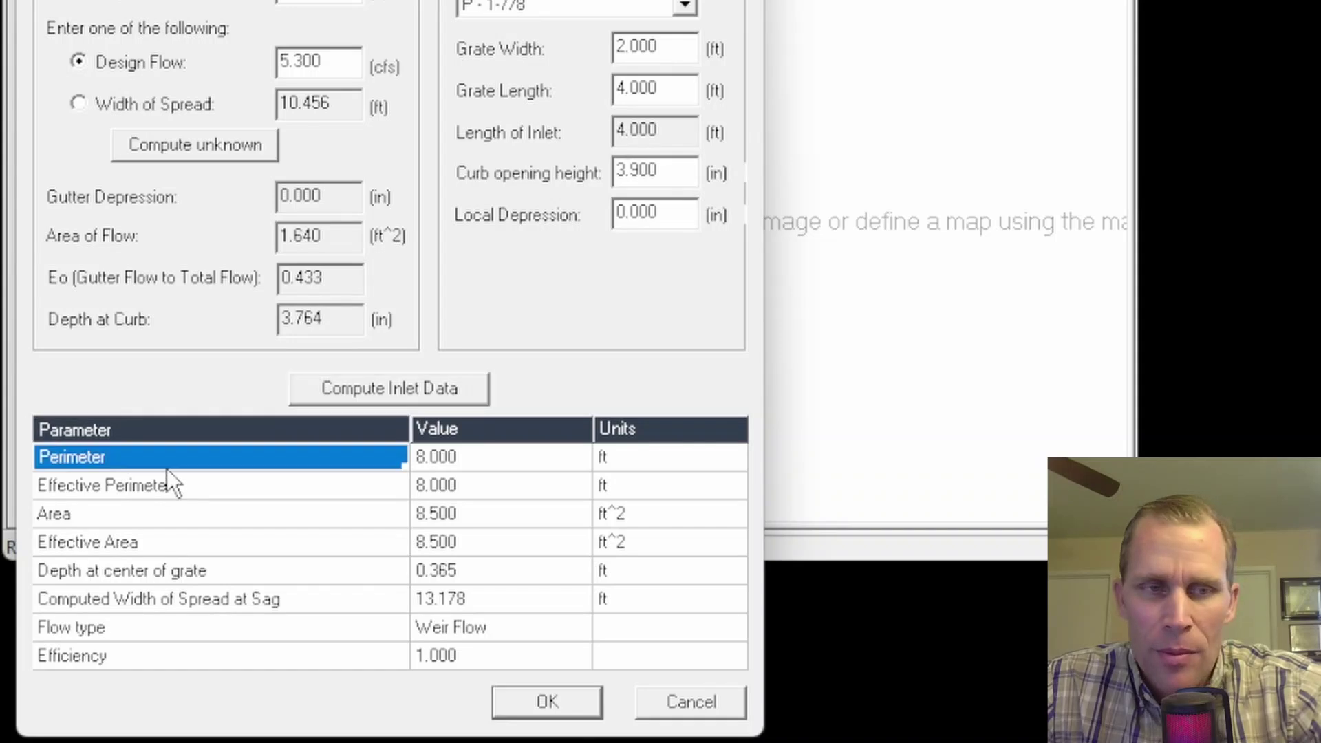
click(191, 481)
click(469, 514)
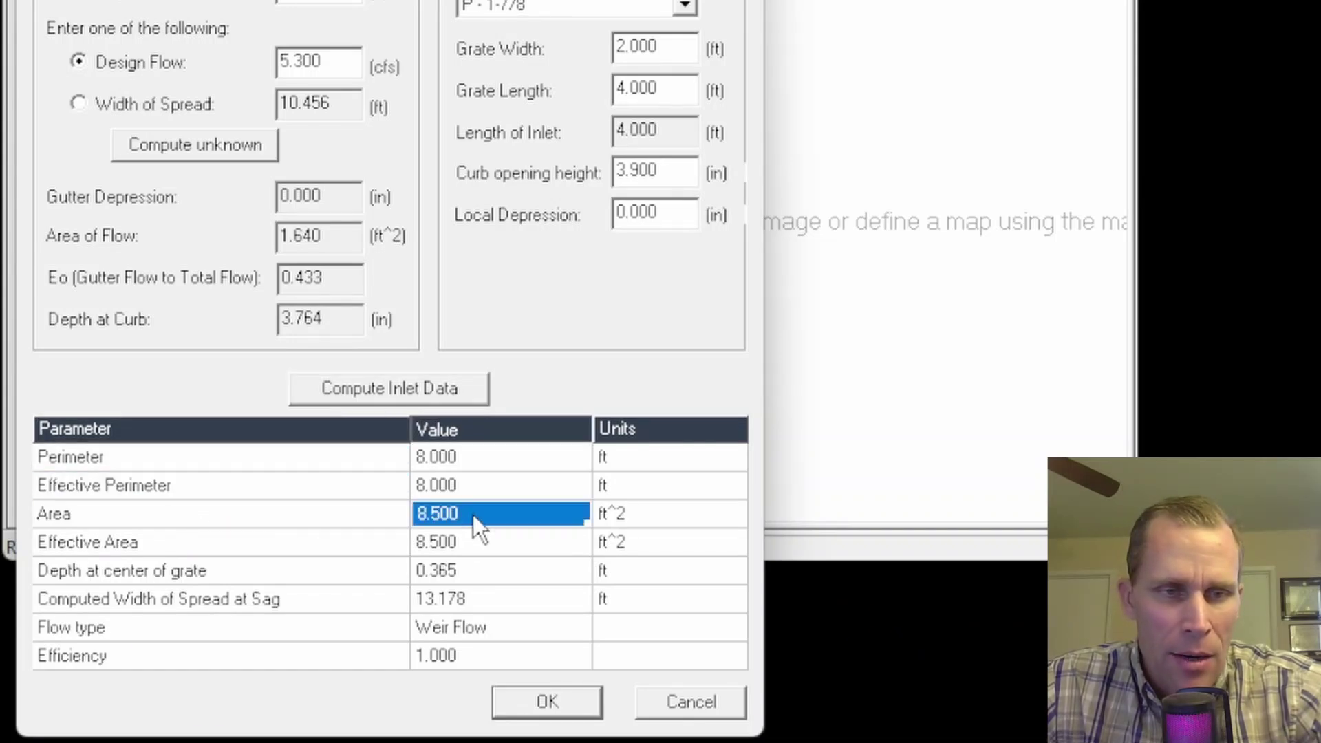
click(477, 538)
click(489, 577)
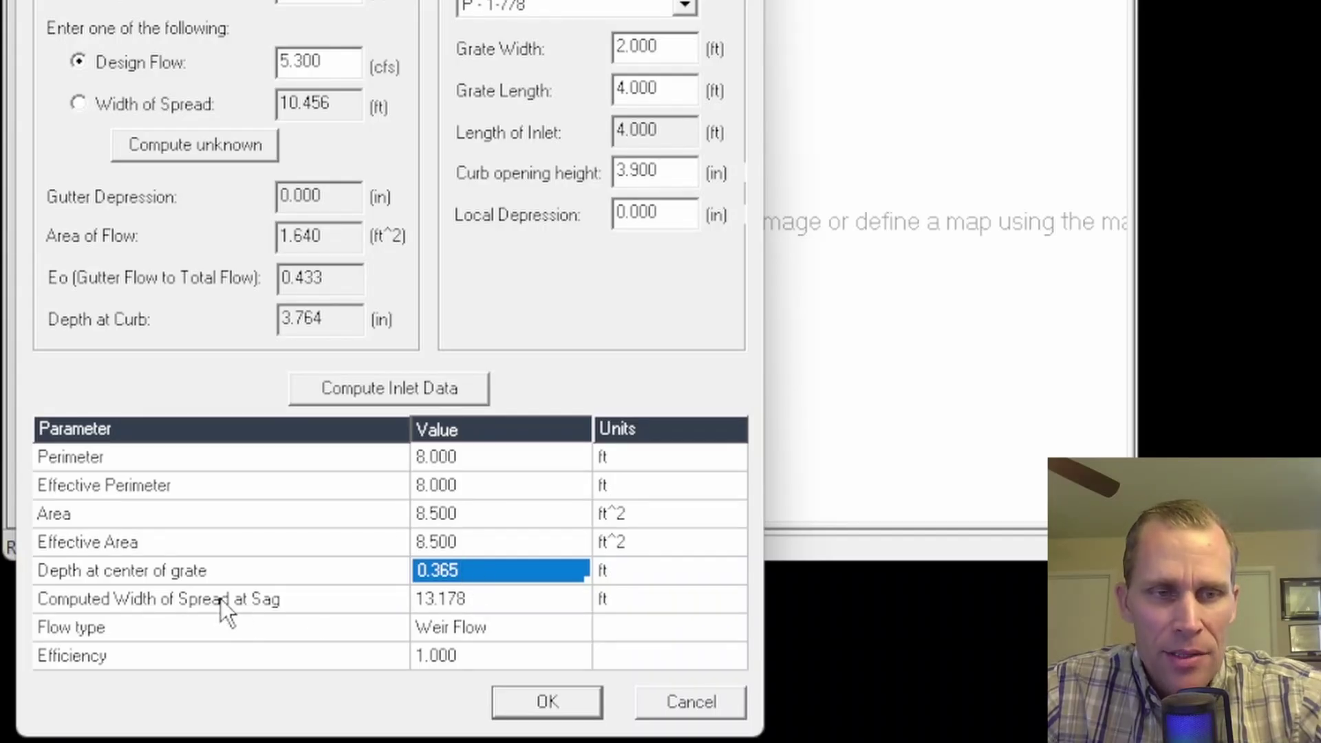
click(266, 606)
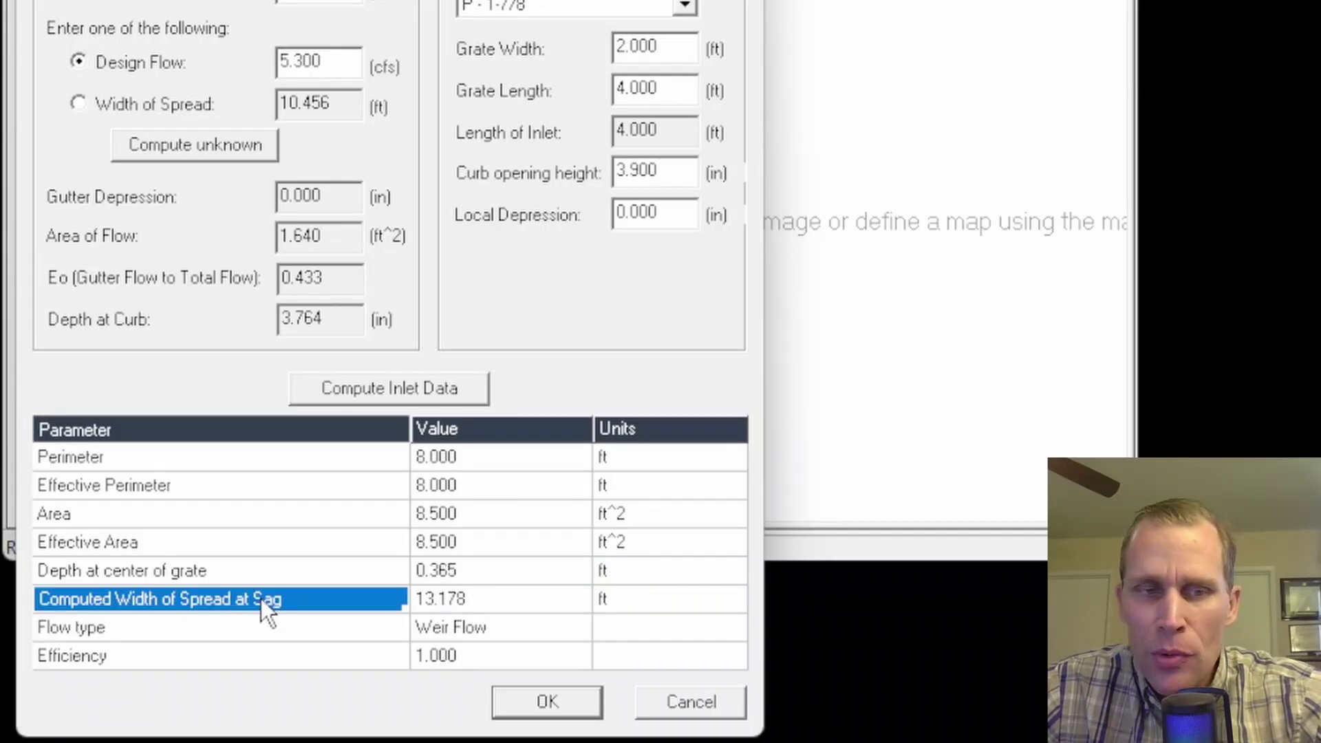
click(476, 599)
click(475, 569)
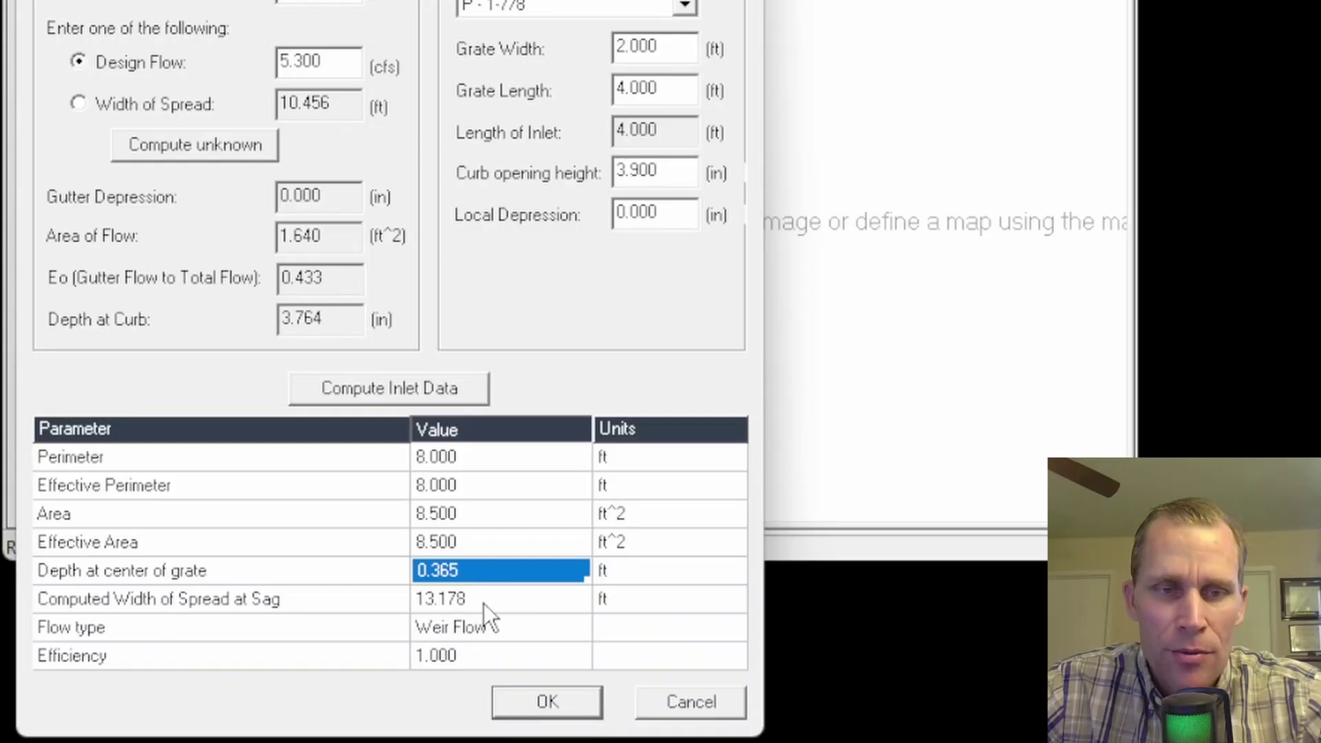
click(481, 599)
click(484, 572)
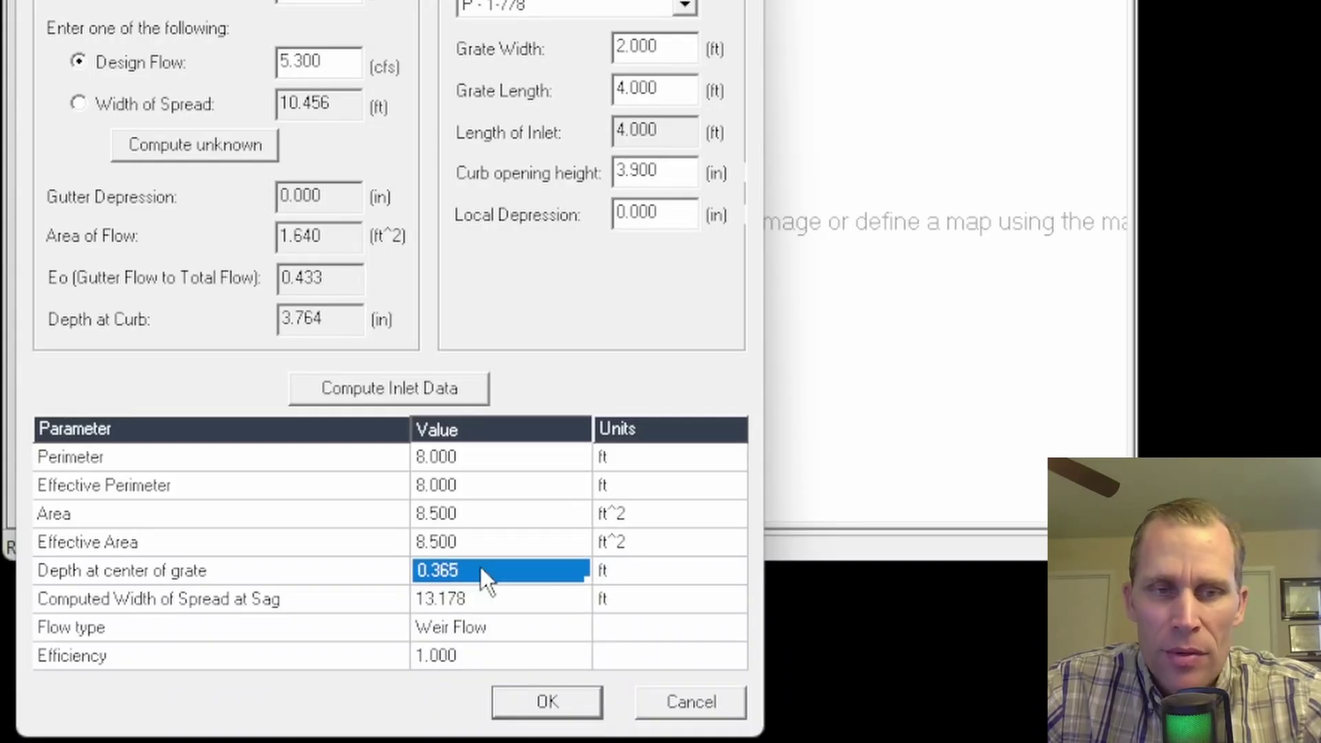
click(498, 602)
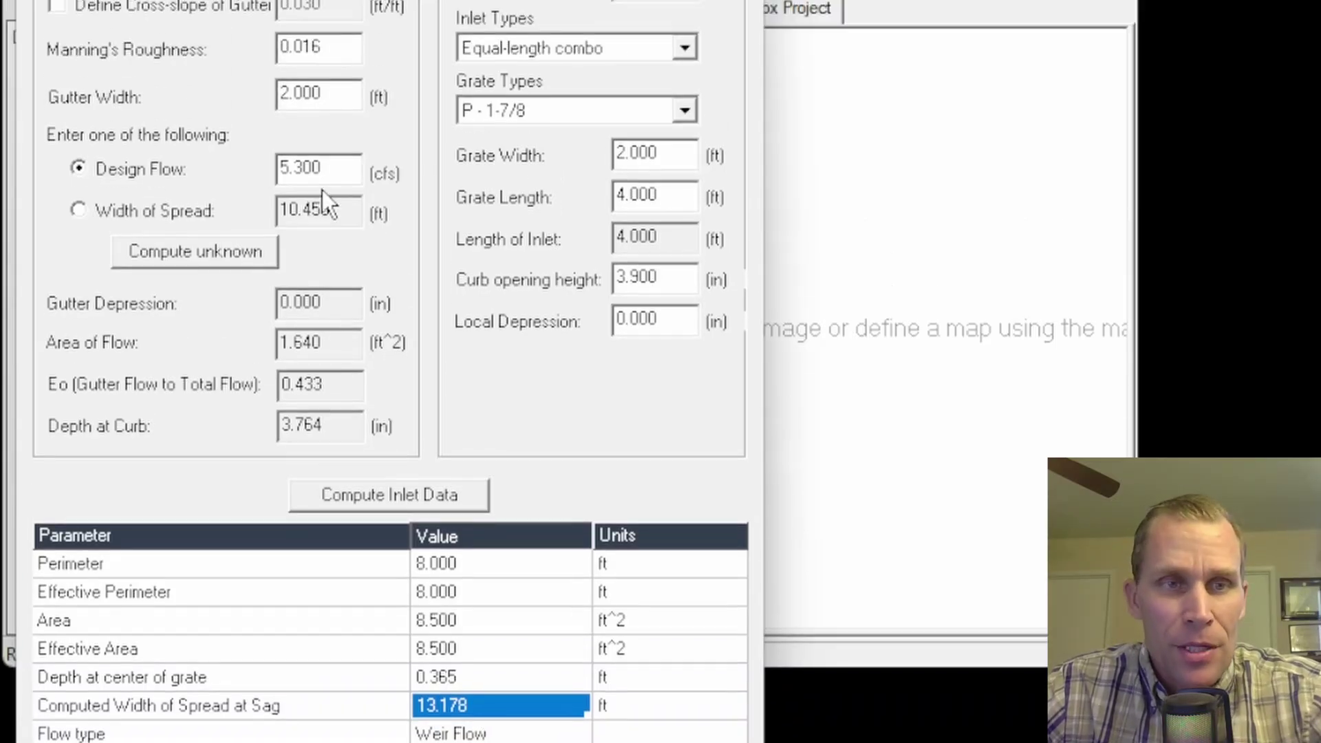
click(318, 62)
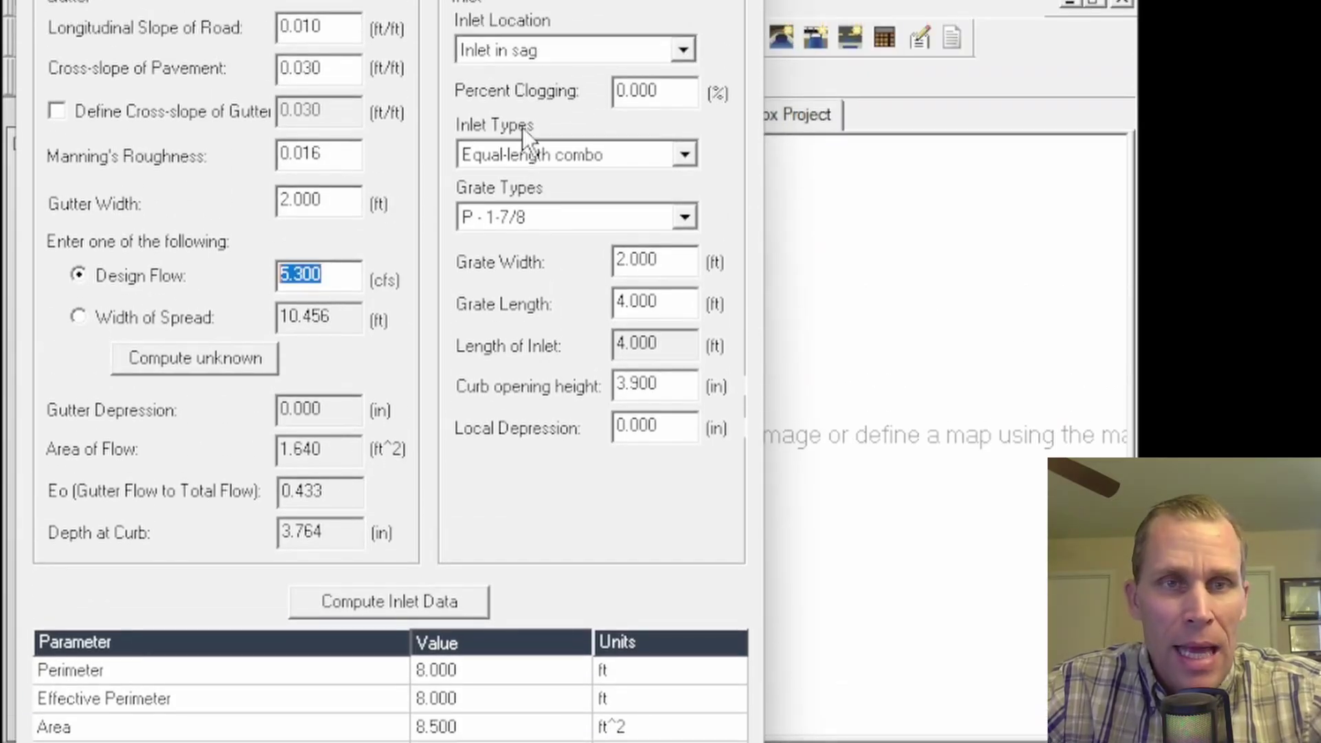
click(675, 91)
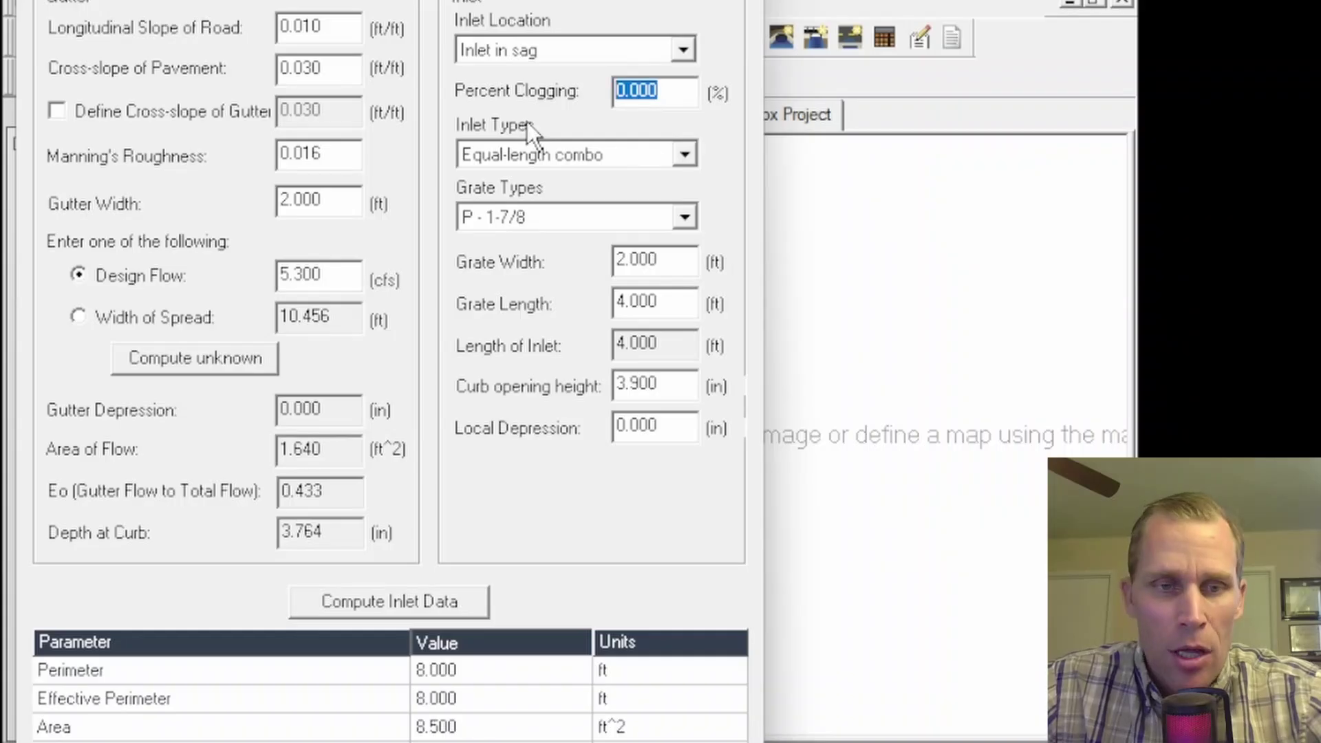
Switch to the Excel clogging table, place it beside the analysis, and record grate depth 0.365 and spread width 13.178 for 0% clogging
key(alt+Tab)
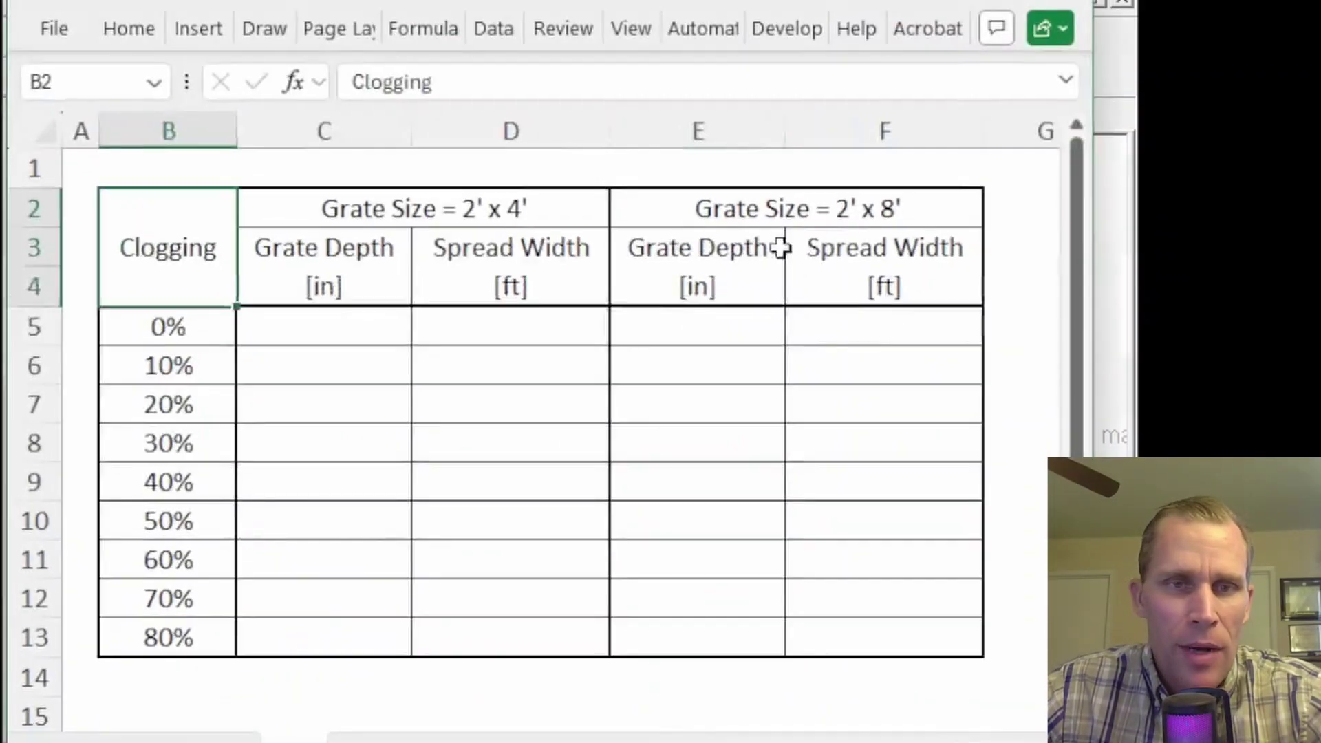
drag(339, 1, 993, 0)
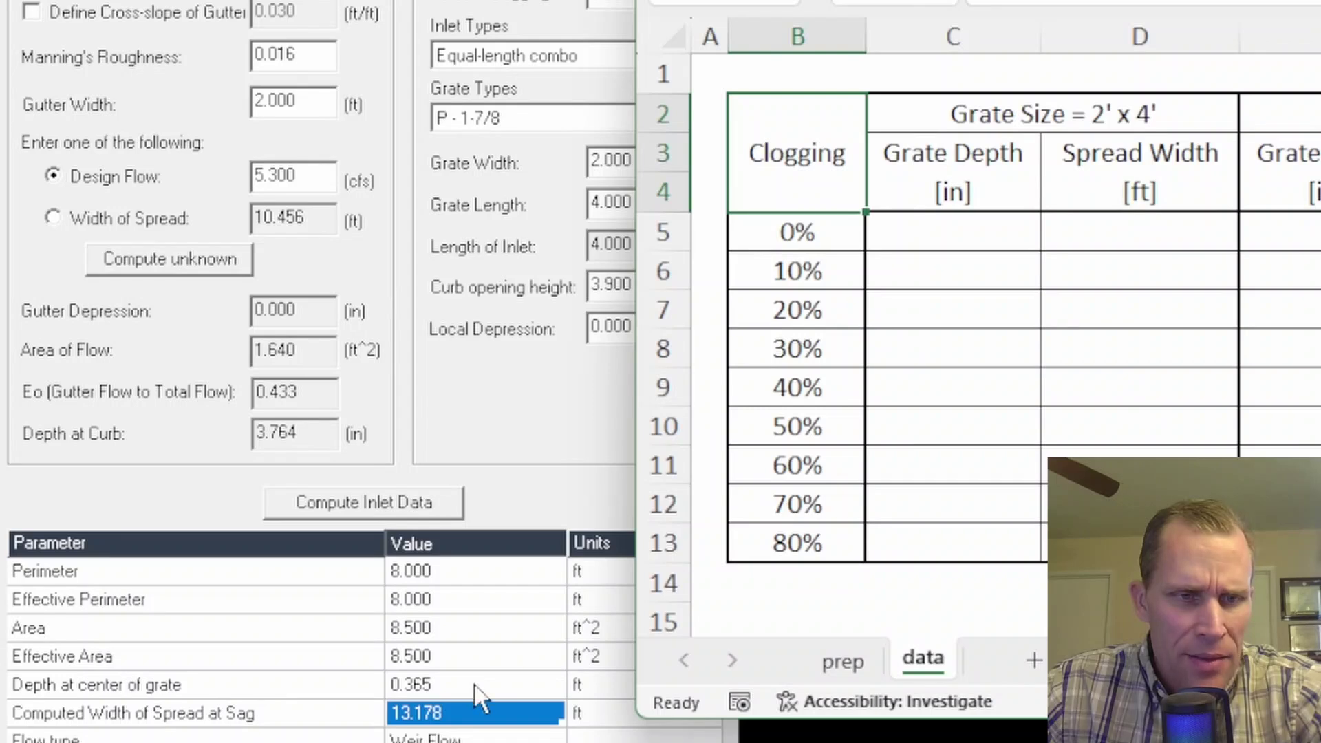
click(476, 685)
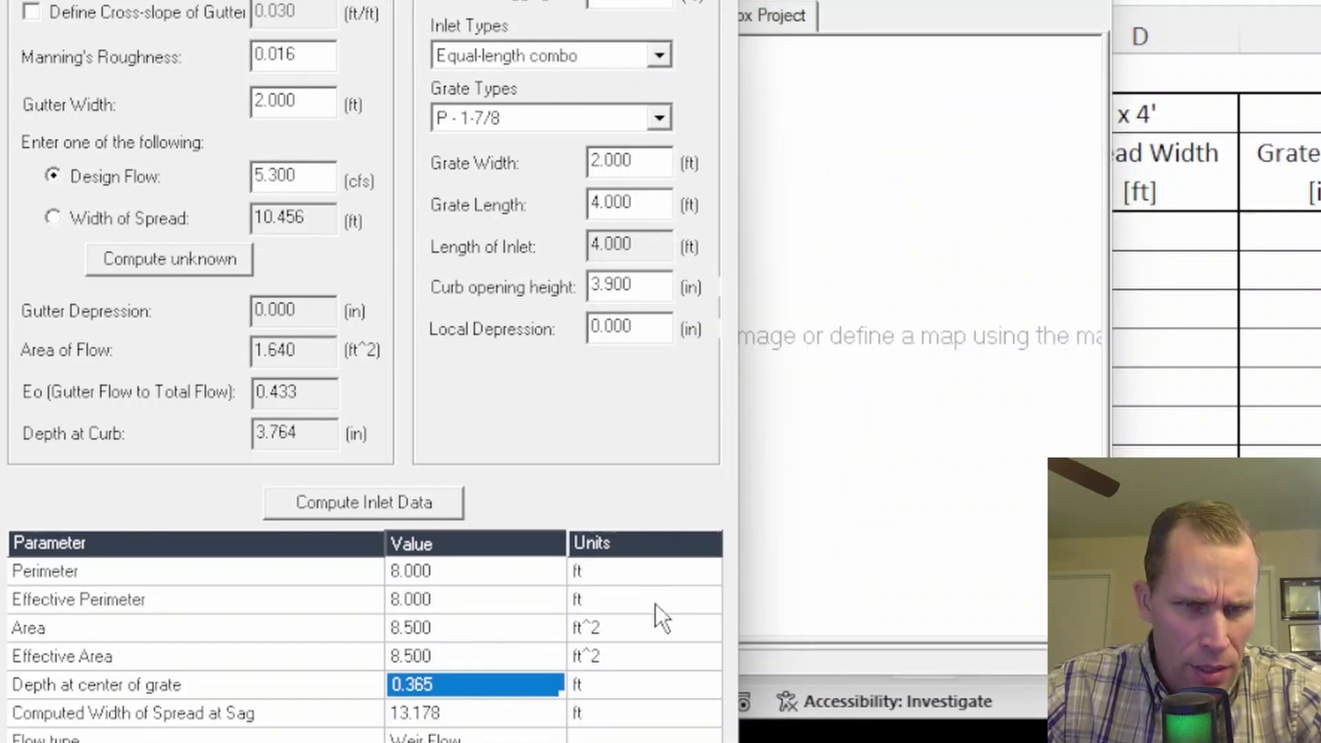
click(1137, 310)
click(964, 230)
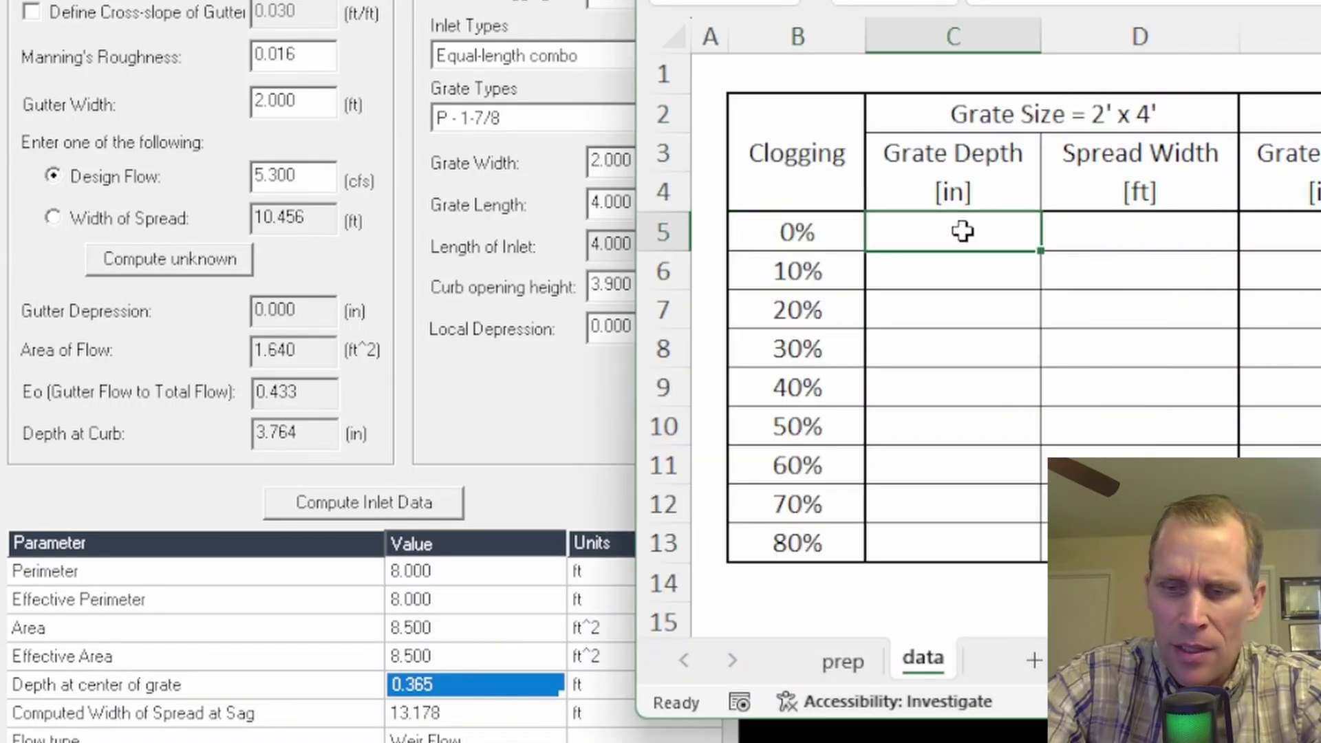
text(0.365)
key(Tab)
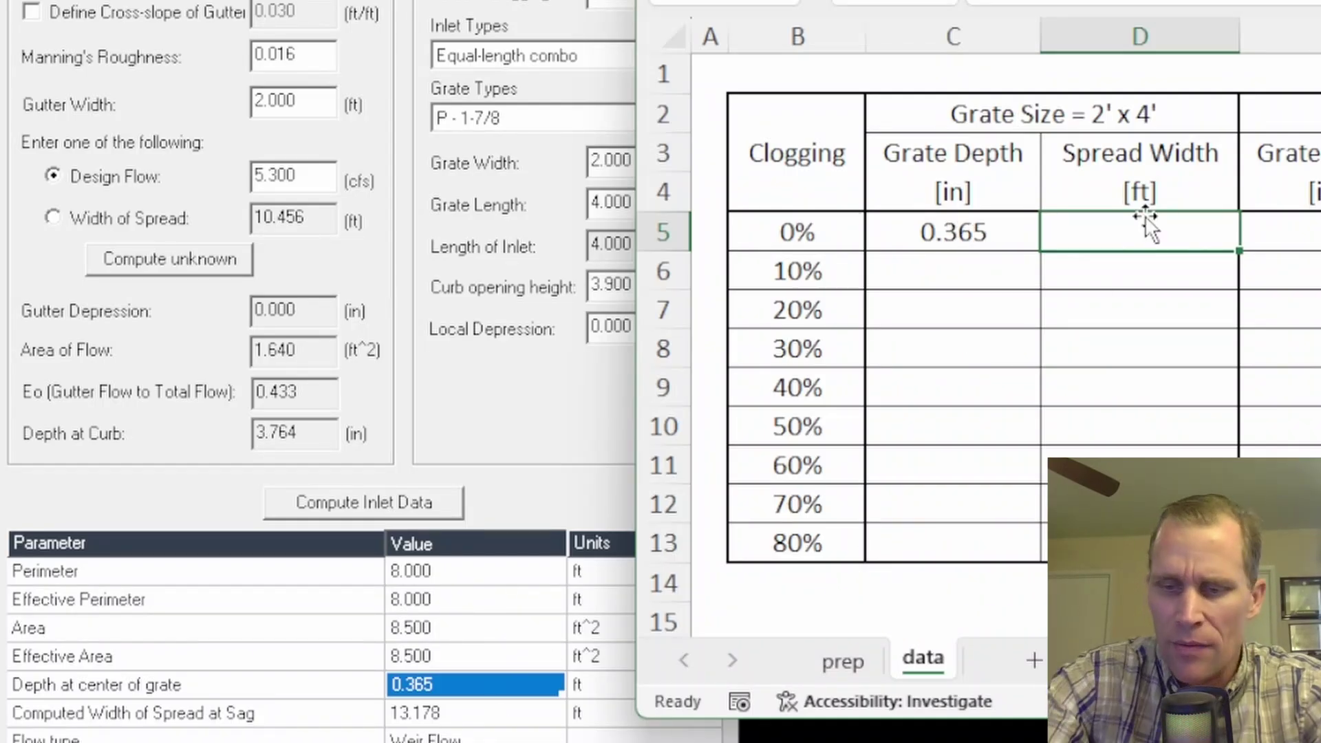
text(13.178)
key(Return)
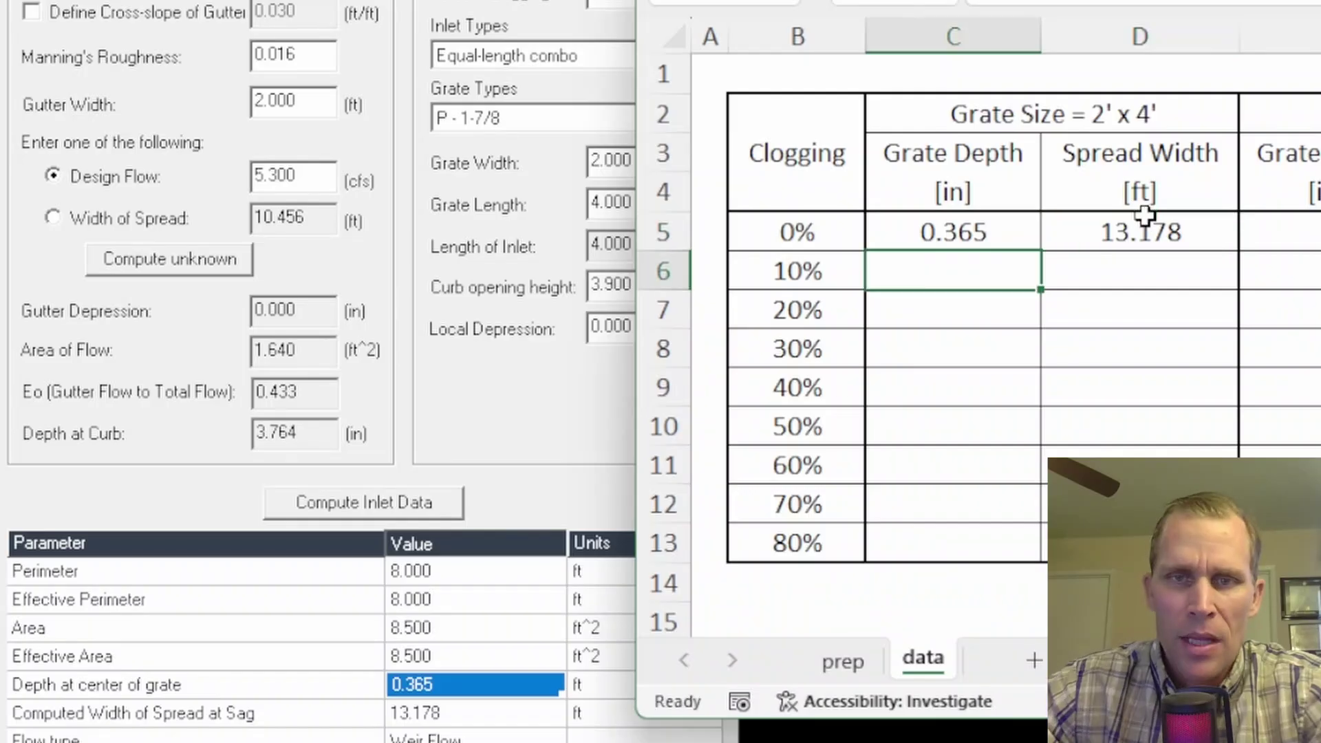
Review the clogging percentages and the unfilled grate depth and spread width cells for the 2' x 4' grate
drag(958, 271, 1138, 543)
drag(807, 268, 794, 541)
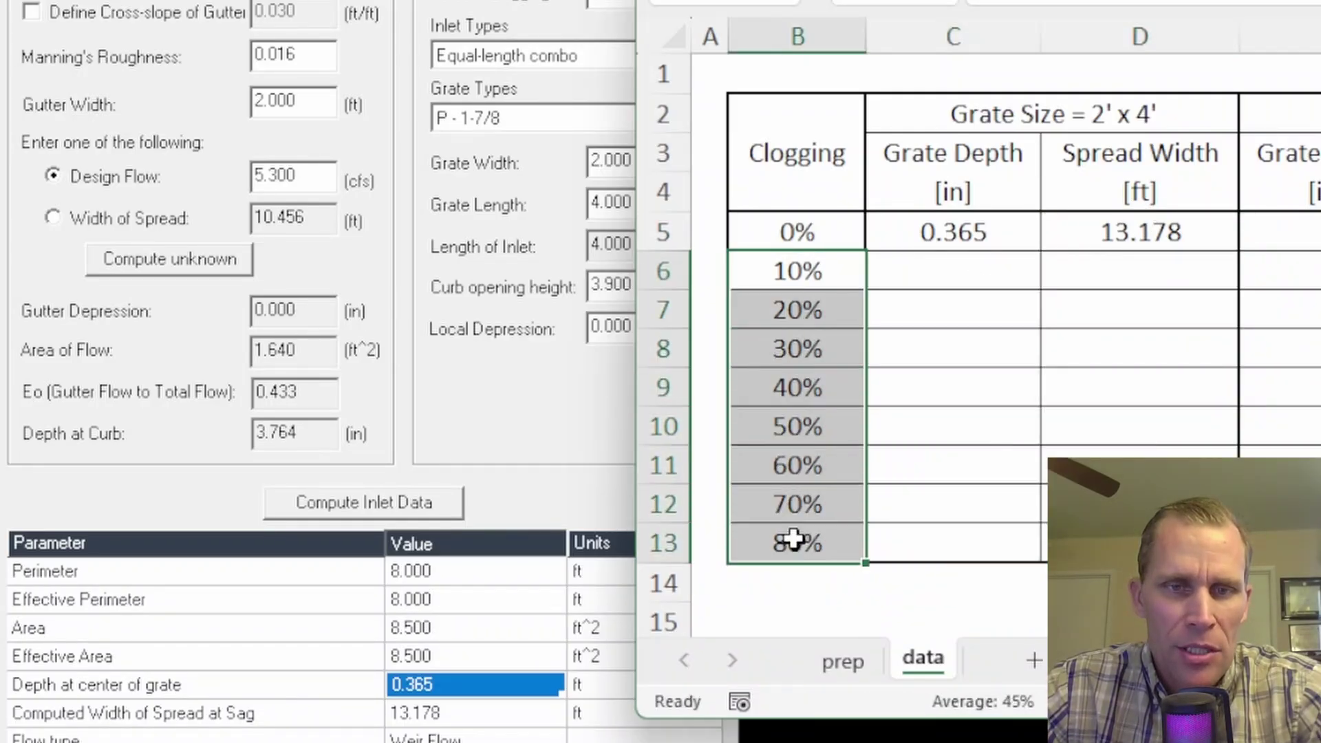
click(773, 268)
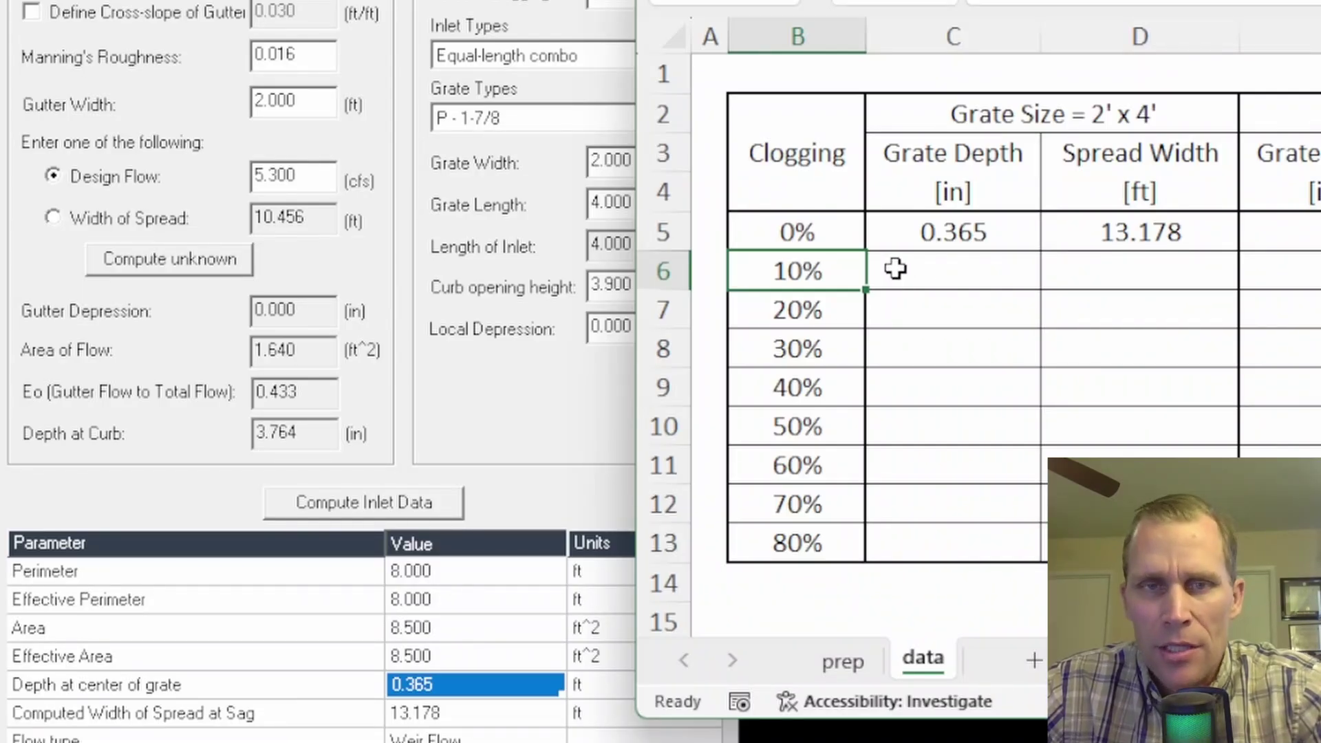
drag(778, 180, 782, 512)
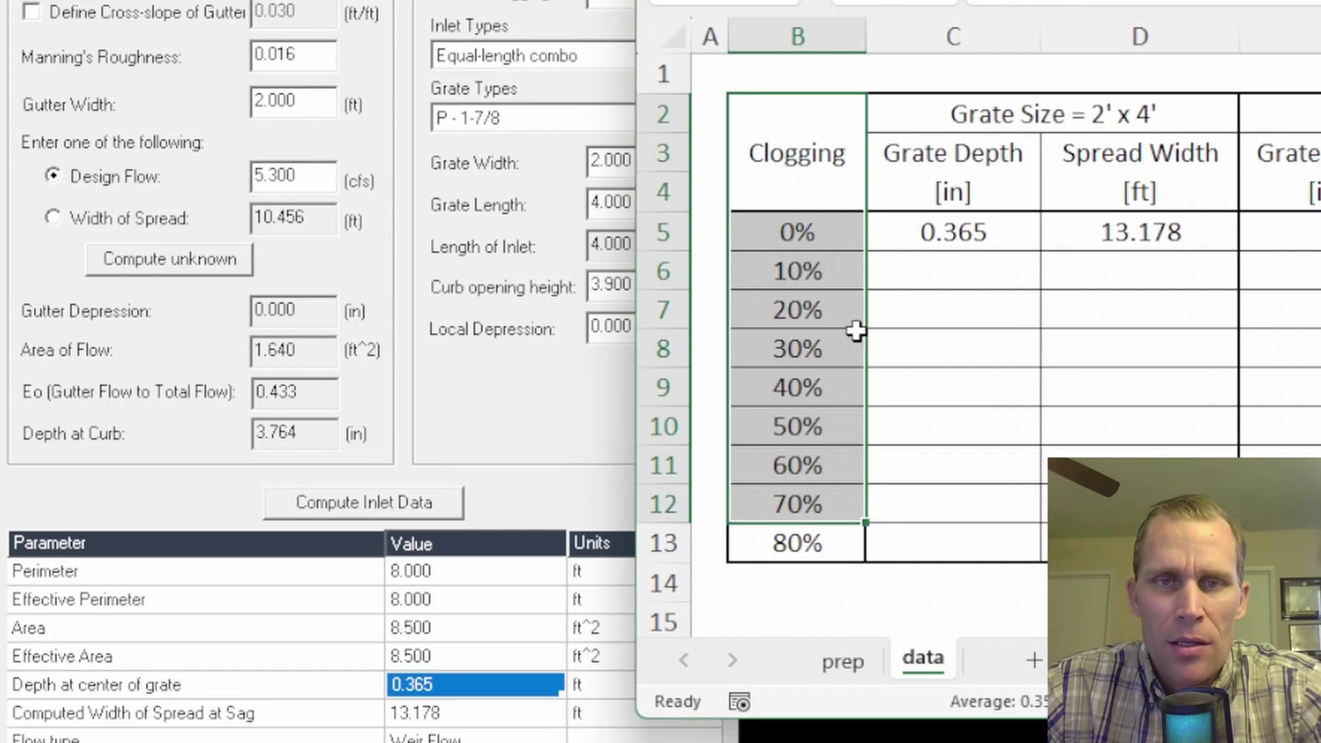
click(1087, 157)
click(1082, 158)
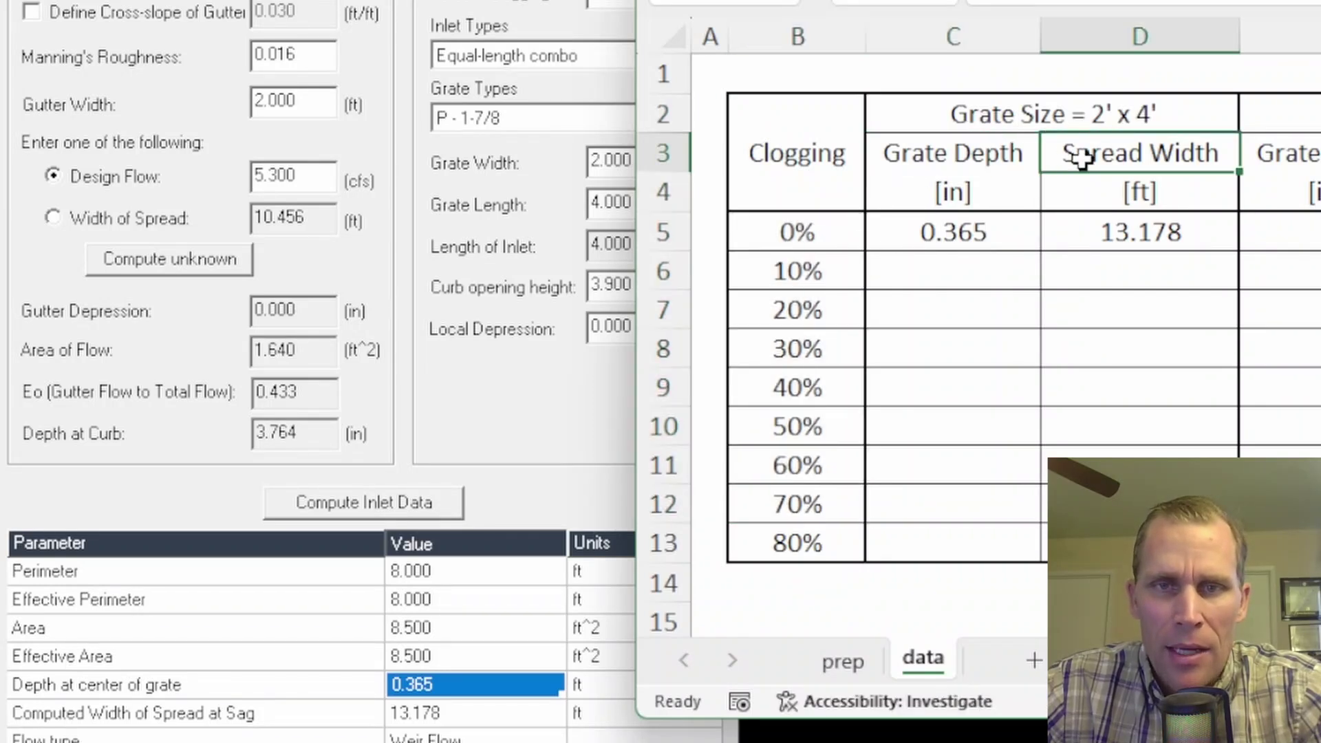
Return to the Curb and Gutter Analysis, set the percent clogging to 10%, and compute the inlet data
click(590, 46)
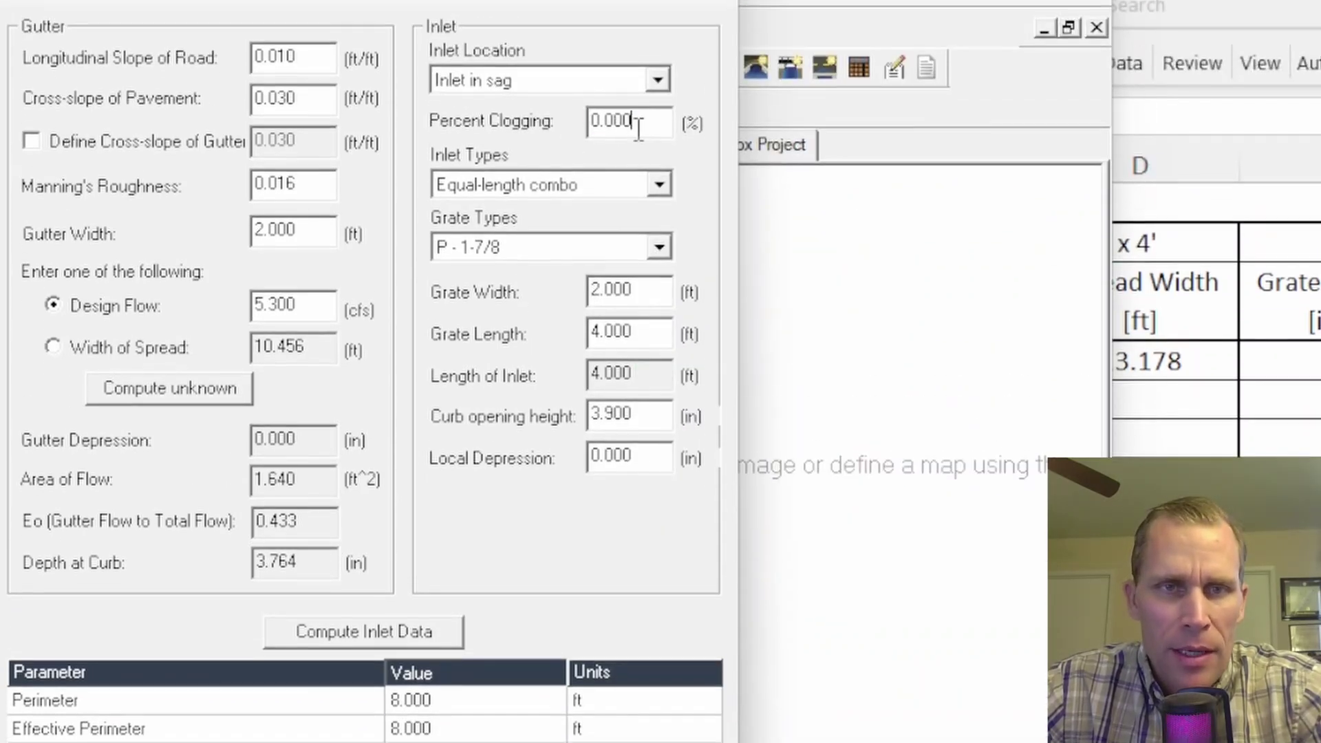
drag(640, 170, 494, 175)
text(10)
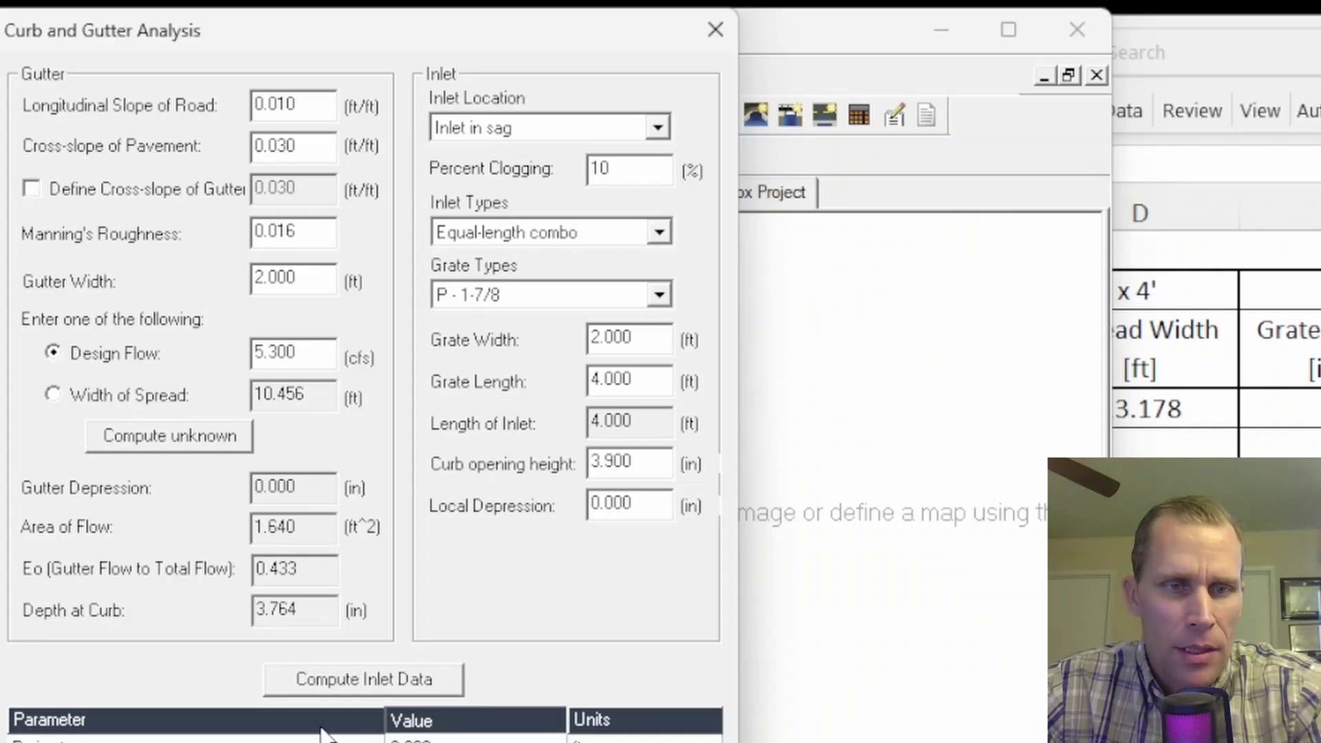
click(363, 679)
Check the computed grate depth and spread width, and record 0.392 and 14.065 in the Excel table's 10% clogging row
key(alt+Tab)
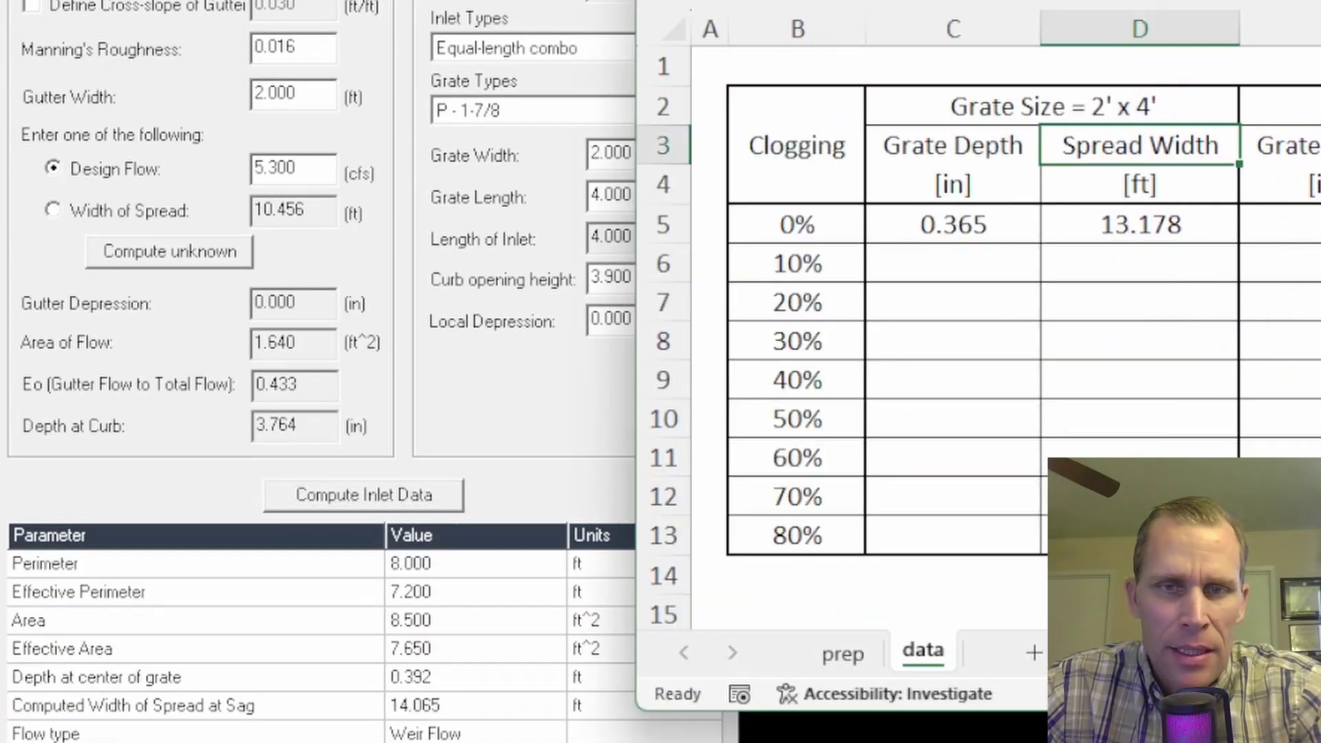
click(921, 269)
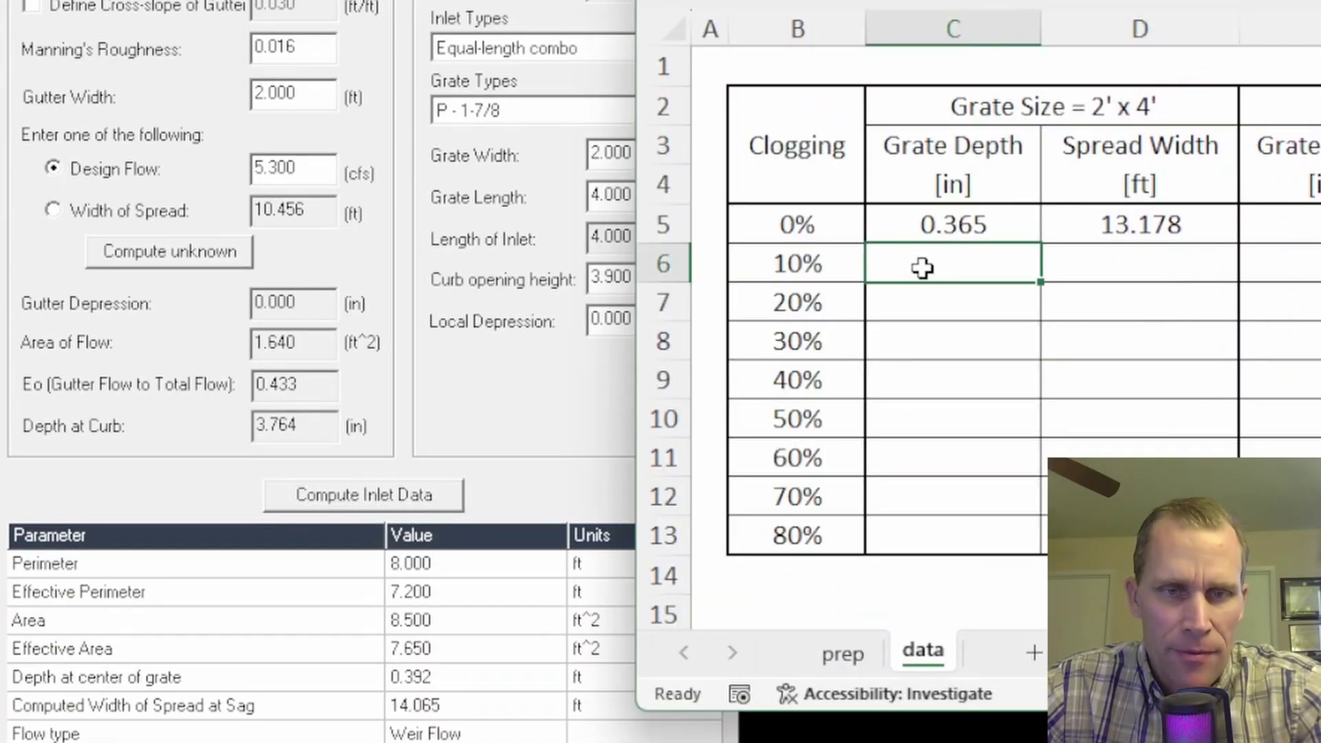
click(448, 678)
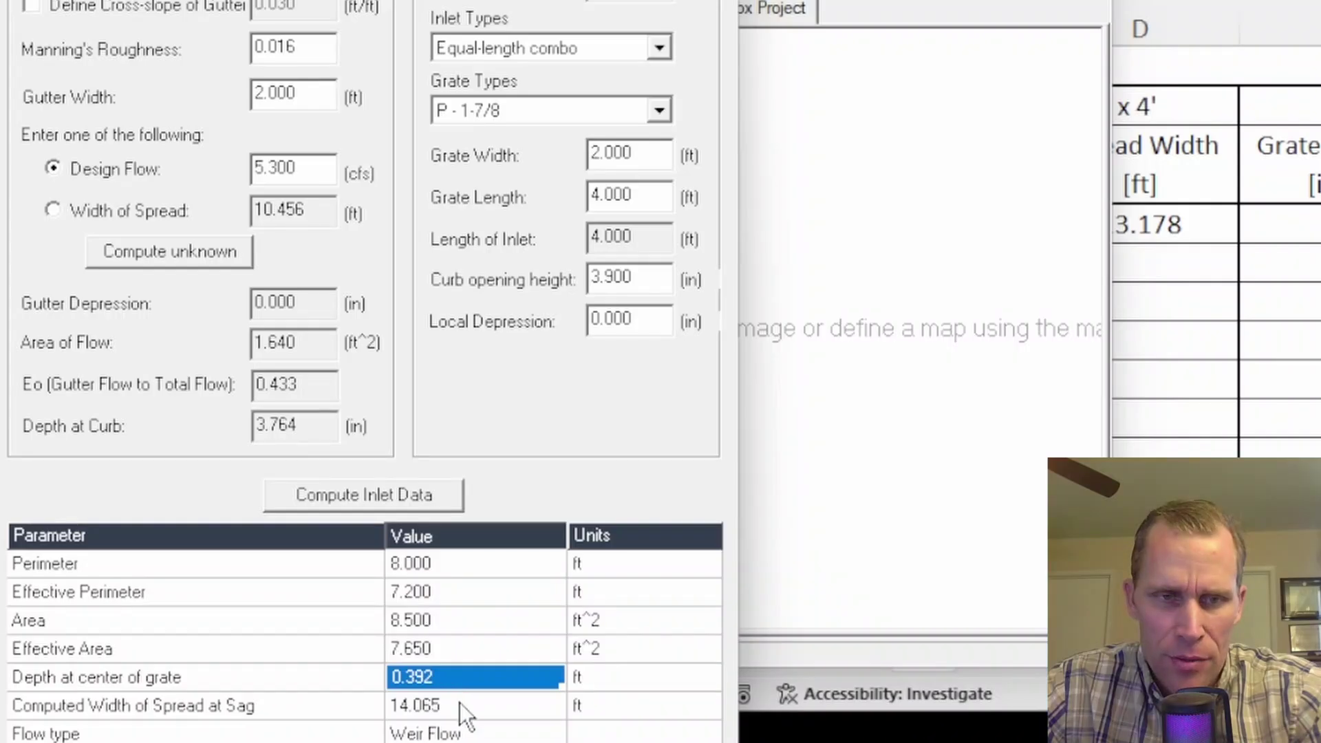
click(460, 703)
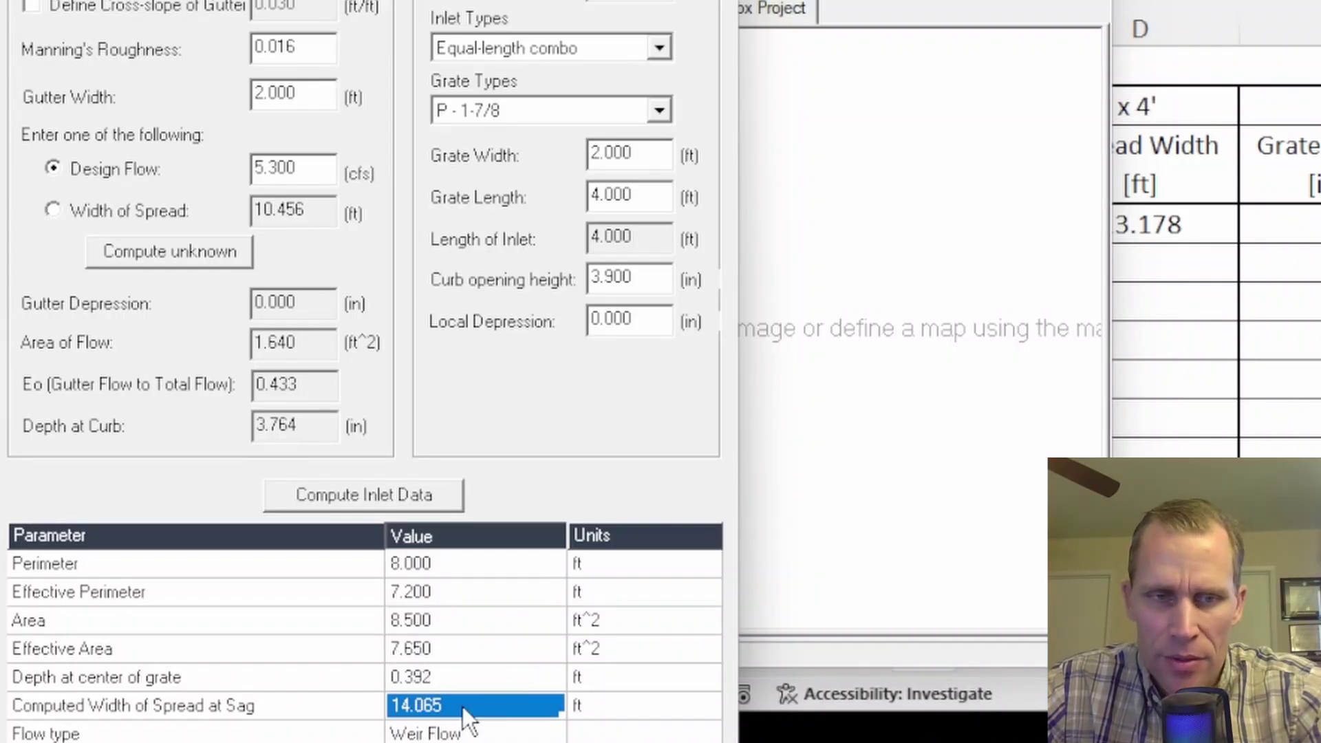
click(455, 679)
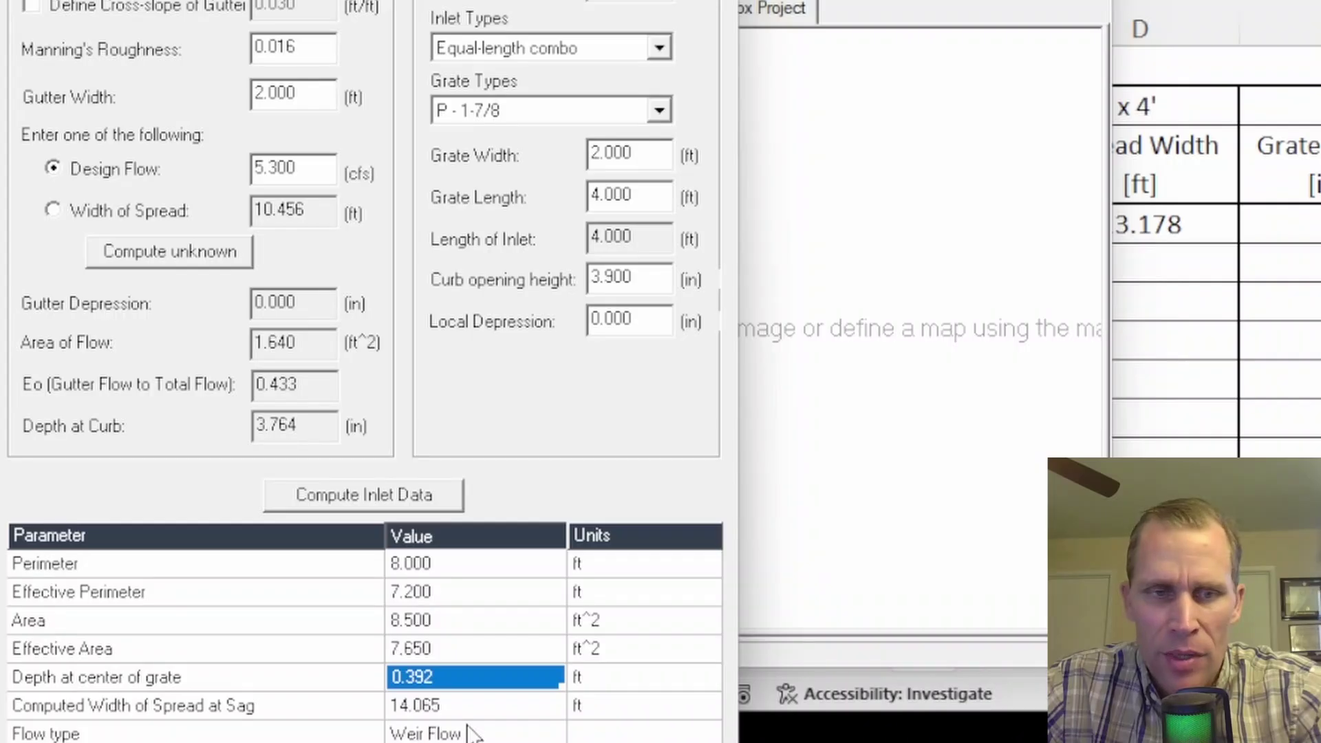
click(471, 706)
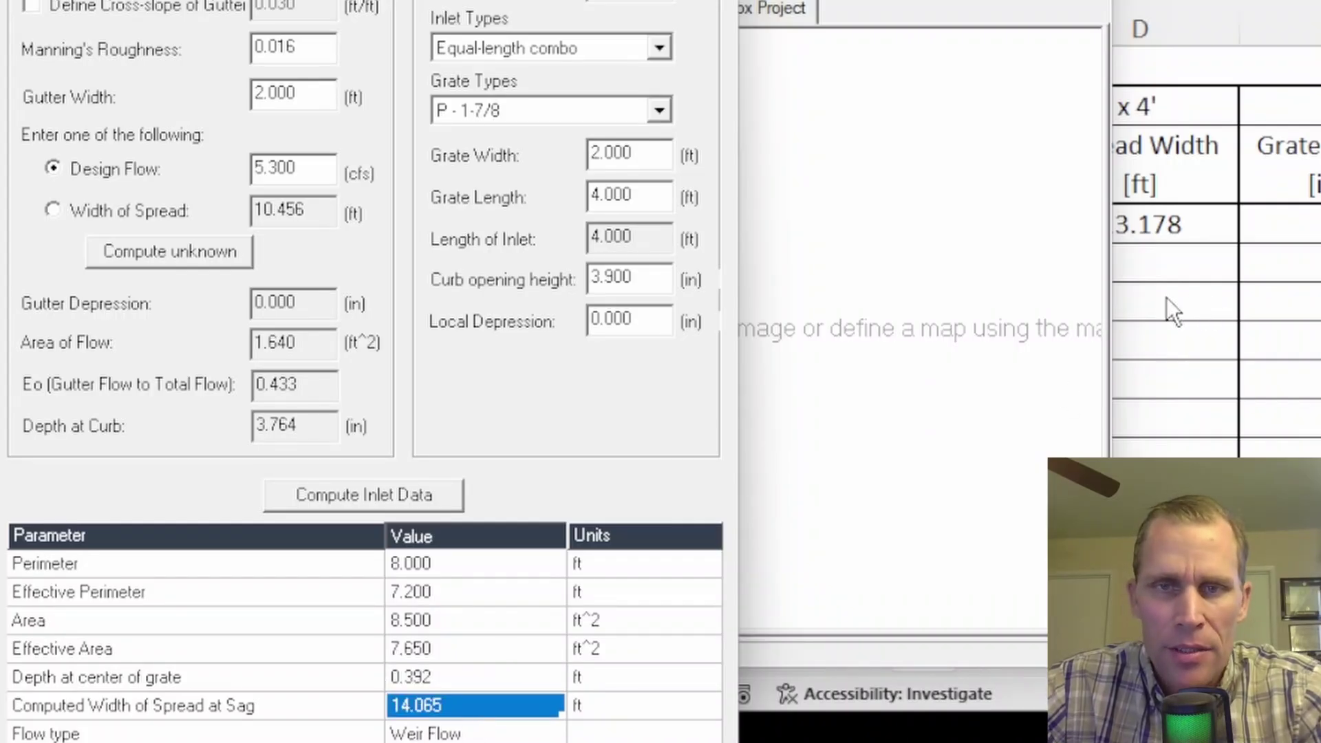
key(alt+Tab)
text(0.)
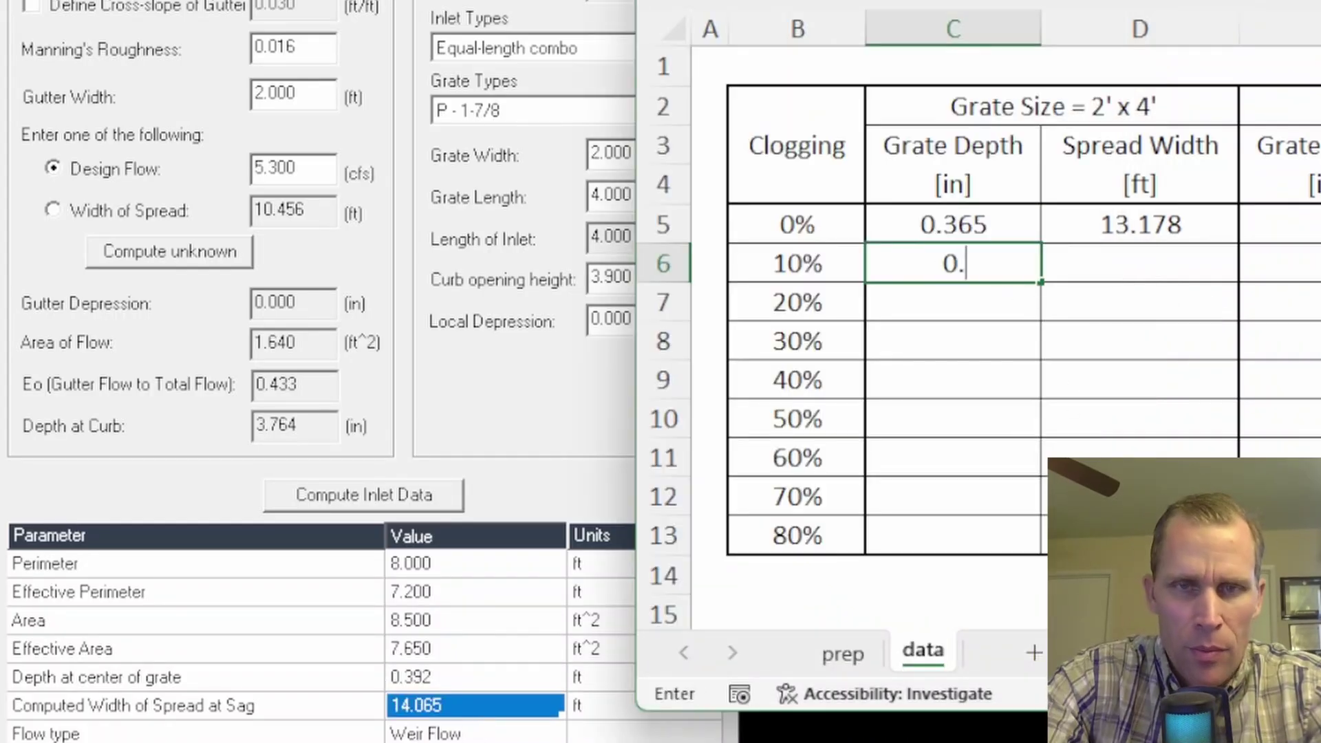
text(392)
key(Tab)
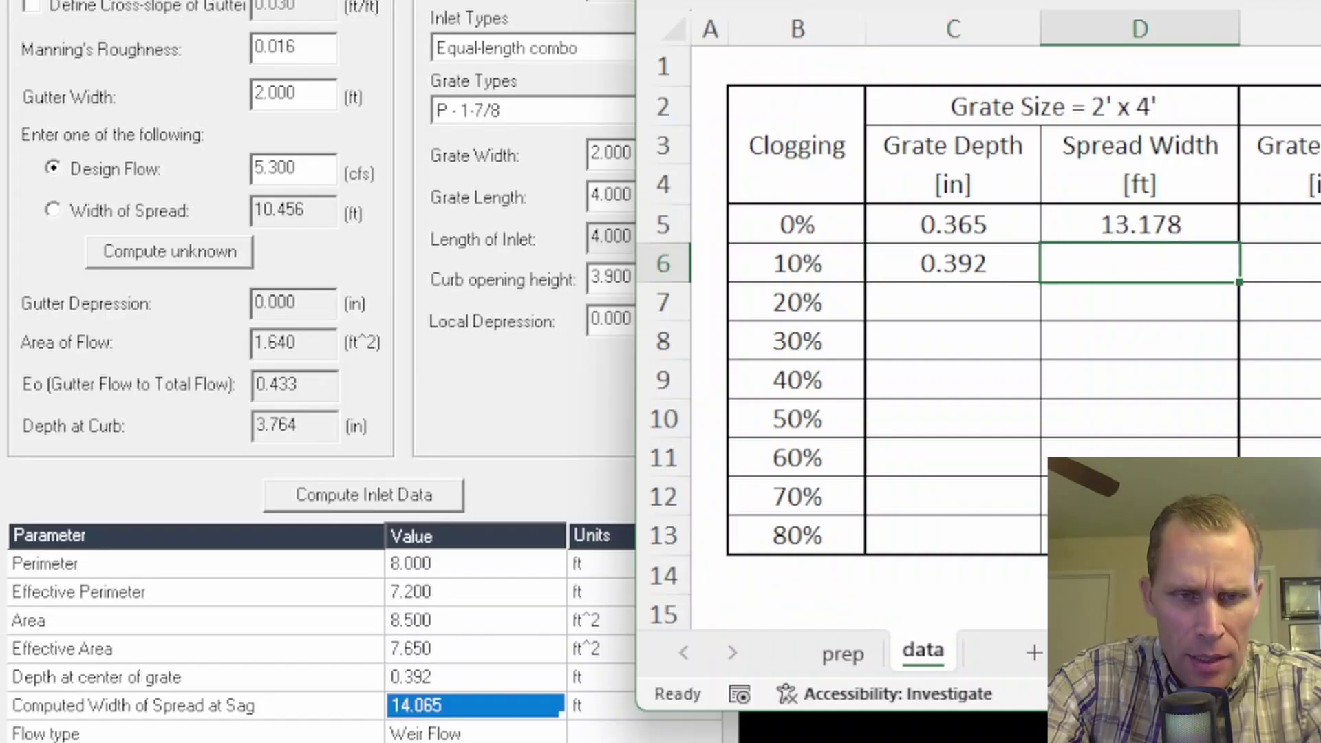
text(14.065)
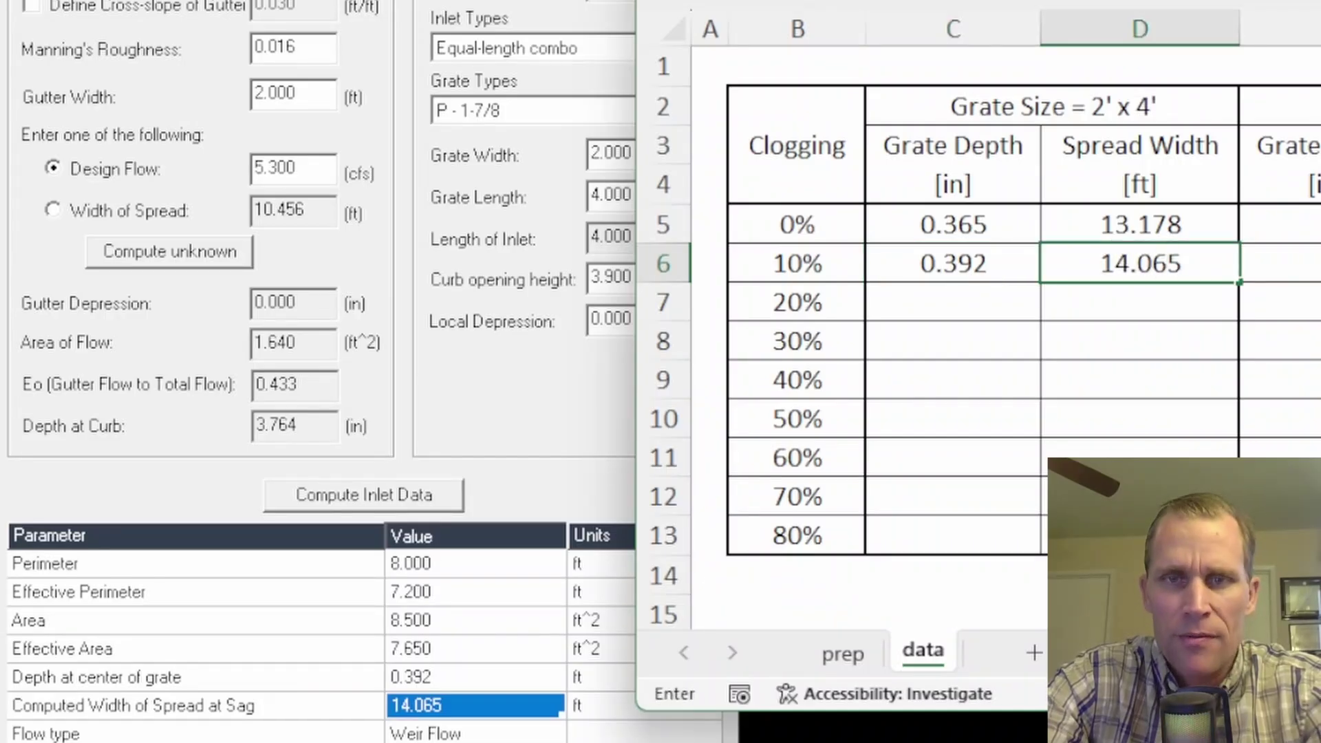
key(Return)
Set the percent clogging to 20% in the Curb and Gutter Analysis, compute the inlet data, and check the depth at center of grate
click(579, 27)
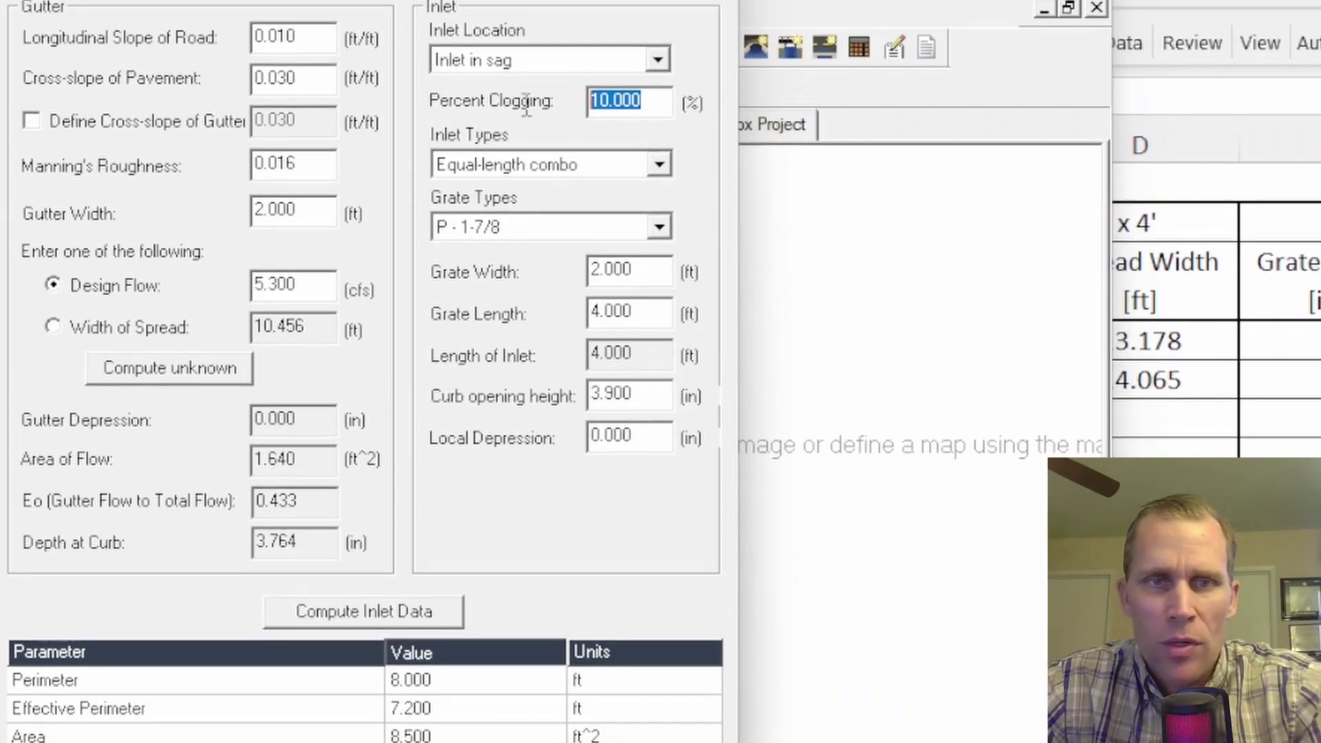
text(20)
key(Tab)
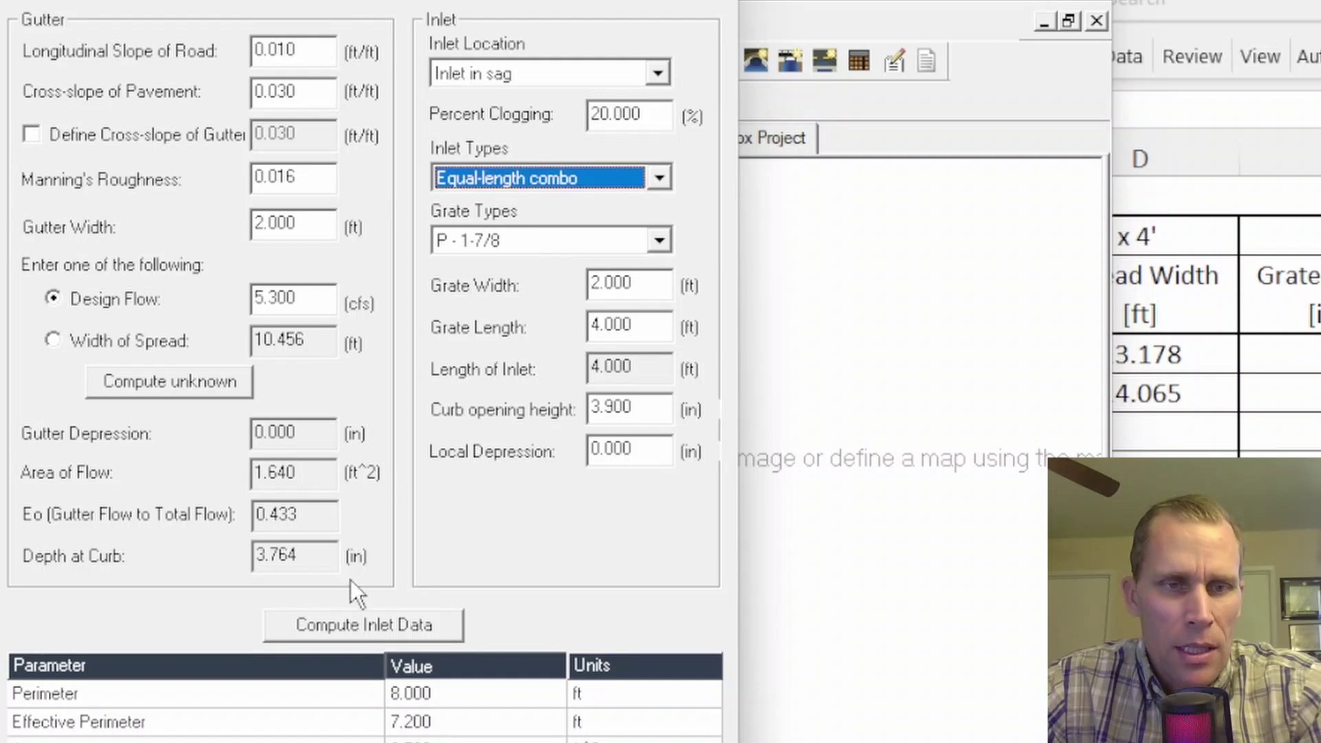
click(388, 633)
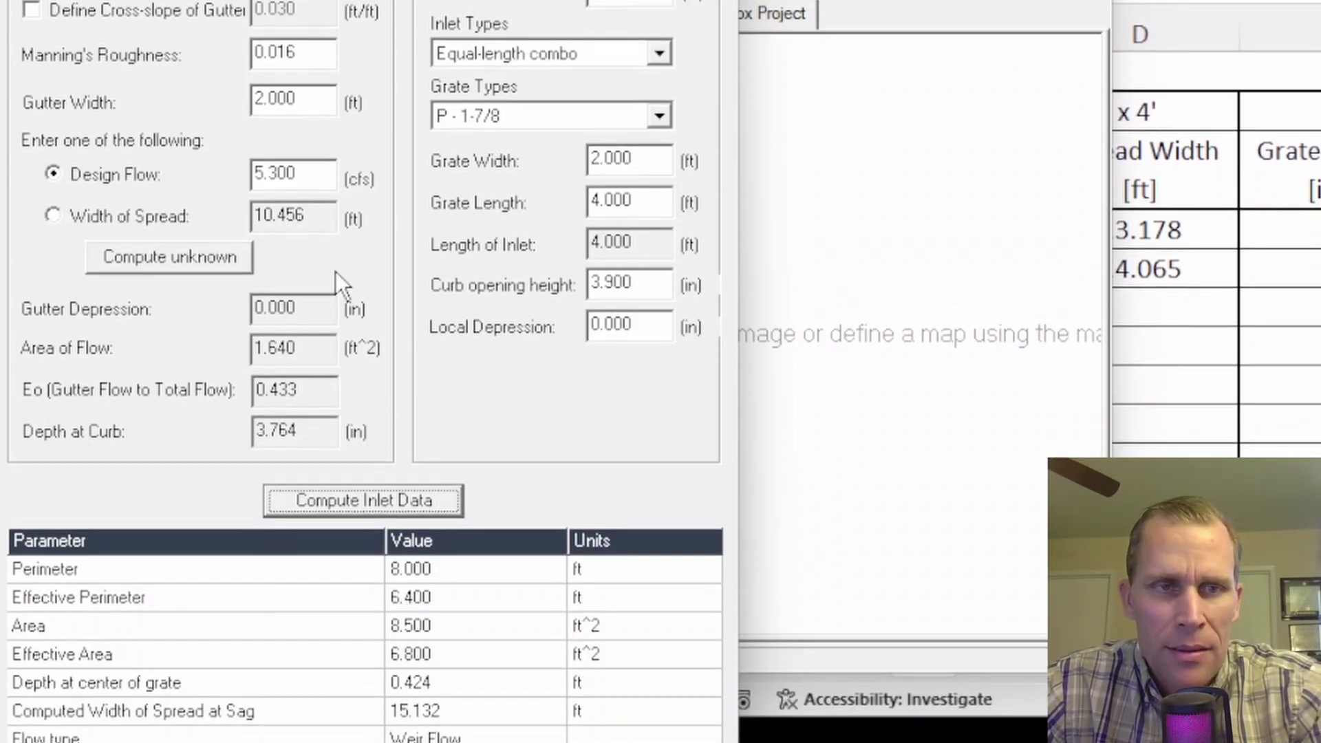
drag(297, 175, 257, 183)
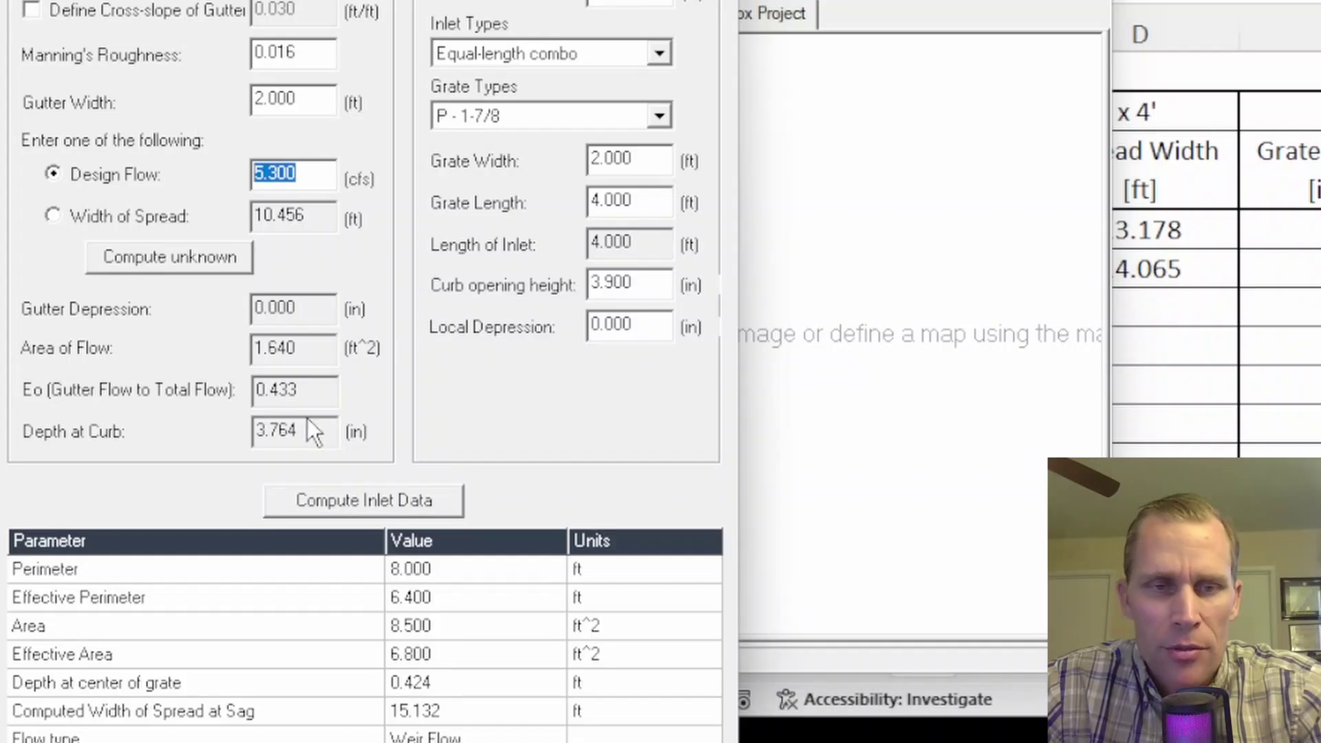
click(461, 681)
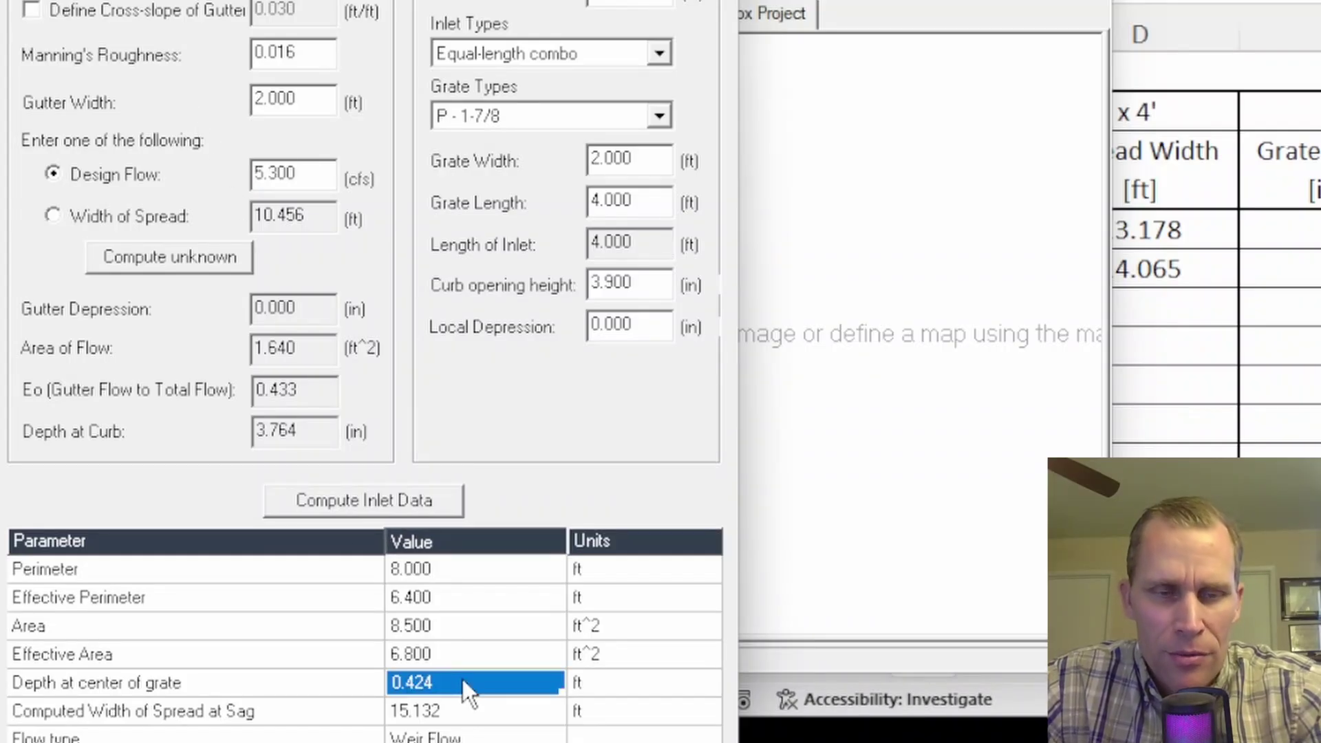
Record the grate depth 0.424 and spread width 15.132 in the Excel table's 20% clogging row
click(1005, 322)
text(0.424)
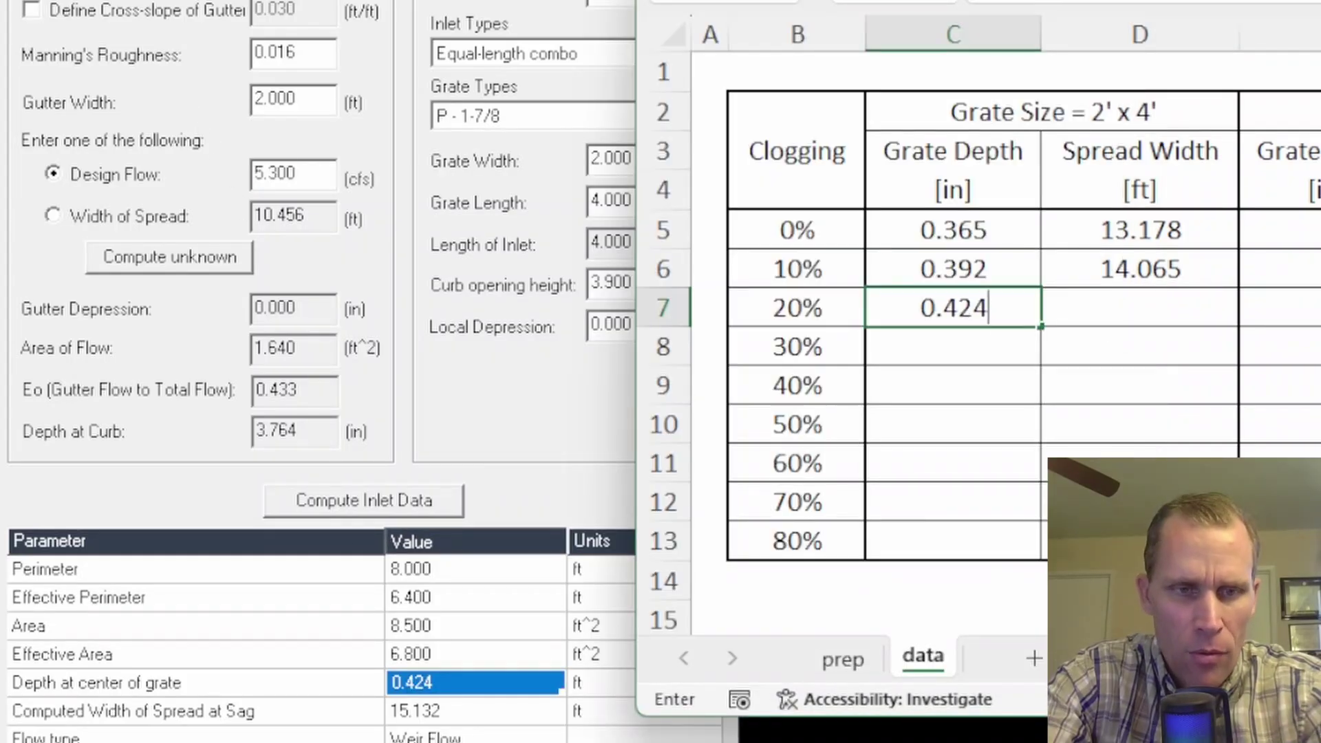
key(Tab)
text(15.)
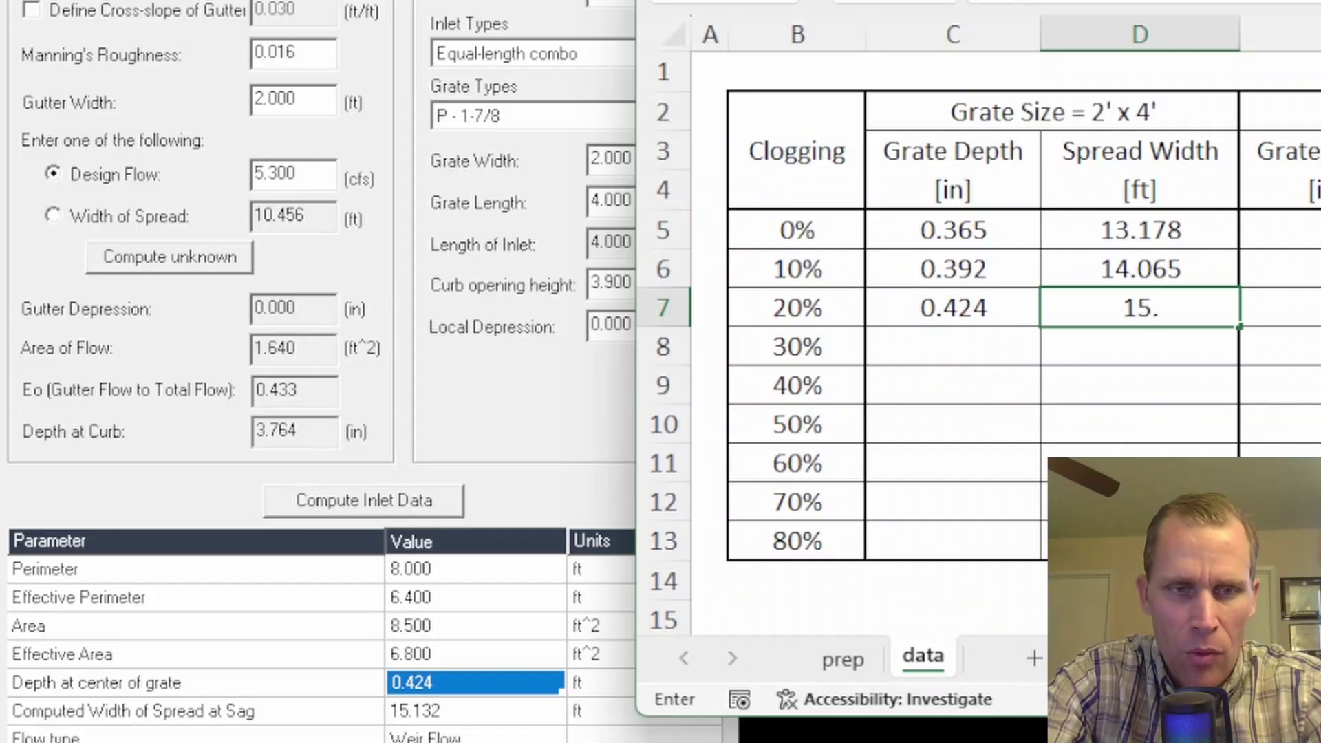
text(132)
key(Return)
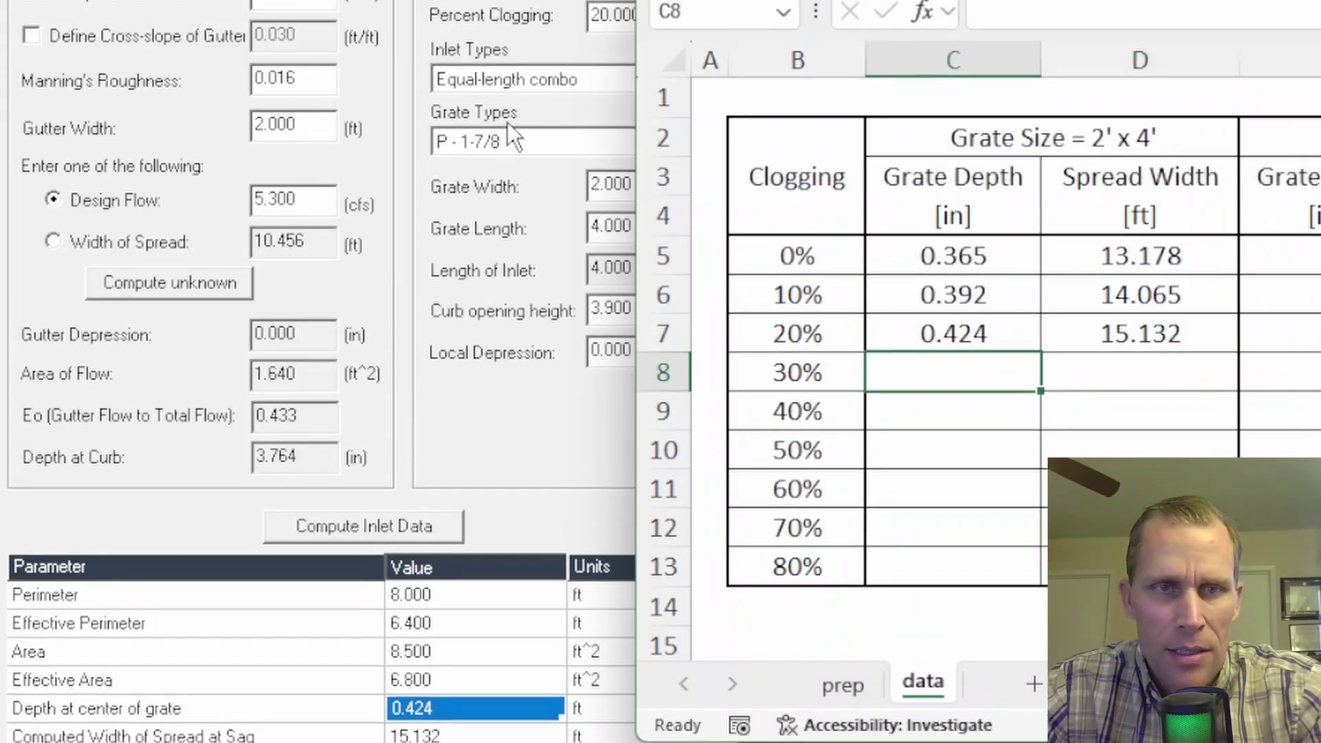
Return to the Curb and Gutter Analysis, set the percent clogging to 30%, and compute the inlet data
click(535, 53)
click(622, 119)
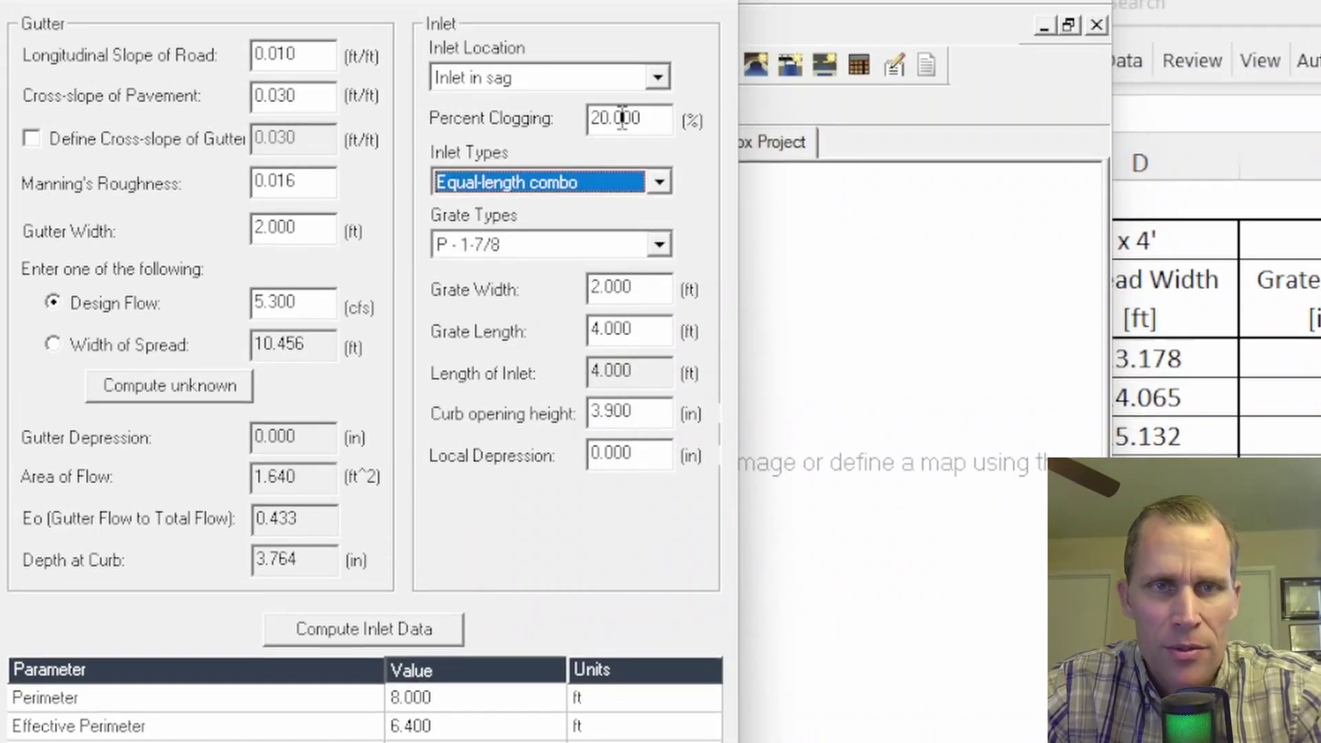
double_click(627, 126)
text(30)
click(413, 638)
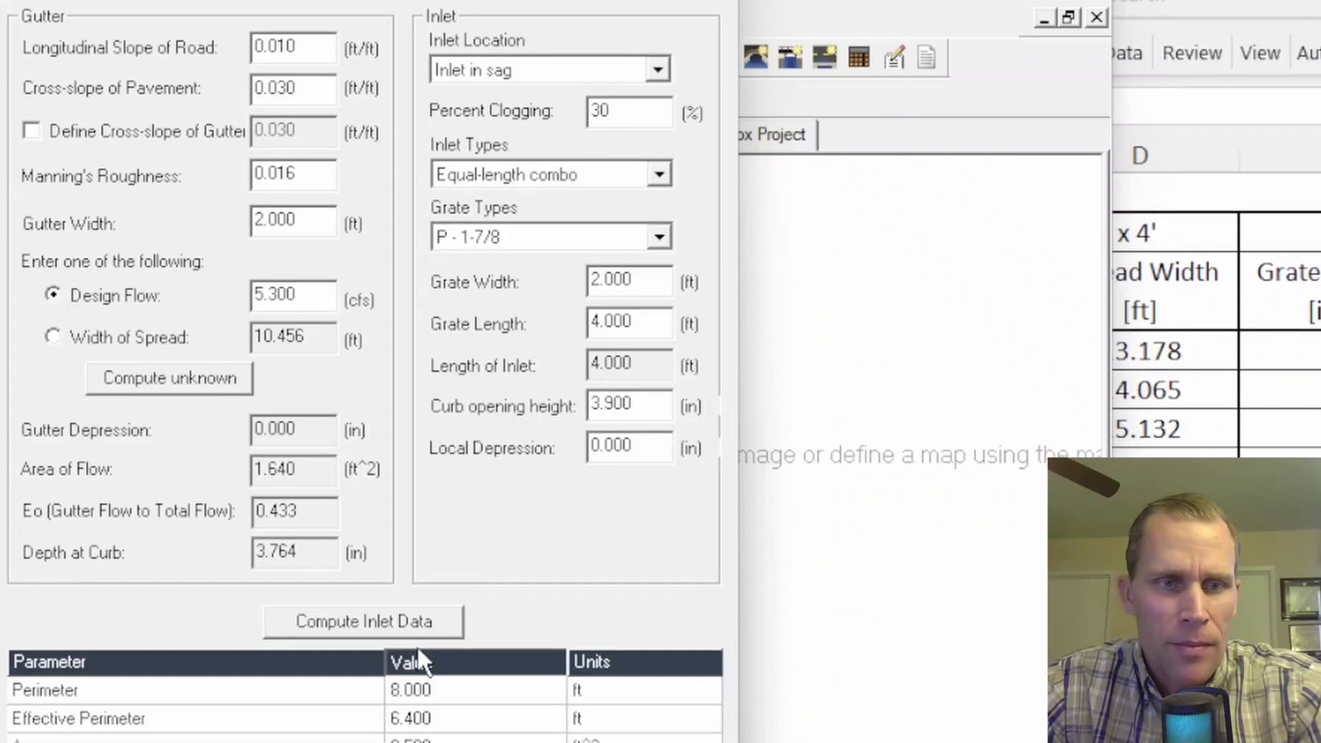
Record the grate depth 0.463 and spread width 16.447 in the Excel table's 30% clogging row
key(alt+Tab)
text(0.)
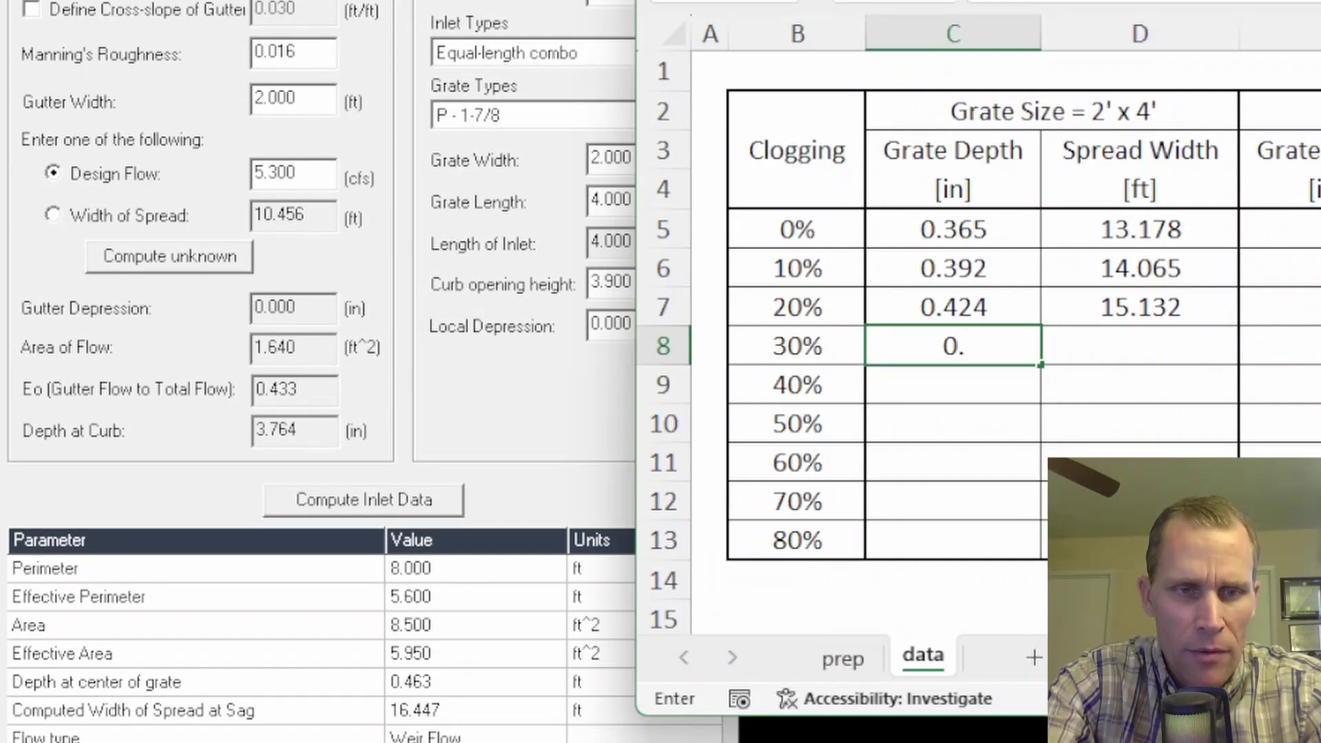
text(463)
key(Tab)
text(16.4)
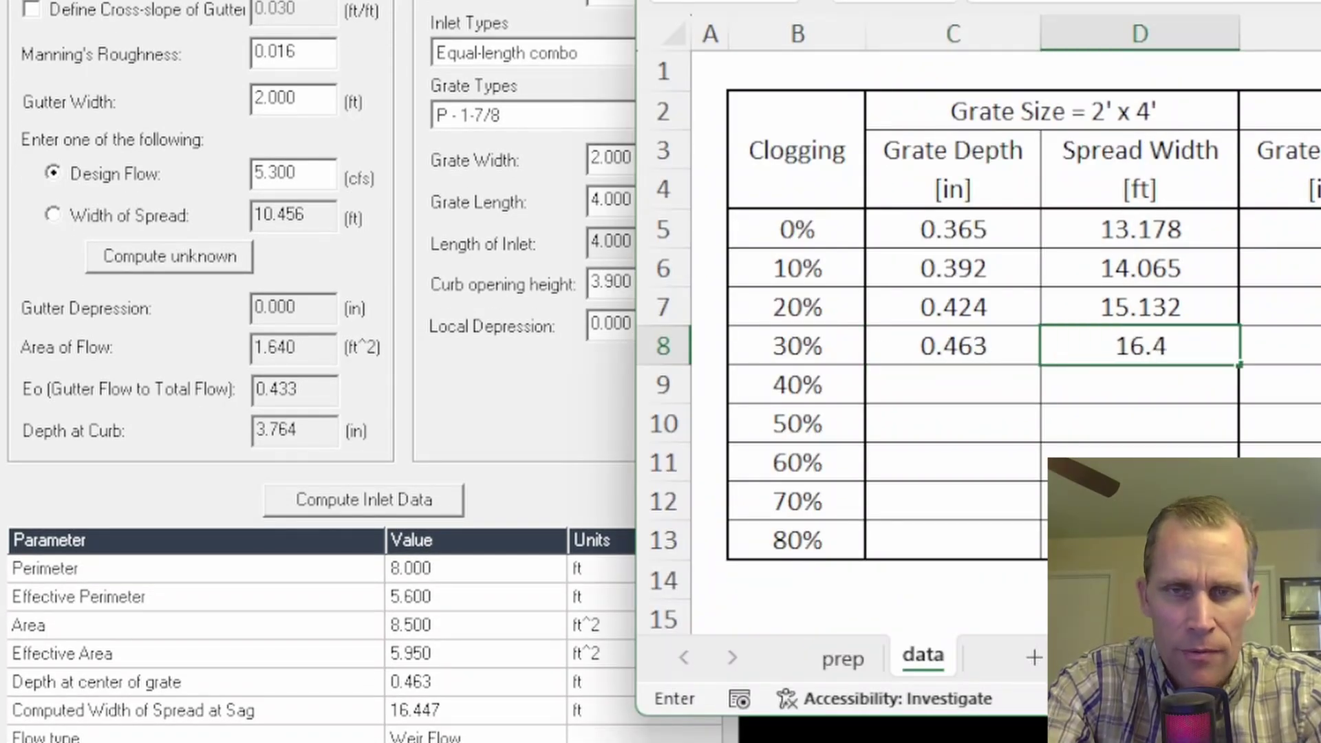
text(47)
key(Return)
key(Left)
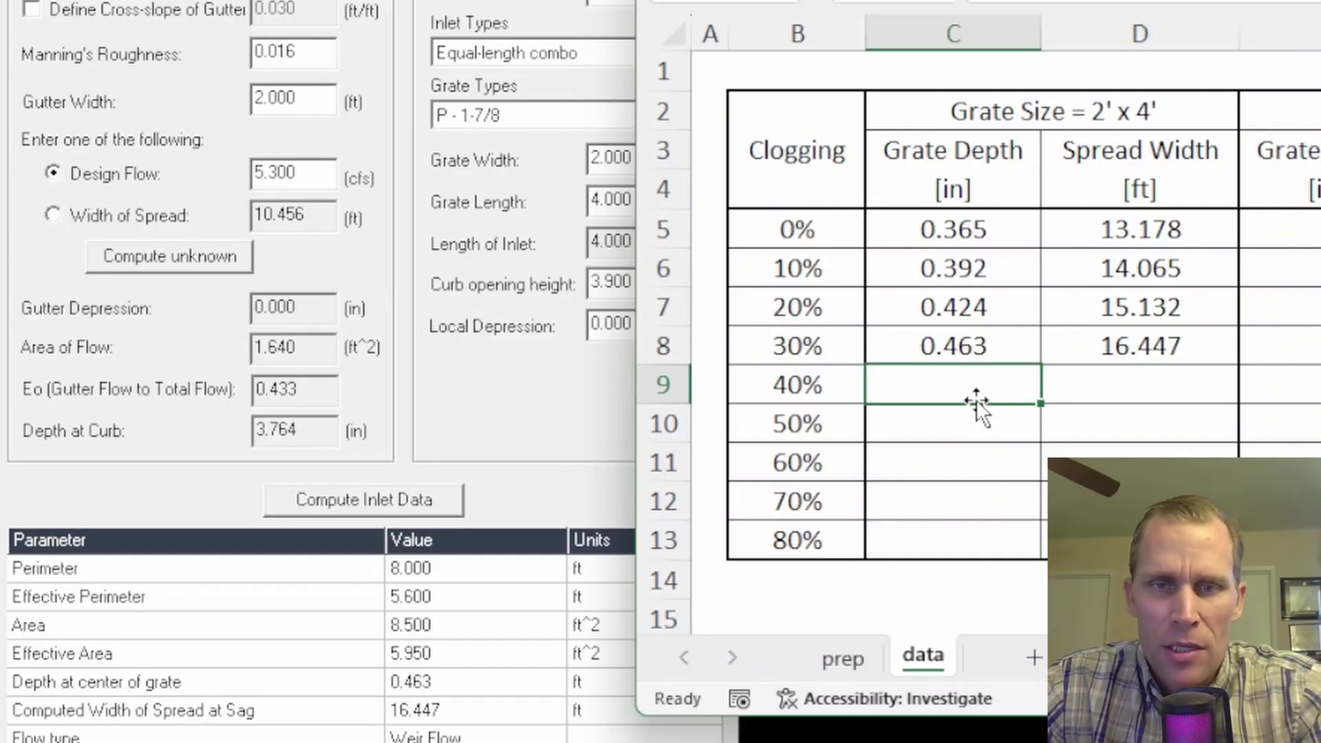
Fill the 40% to 70% rows with 0.514 and 18.119 through 0.815 and 28.175, and compute the inlet data at 80% clogging
drag(973, 397, 1128, 506)
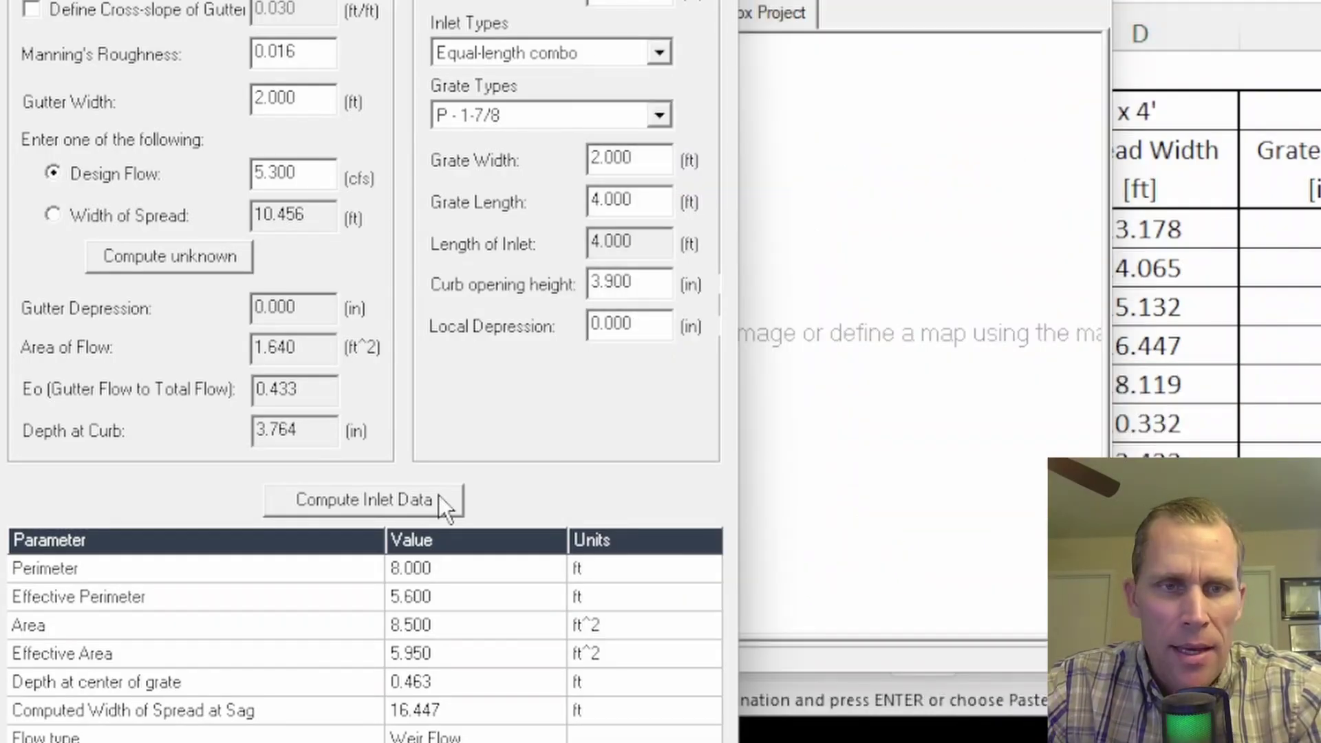
click(420, 500)
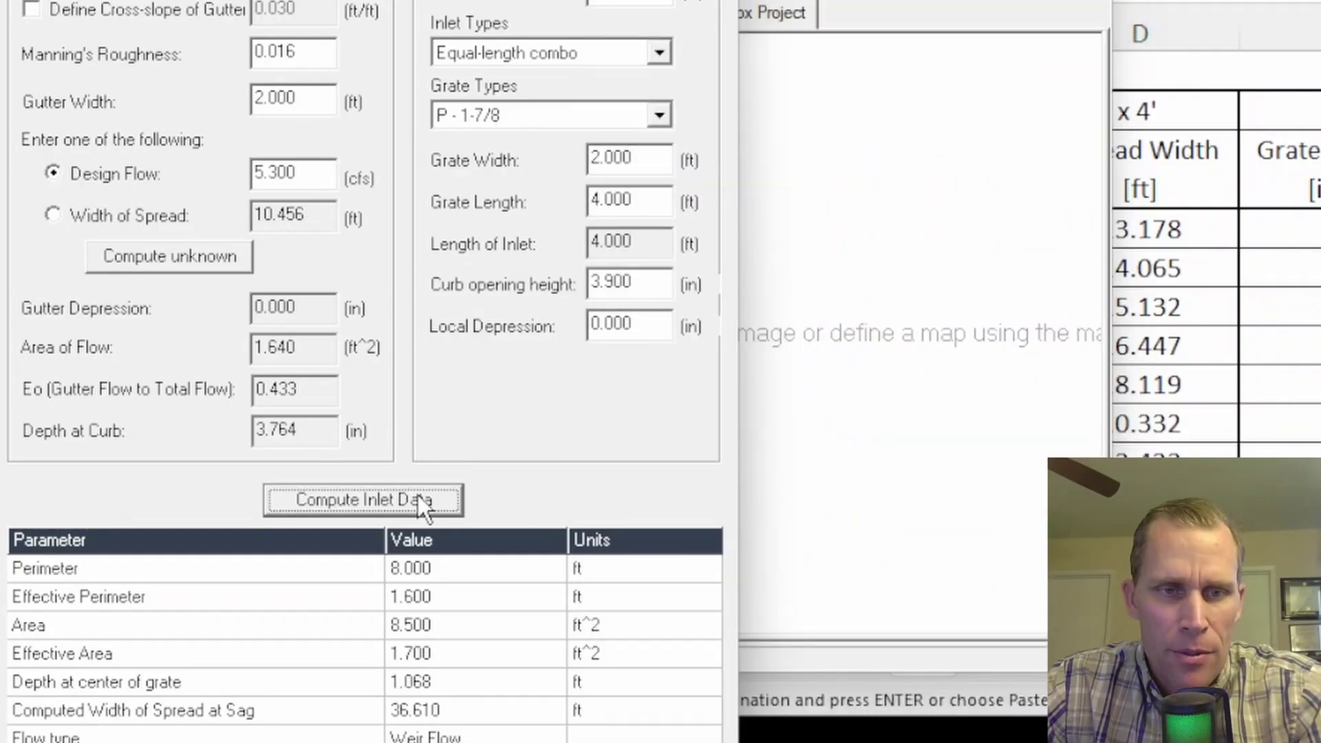
click(447, 681)
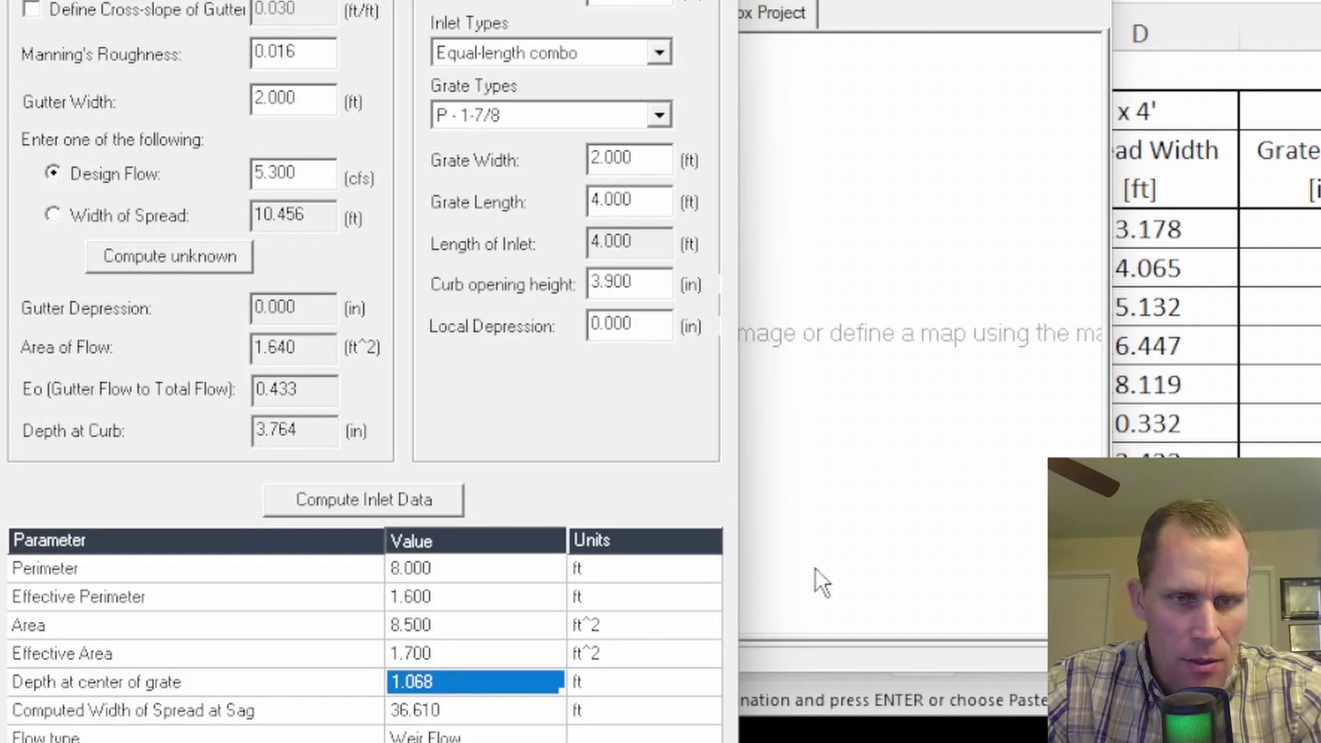
Record the grate depth 1.068 and spread width 36.610 in the Excel table's 80% clogging row
click(1170, 507)
key(ctrl+v)
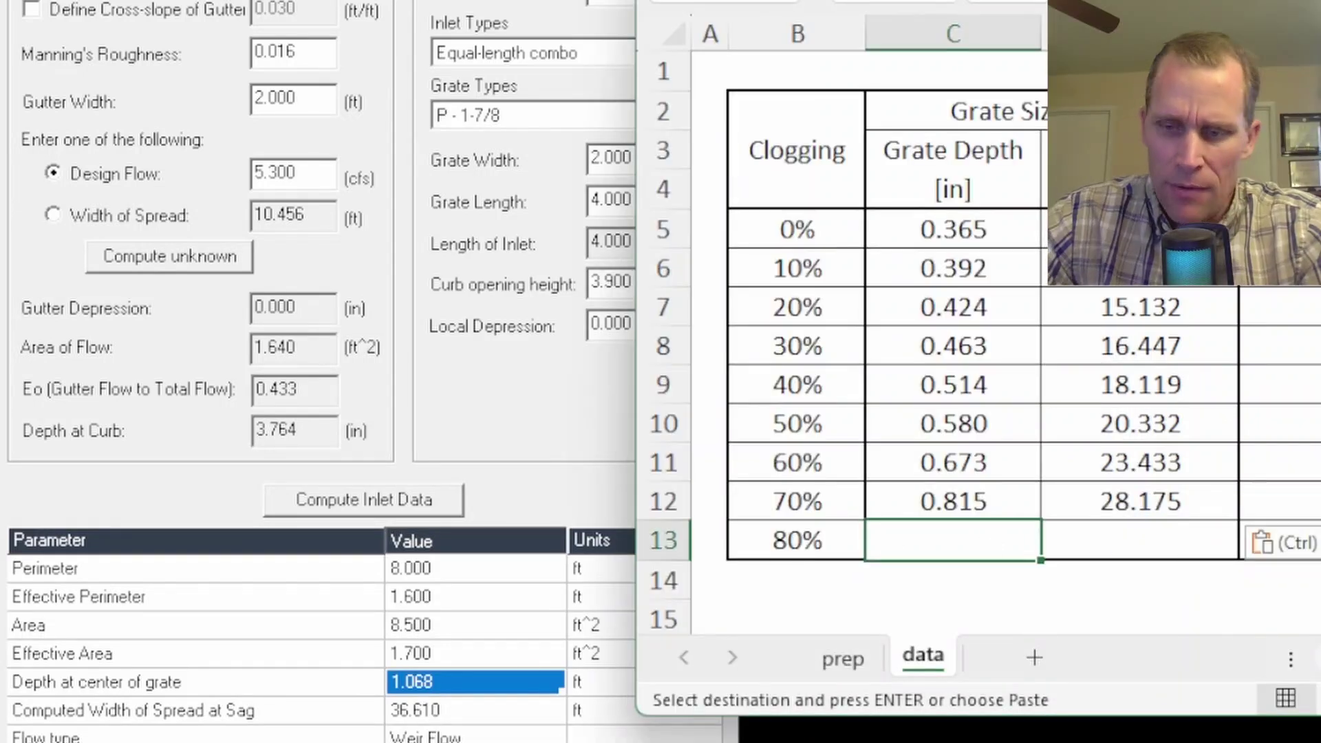
text(1.0)
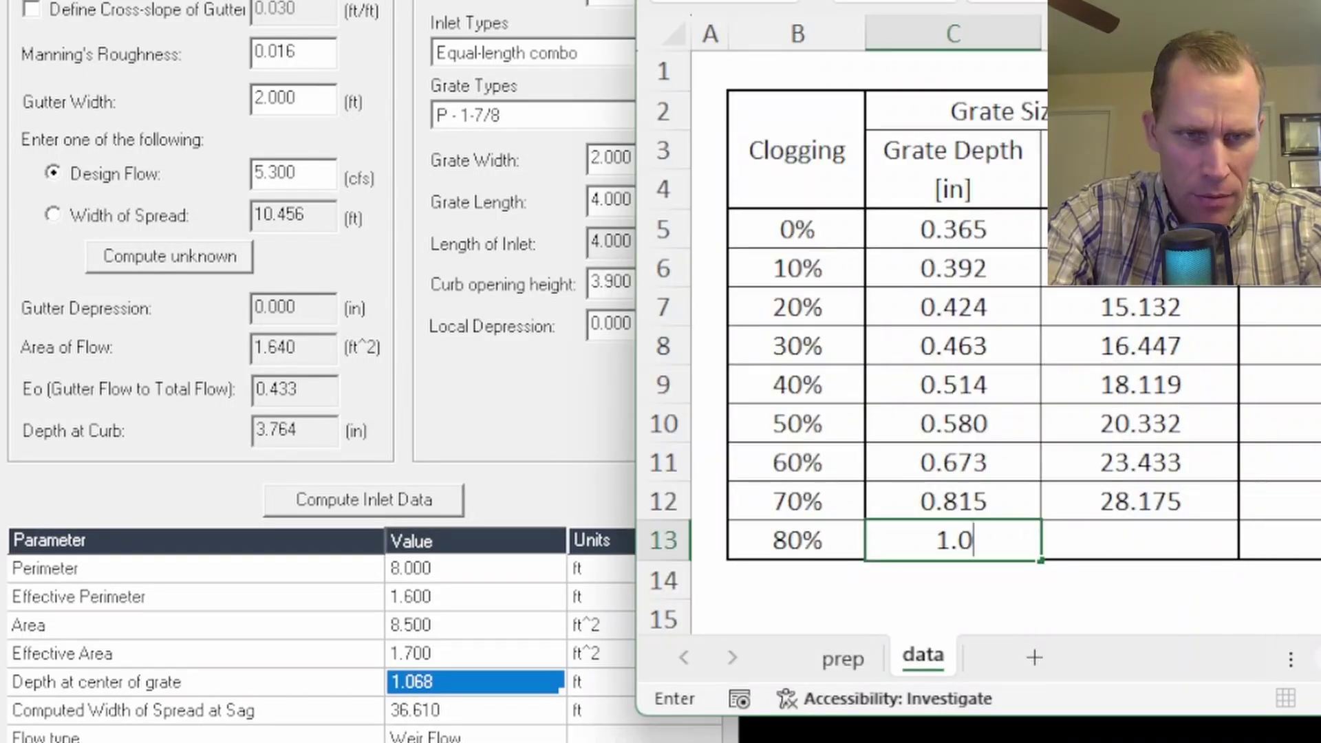
text(68)
key(Tab)
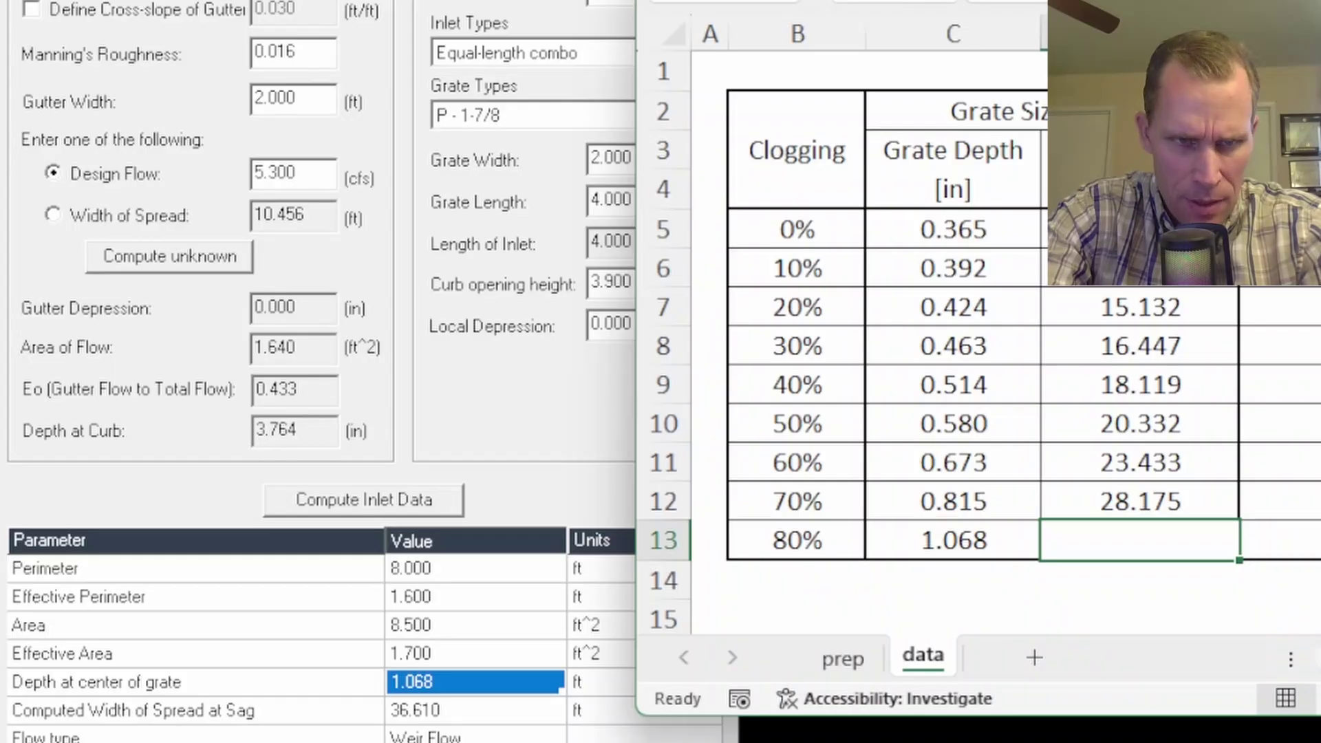
text(36.610)
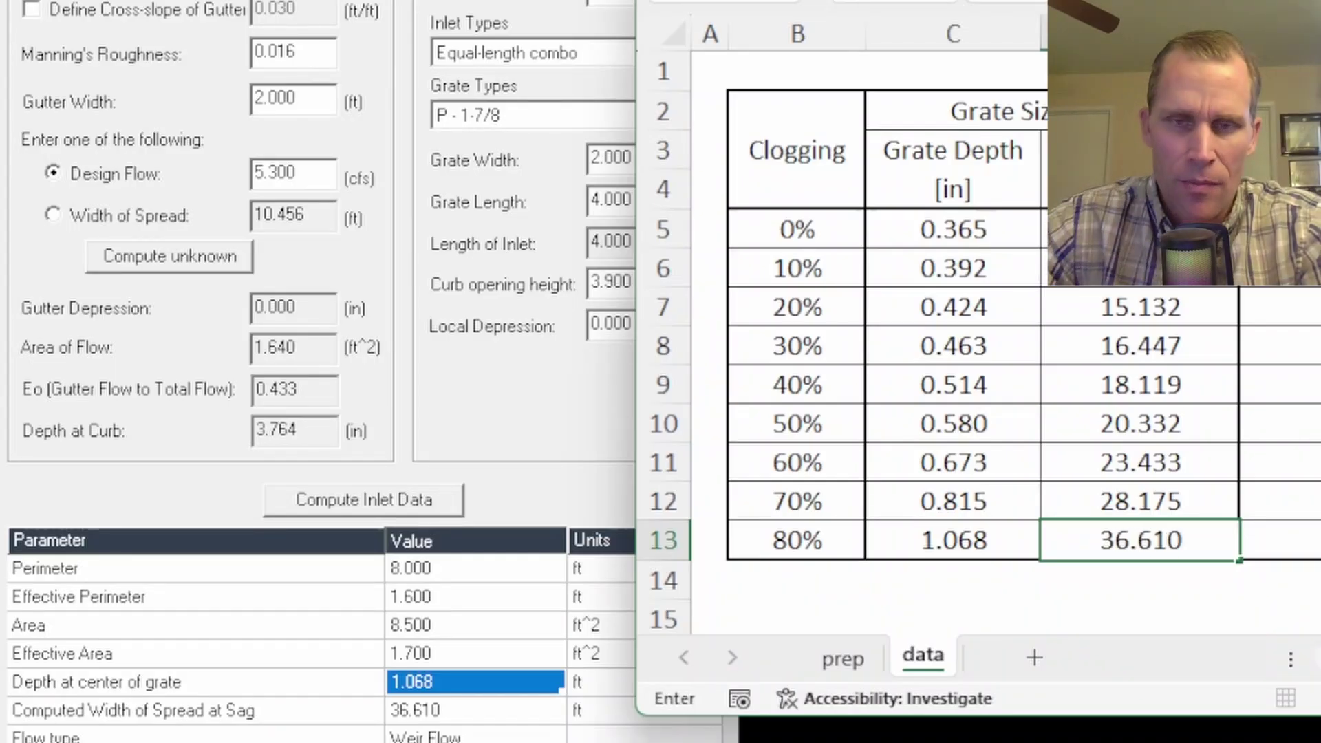
key(Tab)
Review the clogging percentages, grate depths and spread widths for the 2' x 4' grate, and compare its section with the 2' x 8' grate section
drag(921, 229, 1072, 524)
click(761, 109)
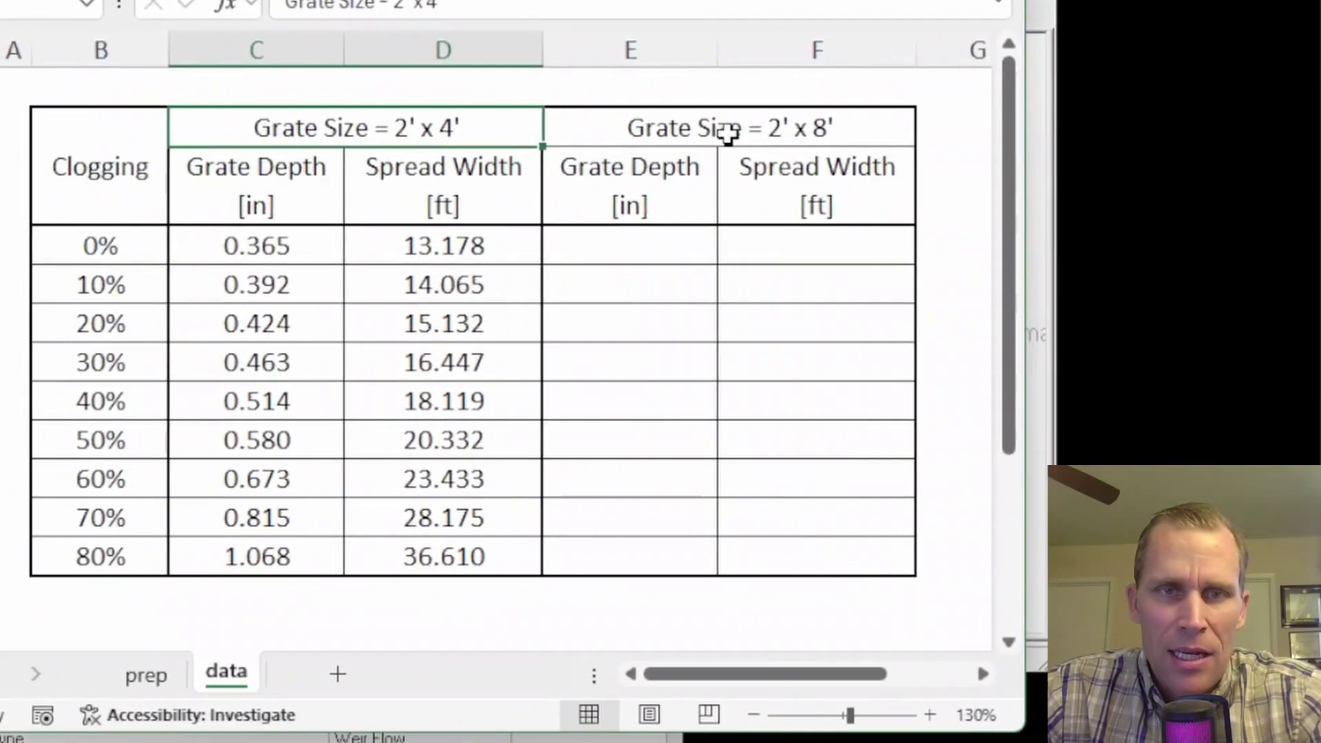
click(657, 156)
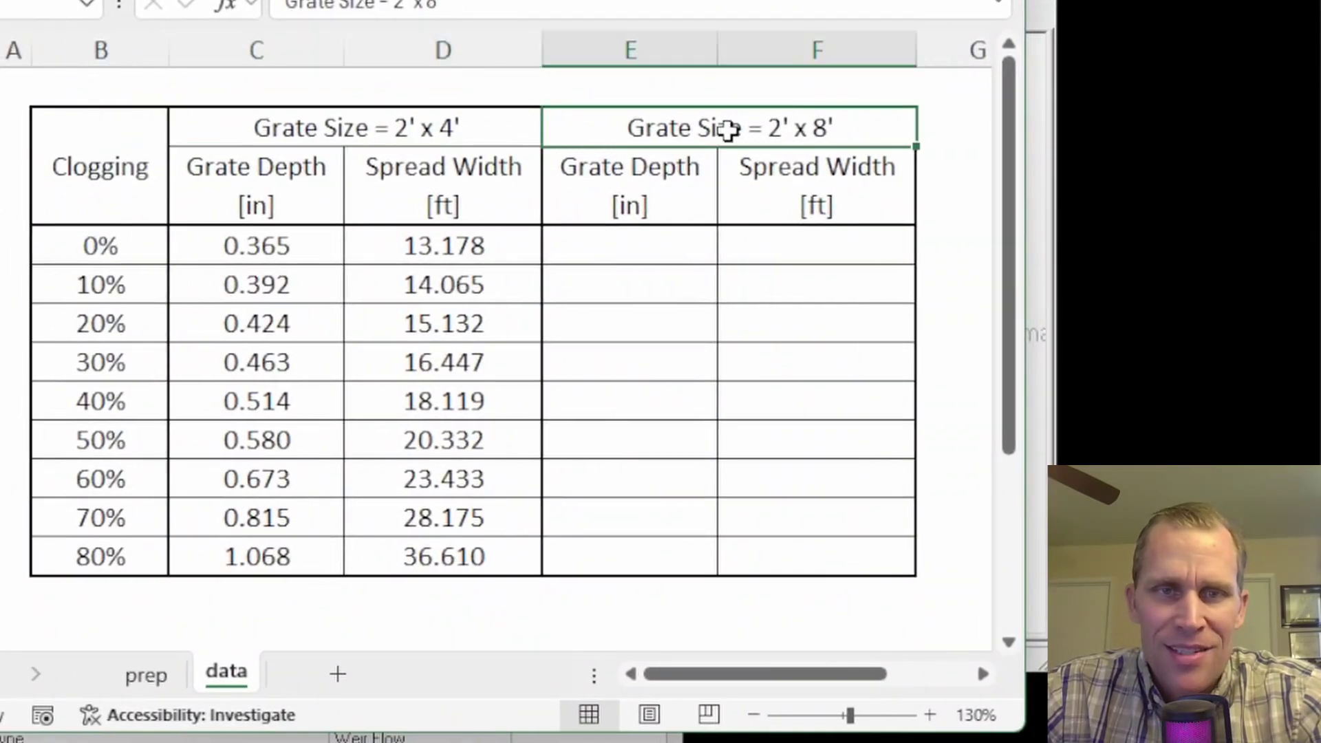
click(273, 130)
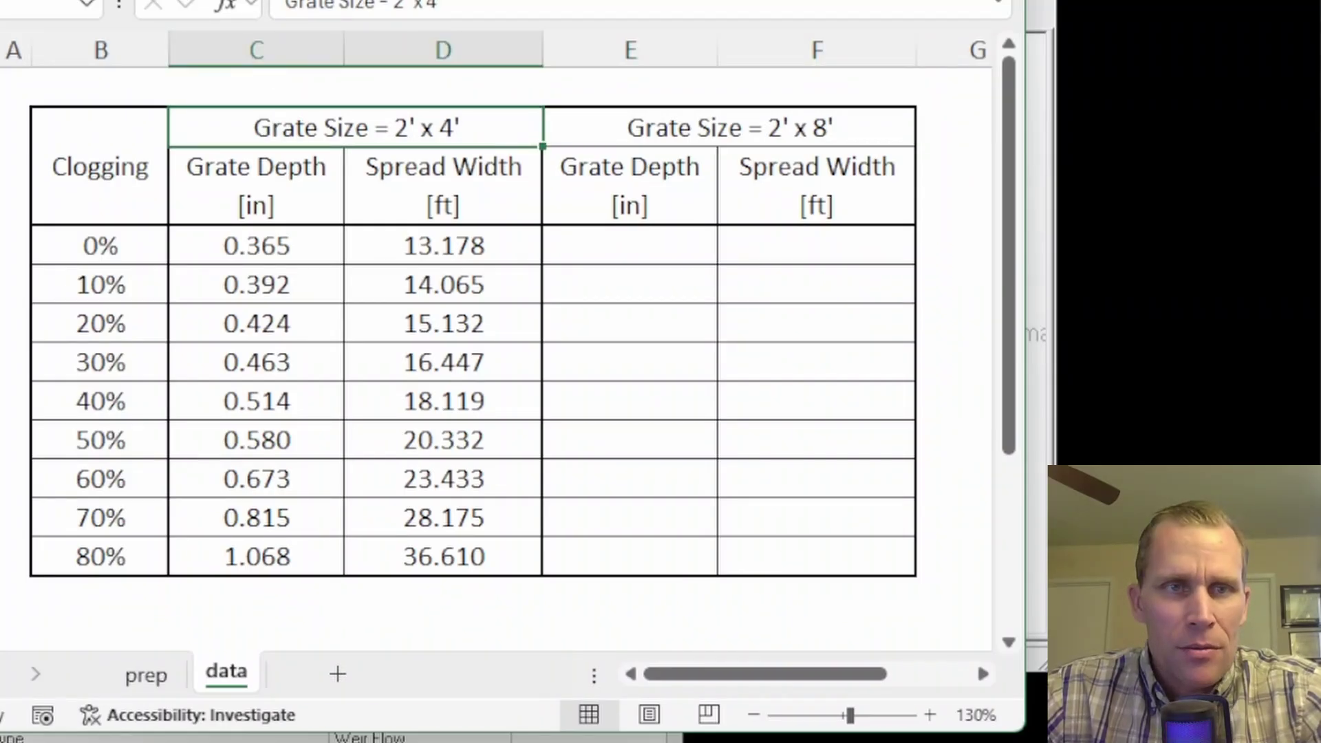
drag(113, 242, 121, 559)
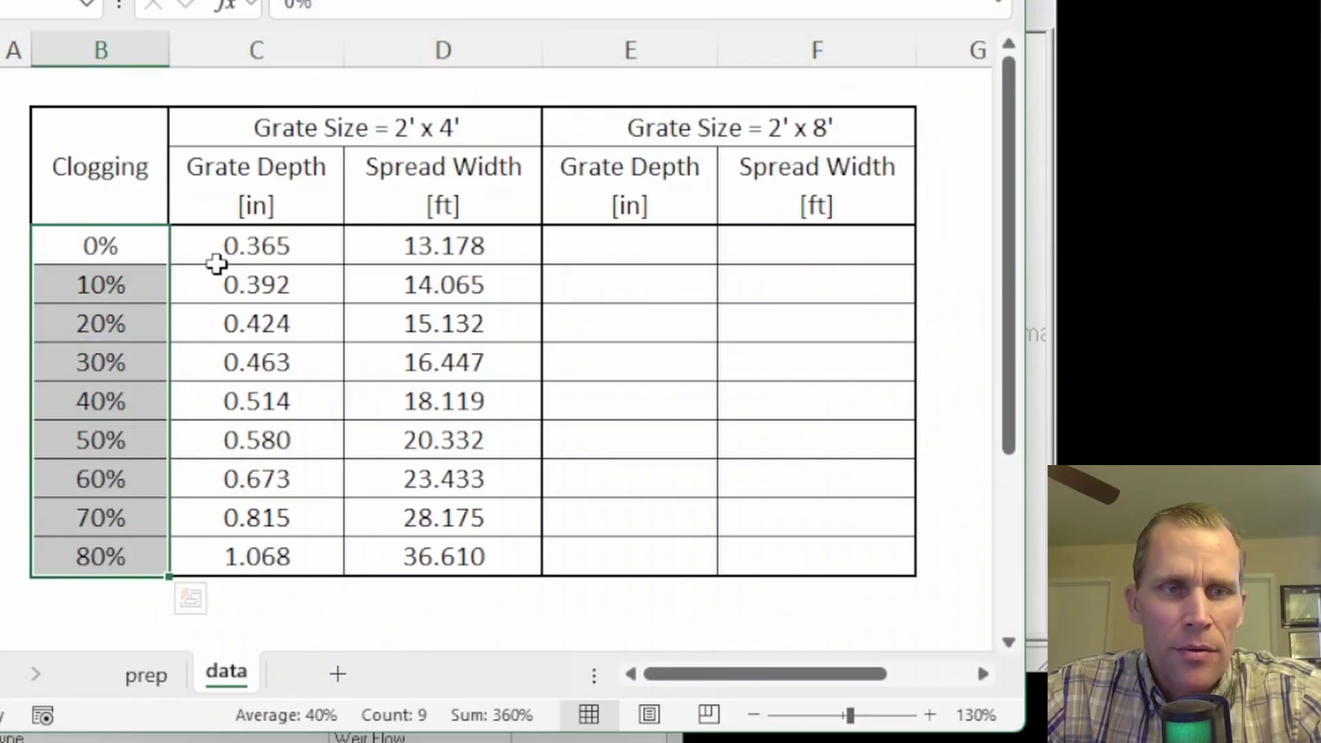
drag(213, 259, 222, 559)
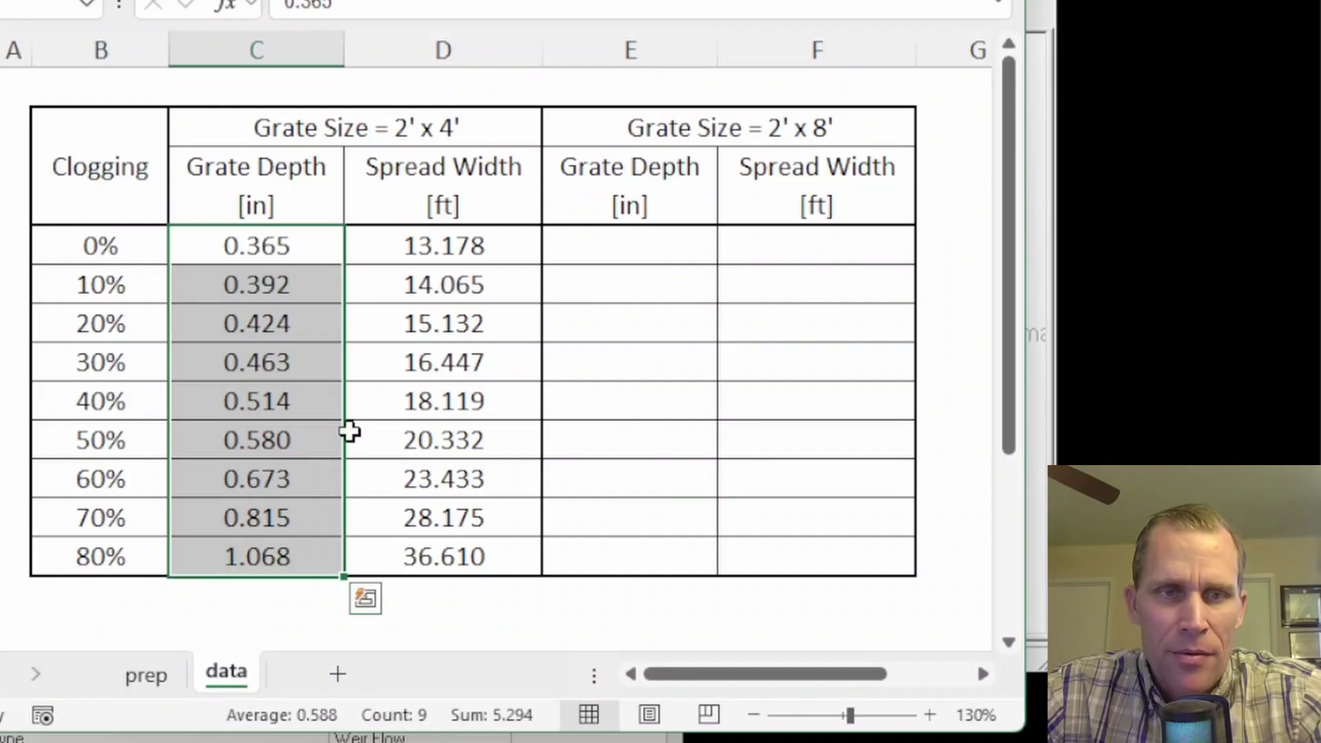
drag(411, 251, 420, 566)
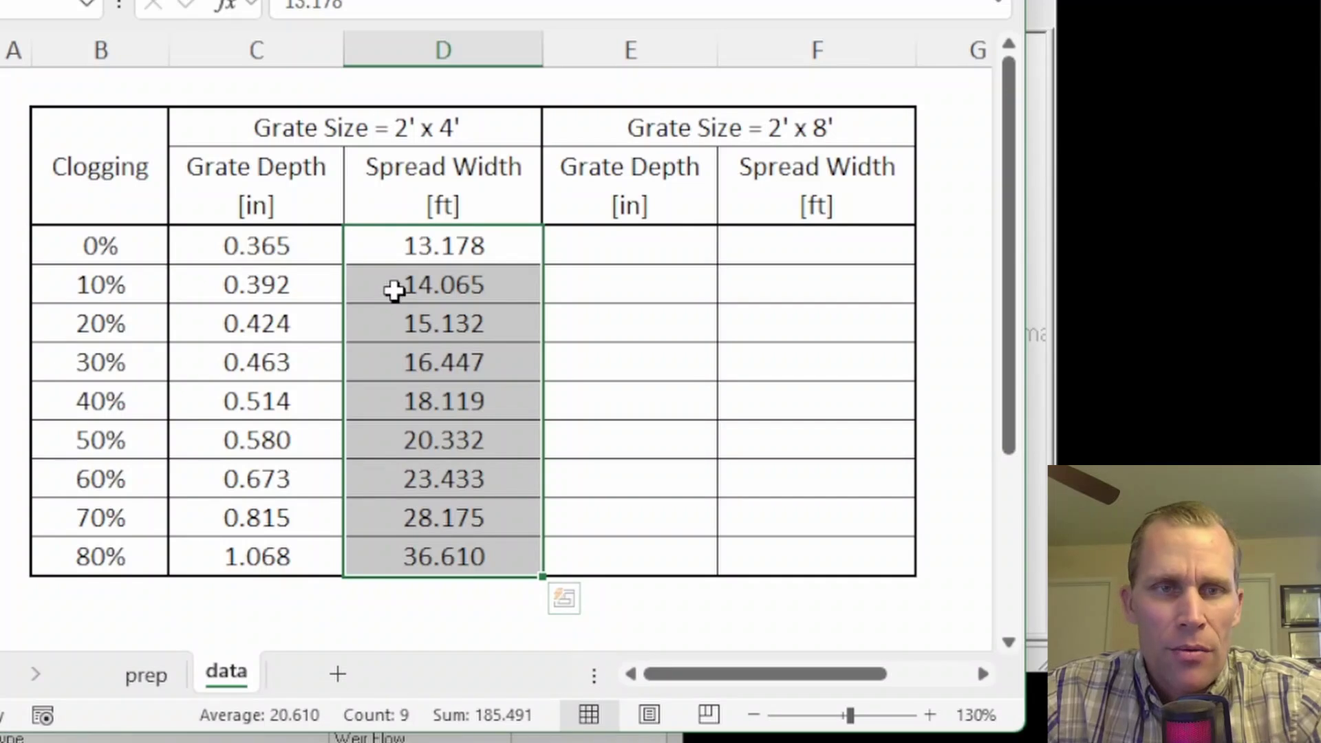
drag(110, 295, 130, 517)
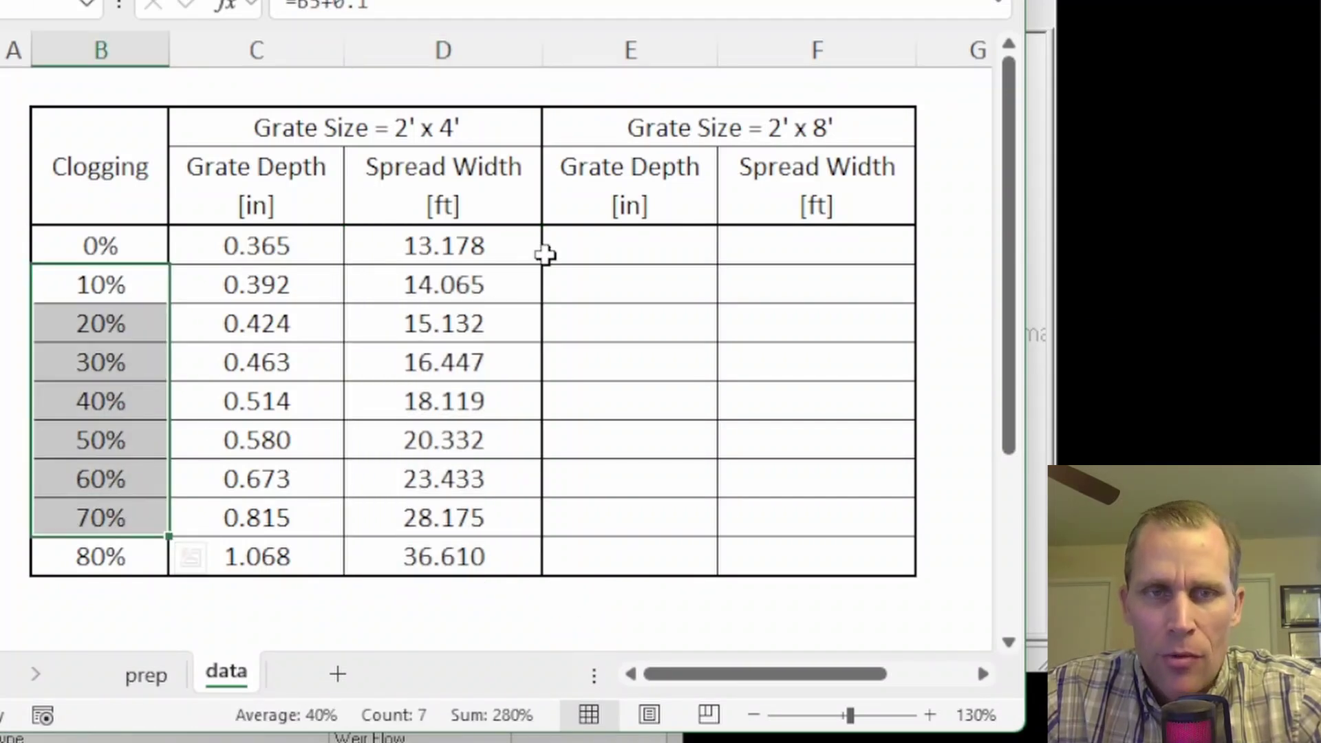
click(372, 122)
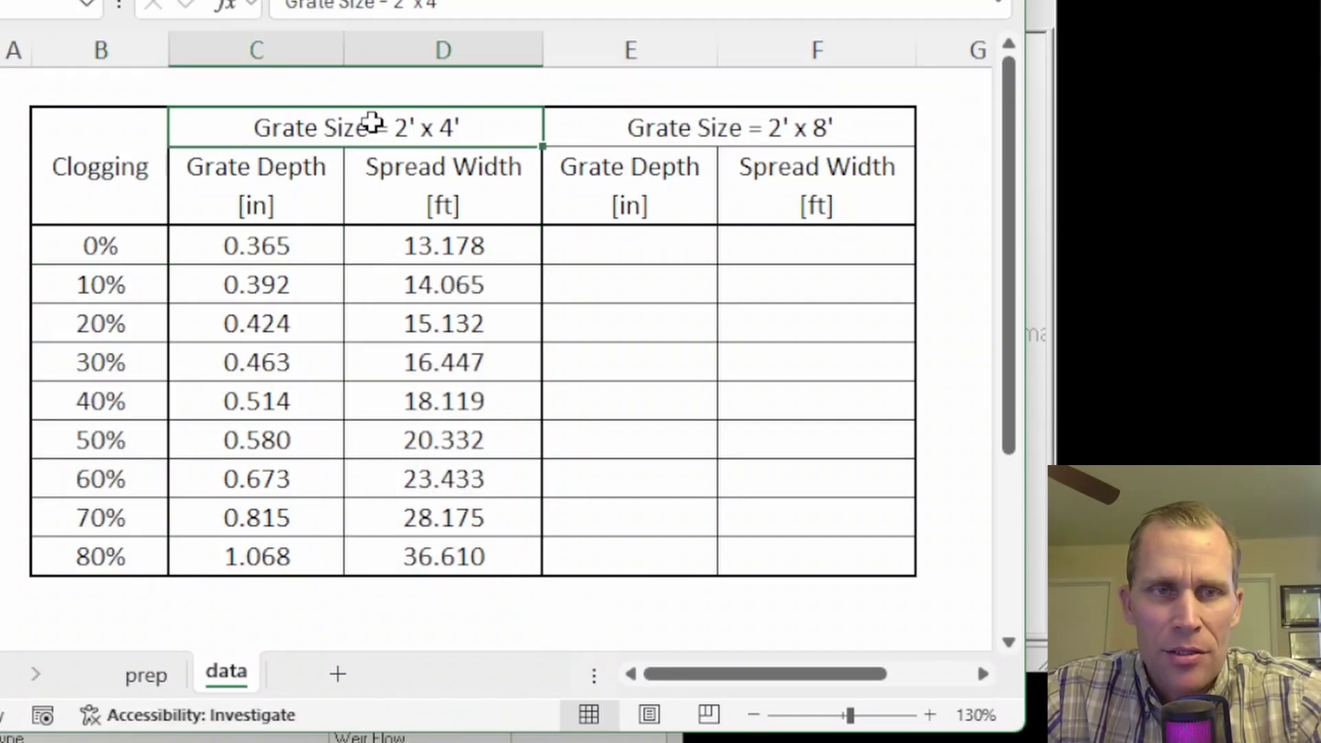
click(699, 128)
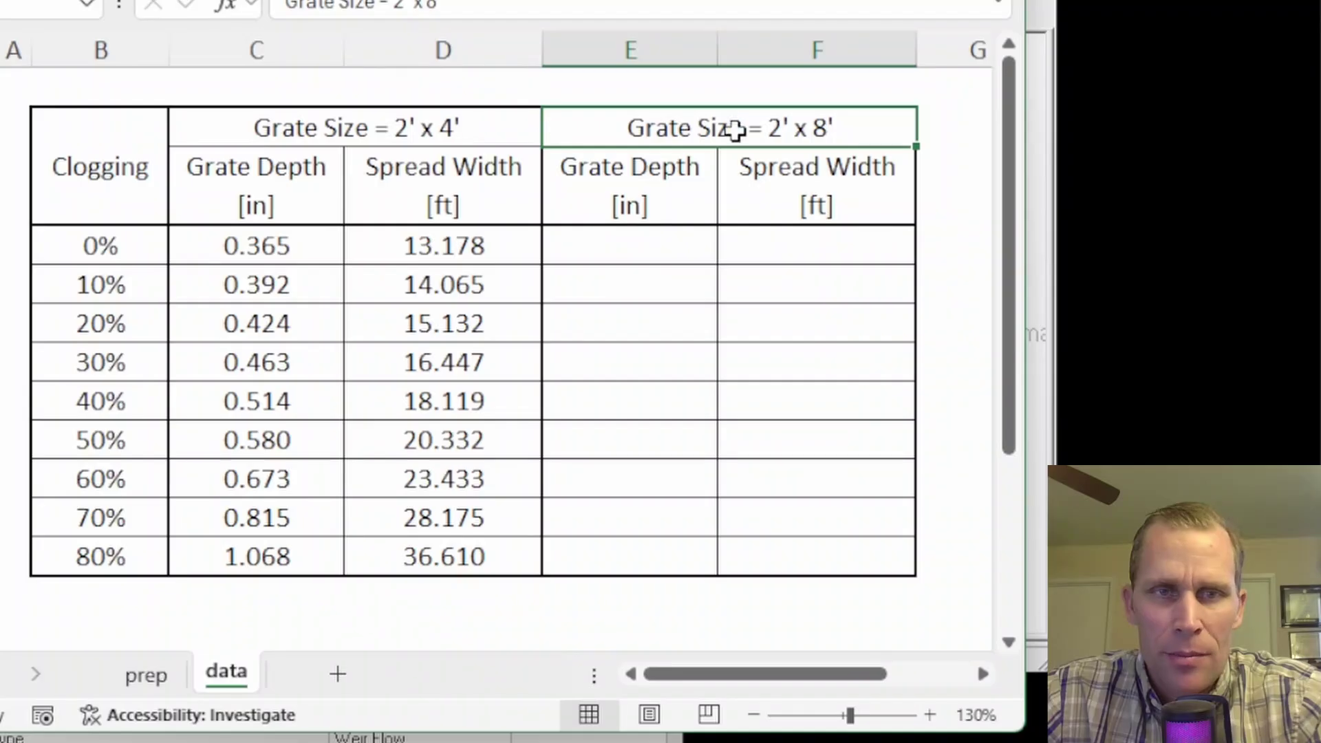
click(412, 127)
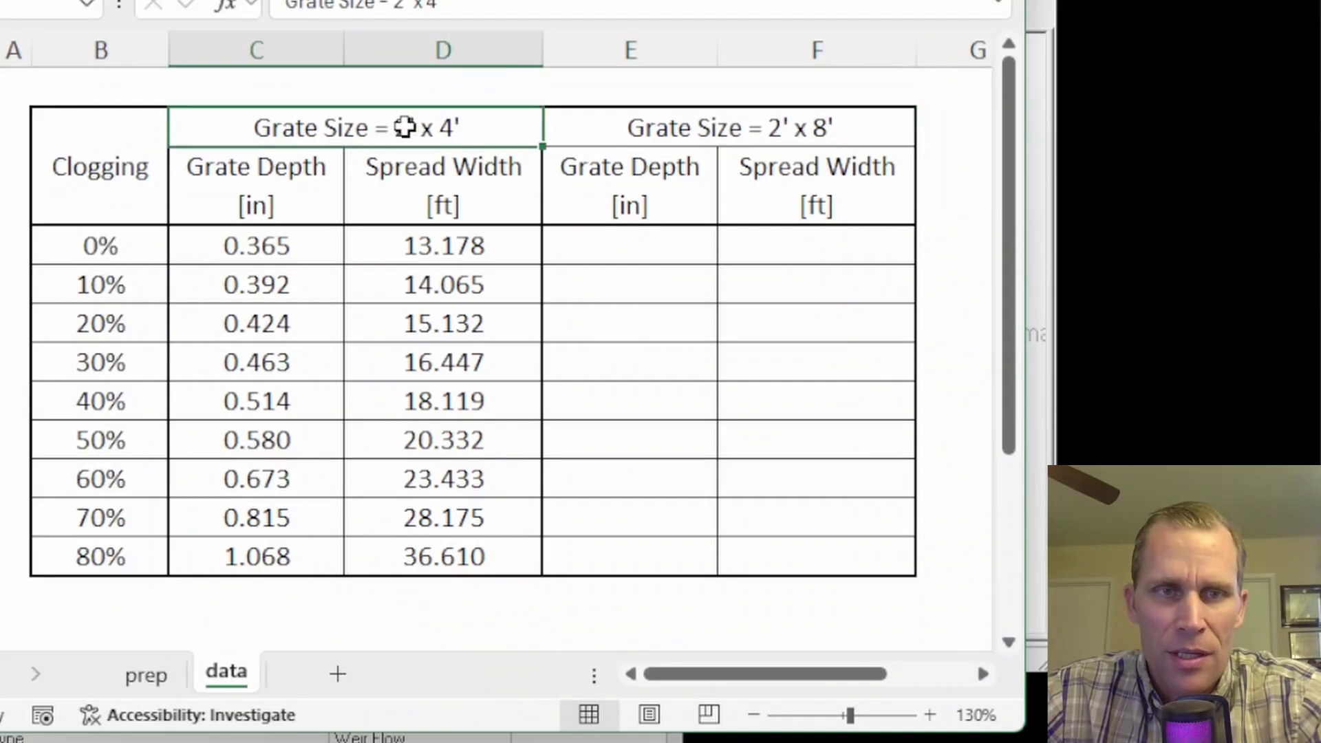
click(778, 126)
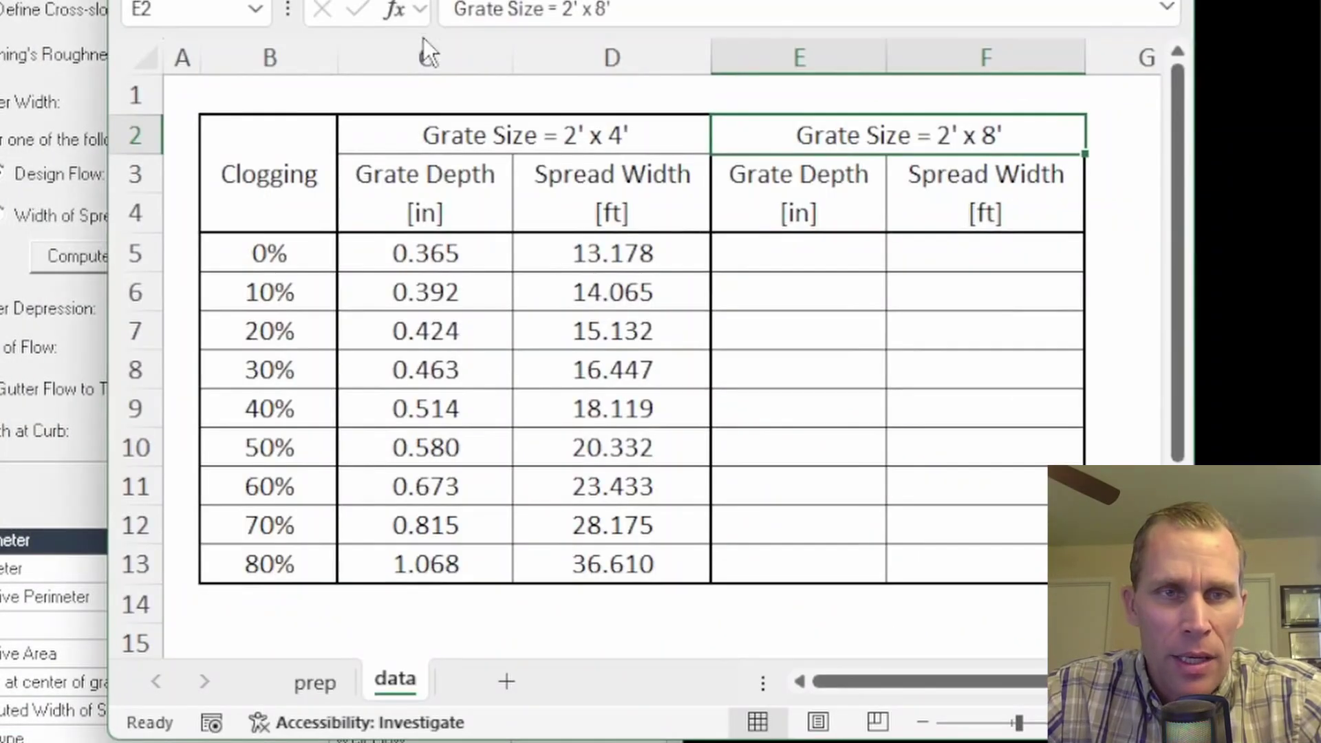
Hide columns C and D, which hold the 2' x 4' grate results
drag(423, 38, 592, 55)
right_click(592, 59)
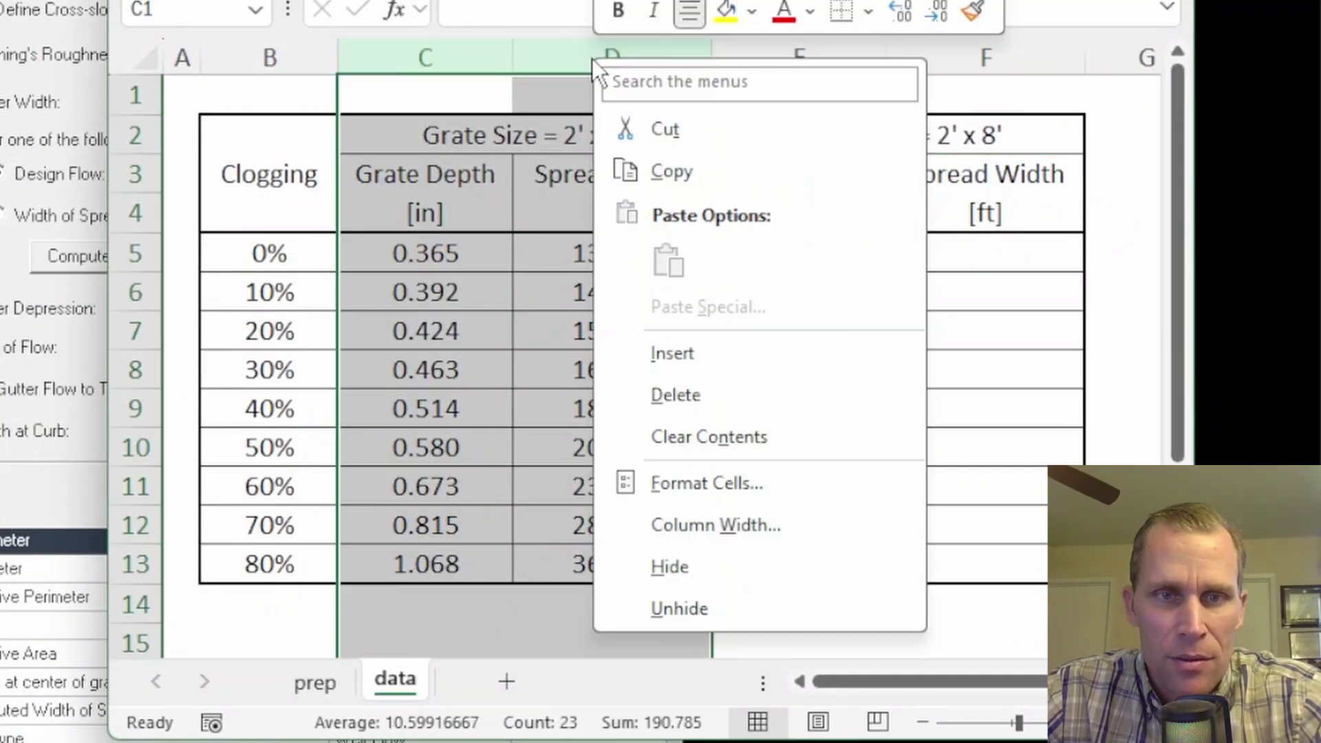
click(681, 566)
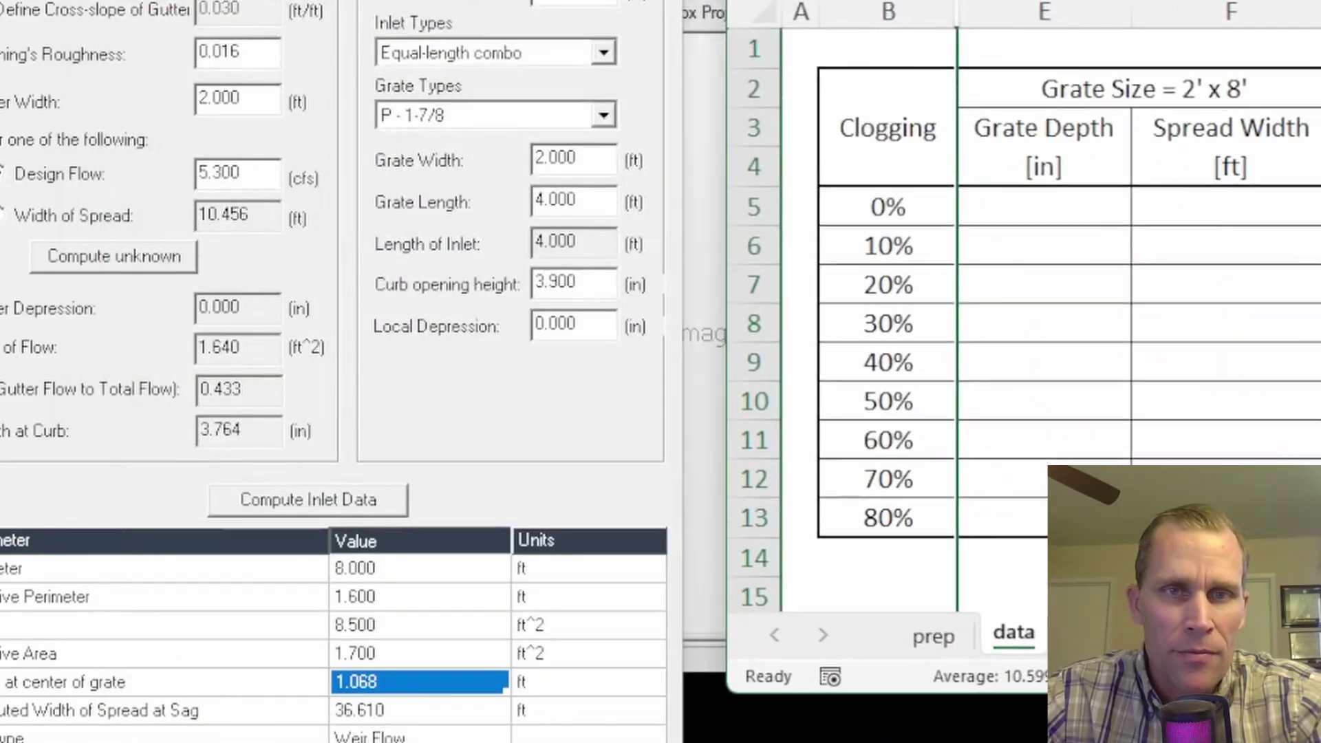
Return to the Curb and Gutter Analysis and set the grate length to 8 ft
click(569, 440)
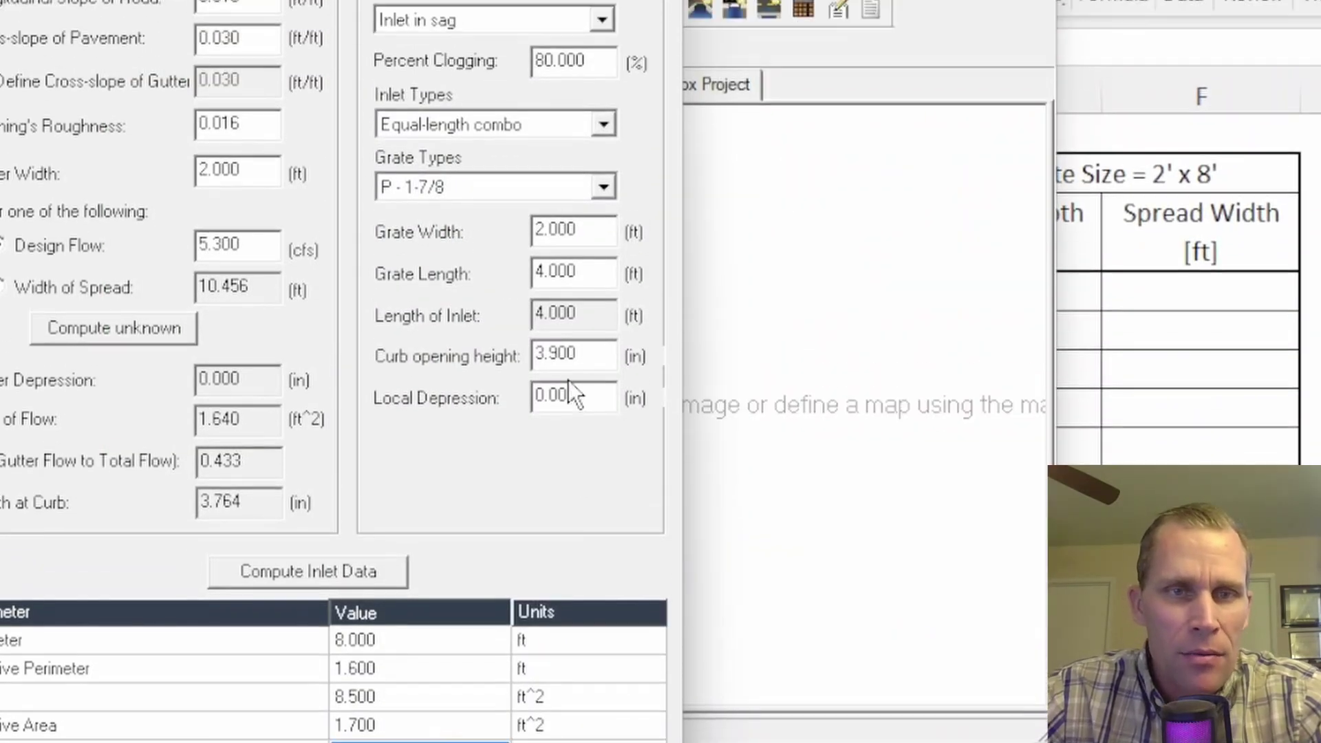
drag(599, 375, 495, 383)
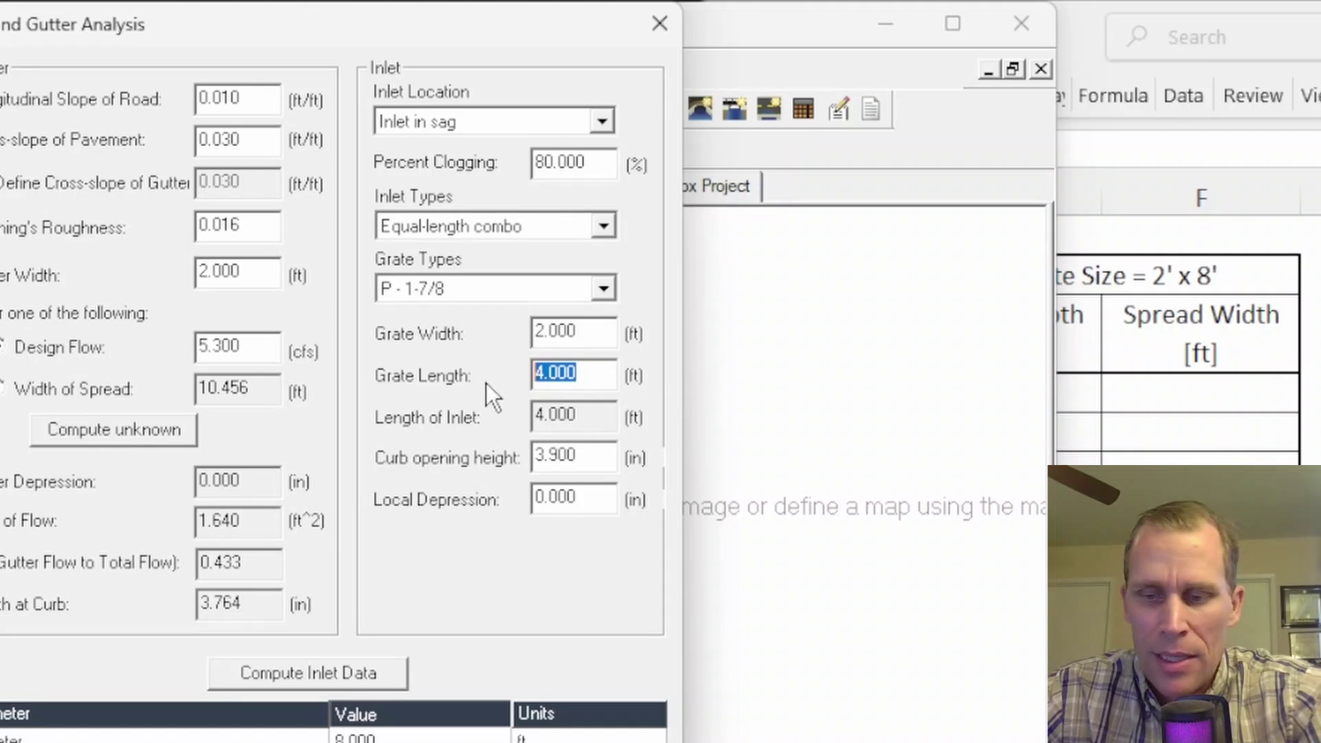
text(8)
key(Tab)
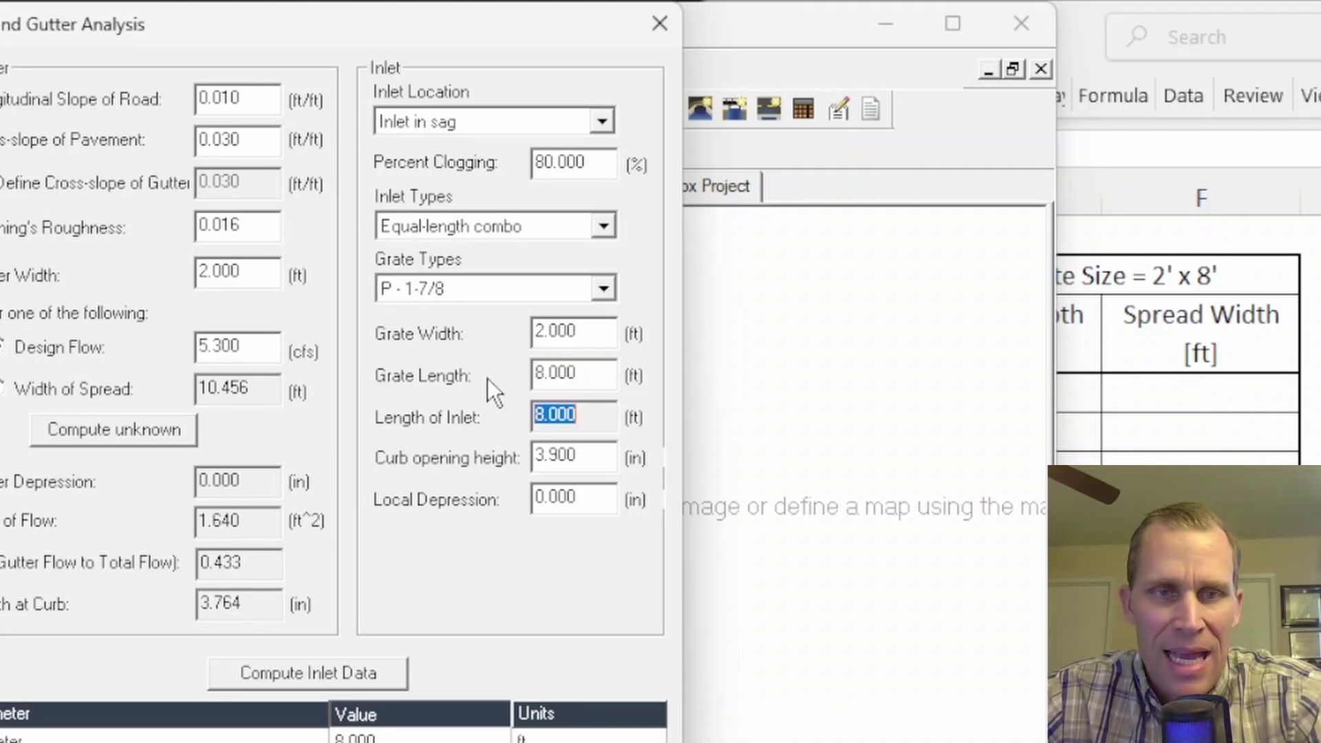
Set the percent clogging to 0%, compute the inlet data, and check the depth at center of grate
drag(615, 163, 411, 179)
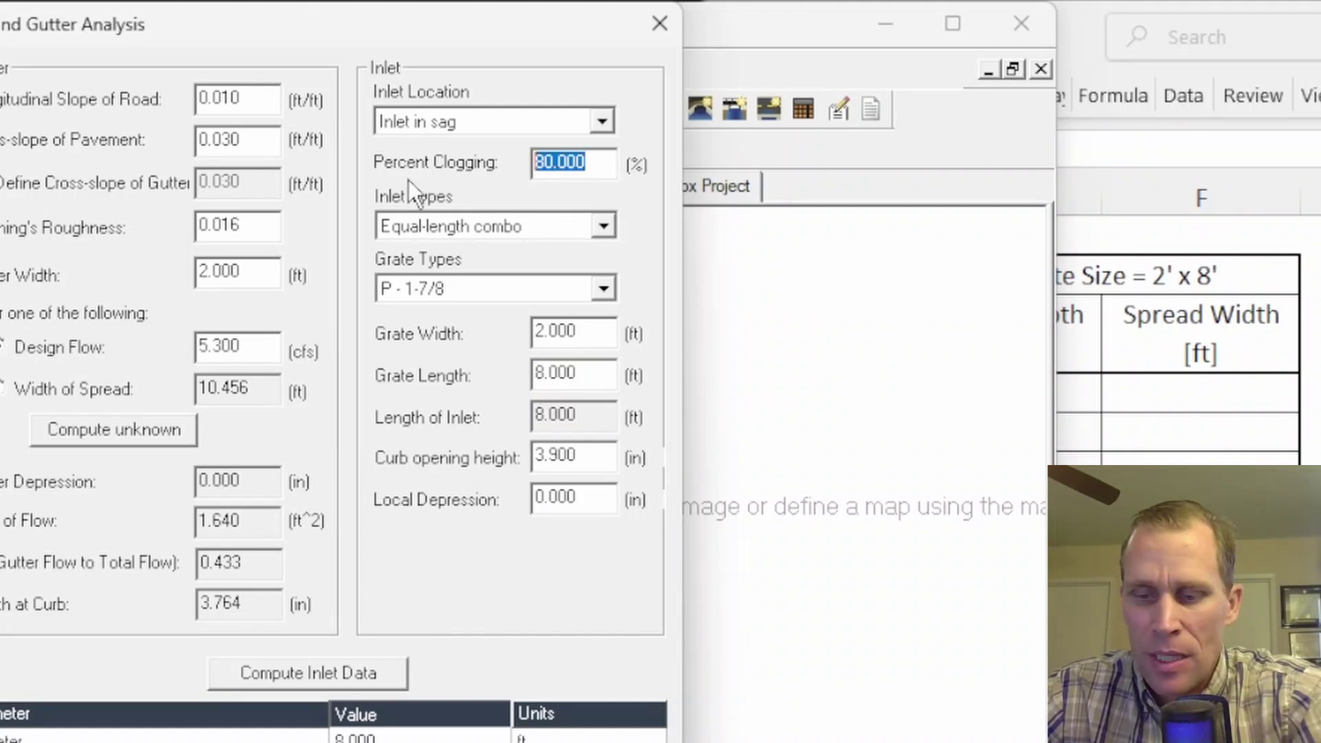
text(0)
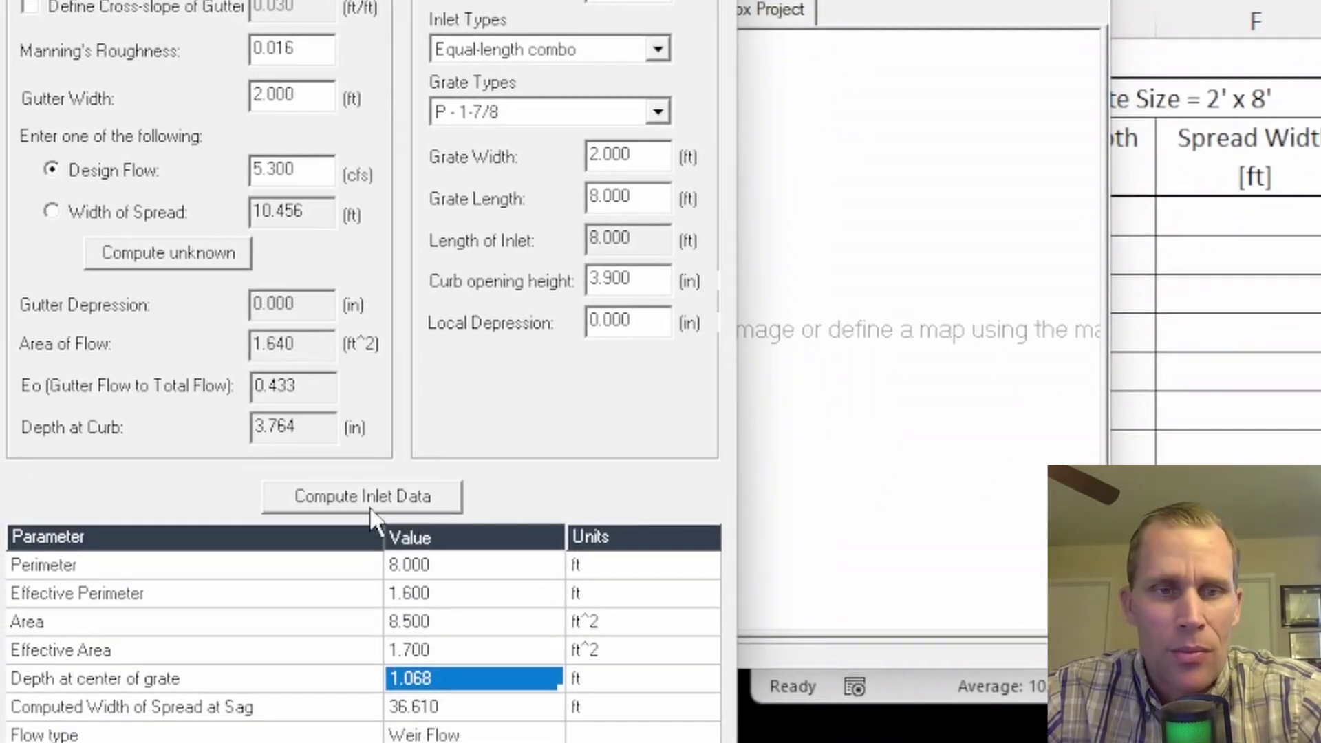
click(369, 492)
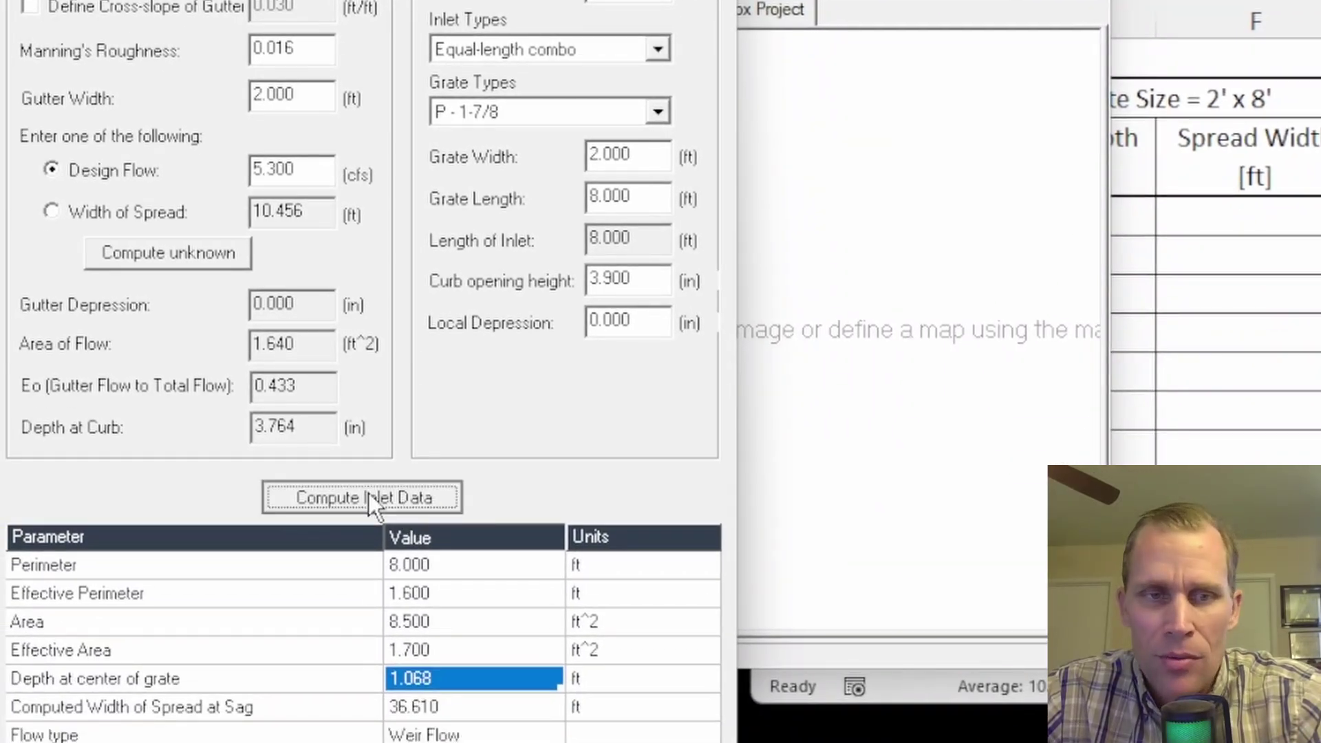
click(139, 678)
click(453, 681)
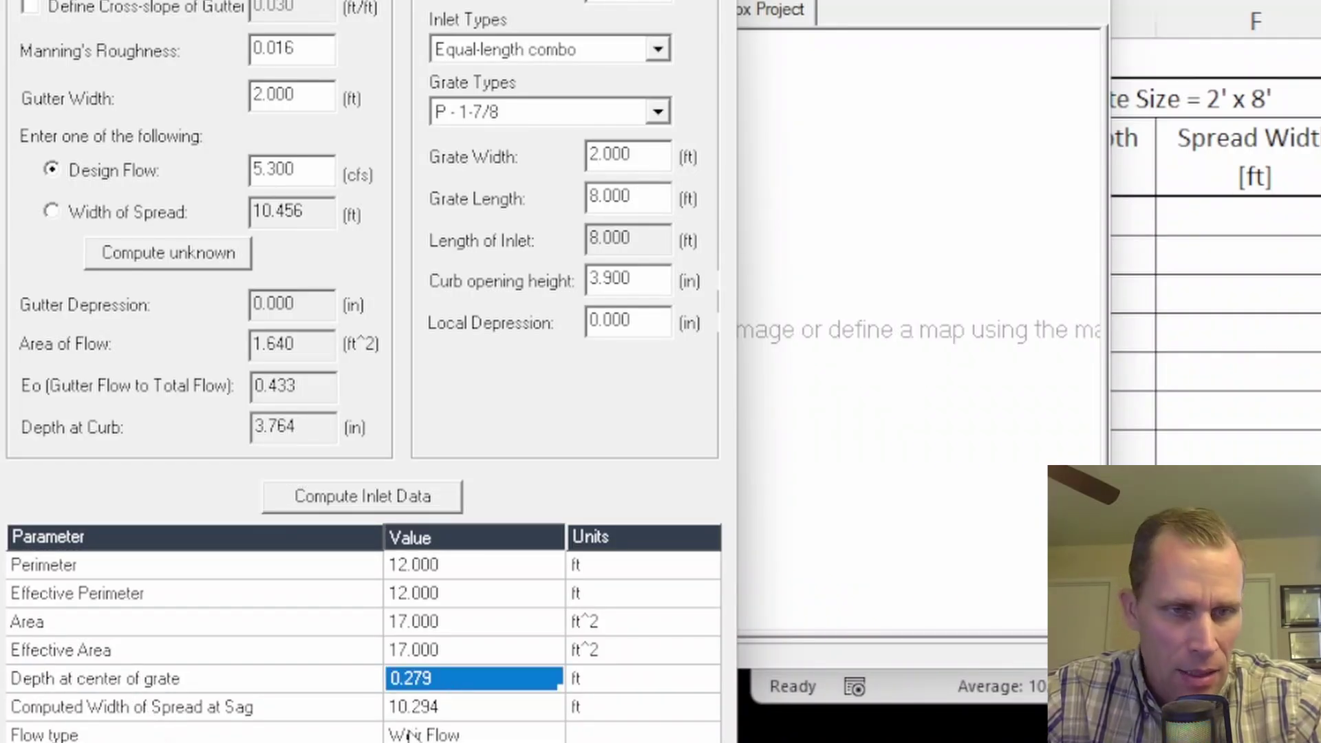
Check the computed width of spread at sag, and record grate depth 0.279 and spread width 10.294 in the 0% clogging row
click(145, 710)
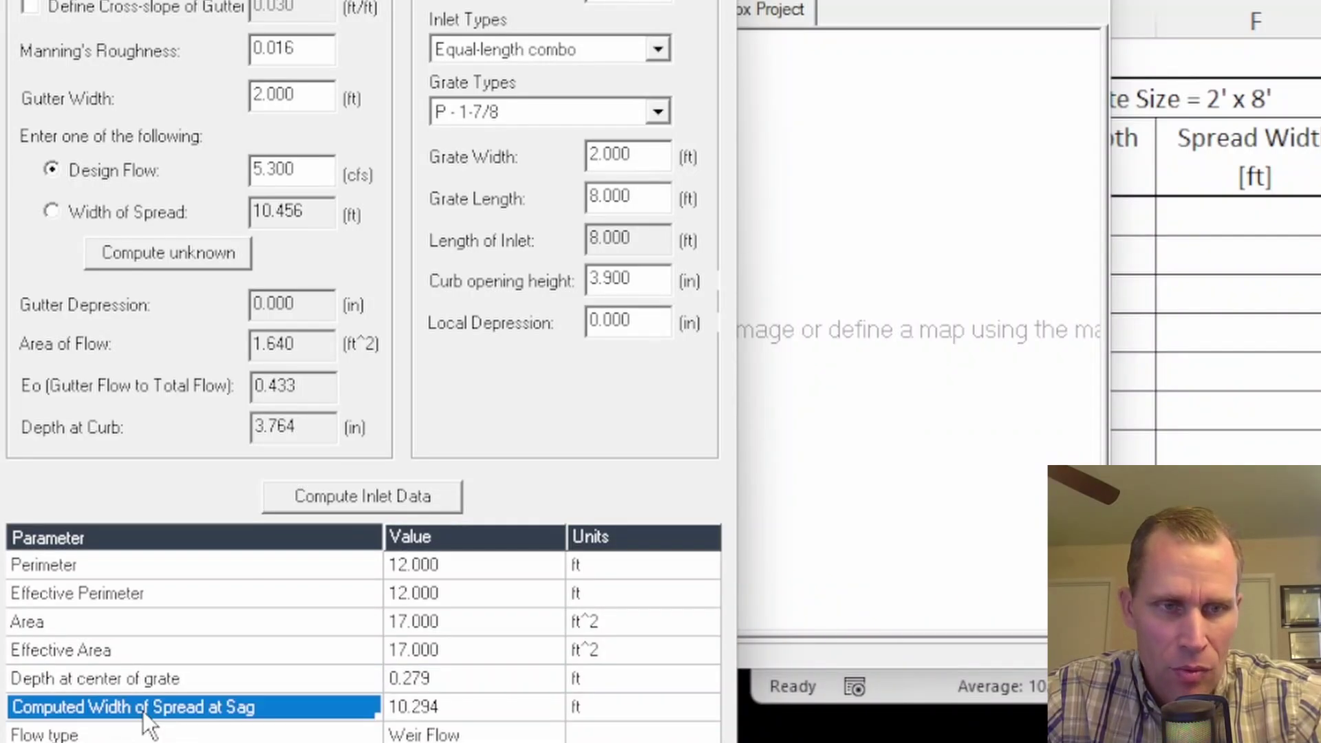
click(449, 709)
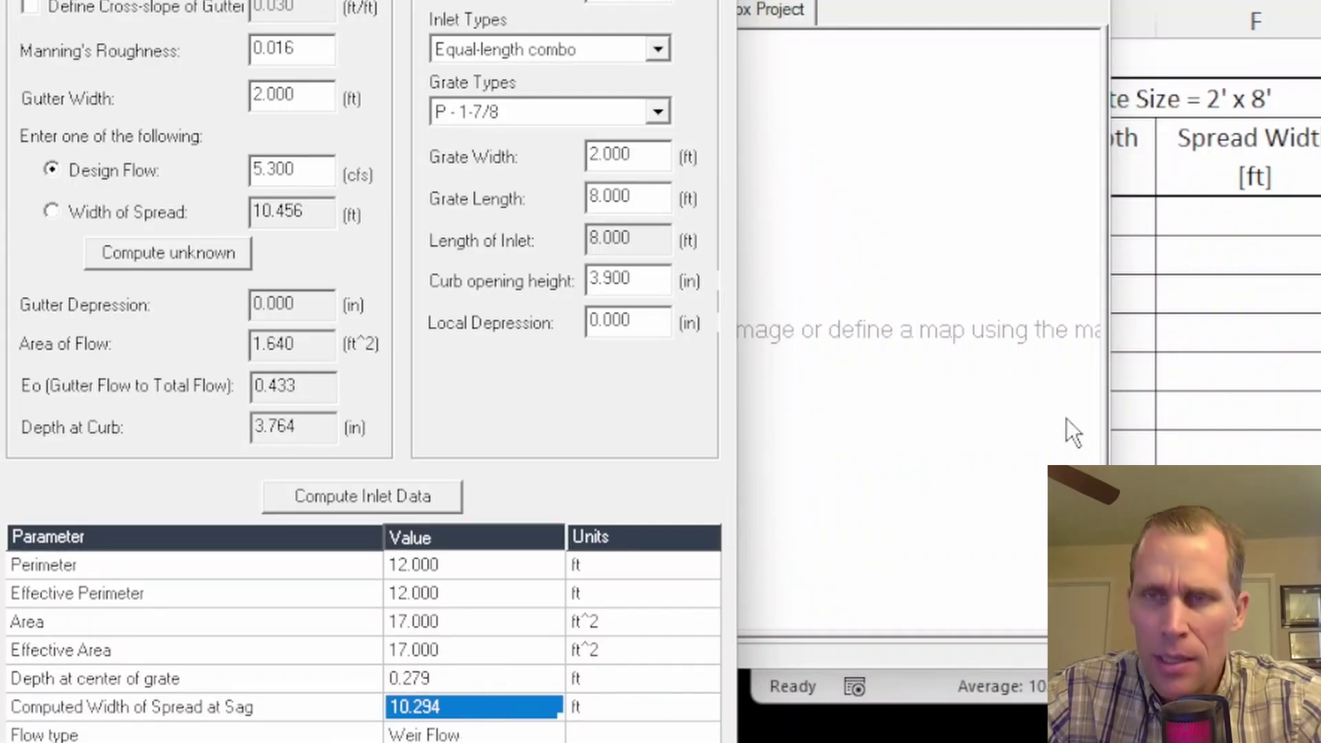
click(1129, 239)
click(1083, 240)
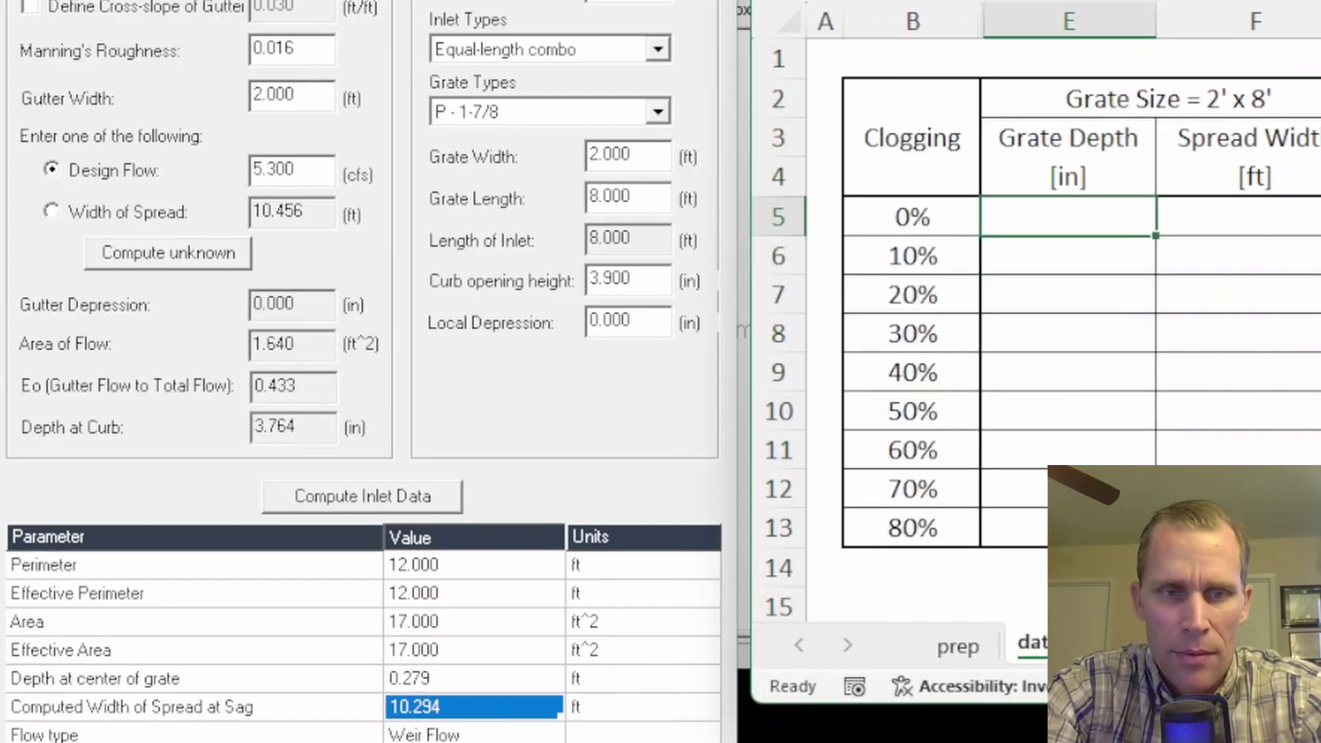
text(.279)
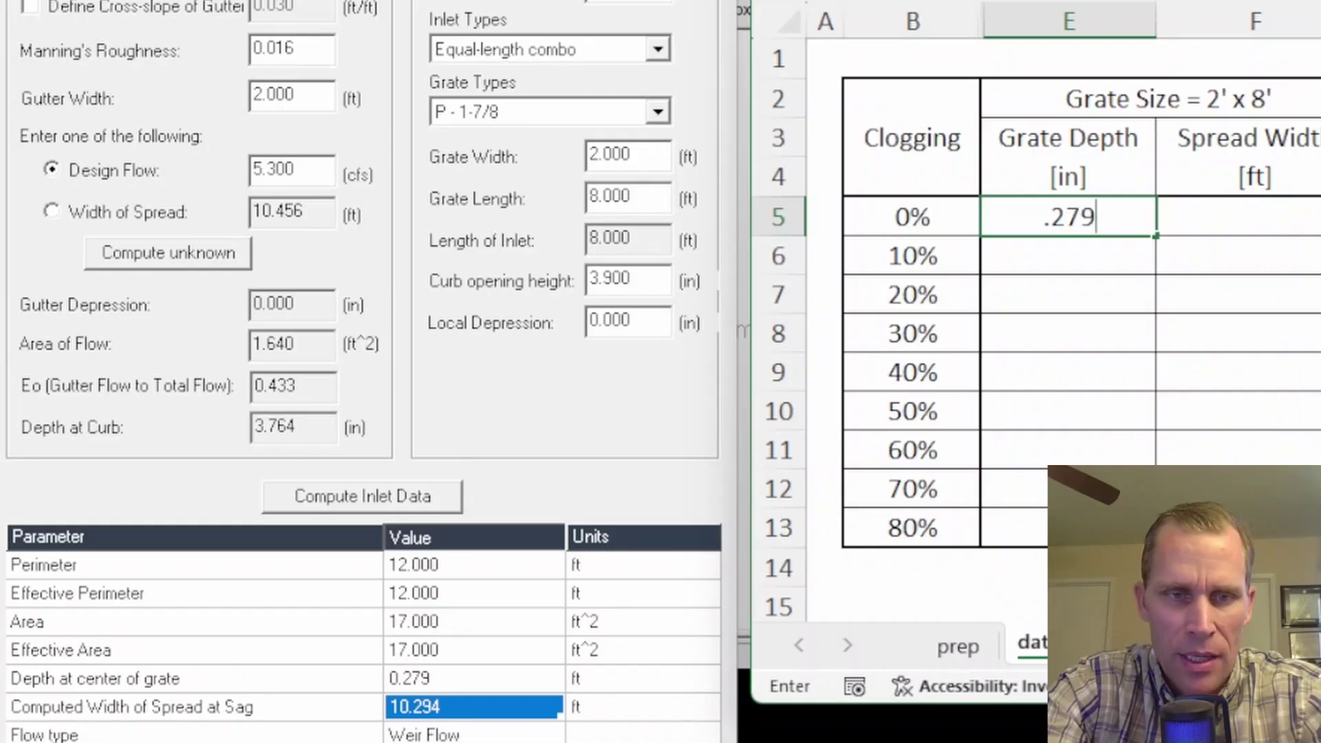
key(Tab)
text(10.294)
key(Return)
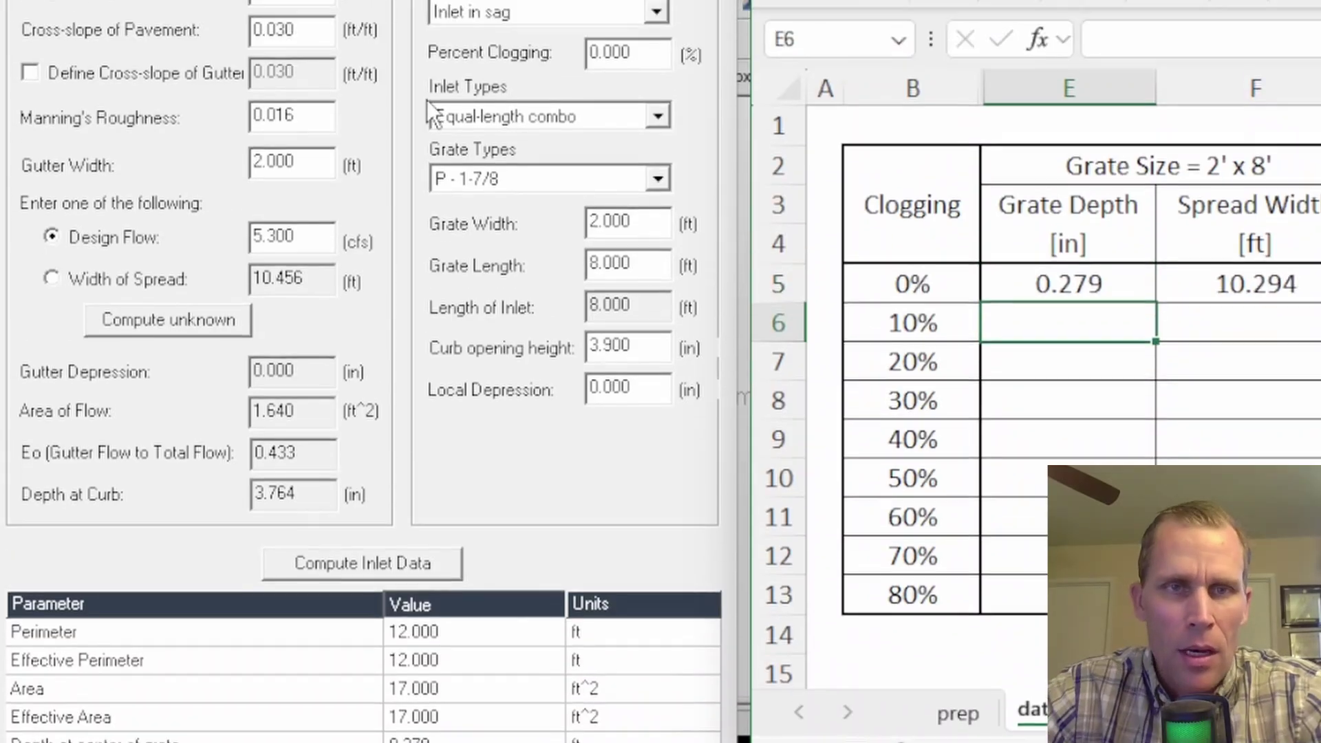
Set the percent clogging to 10%, compute the inlet data, and check the depth at center of grate
click(527, 77)
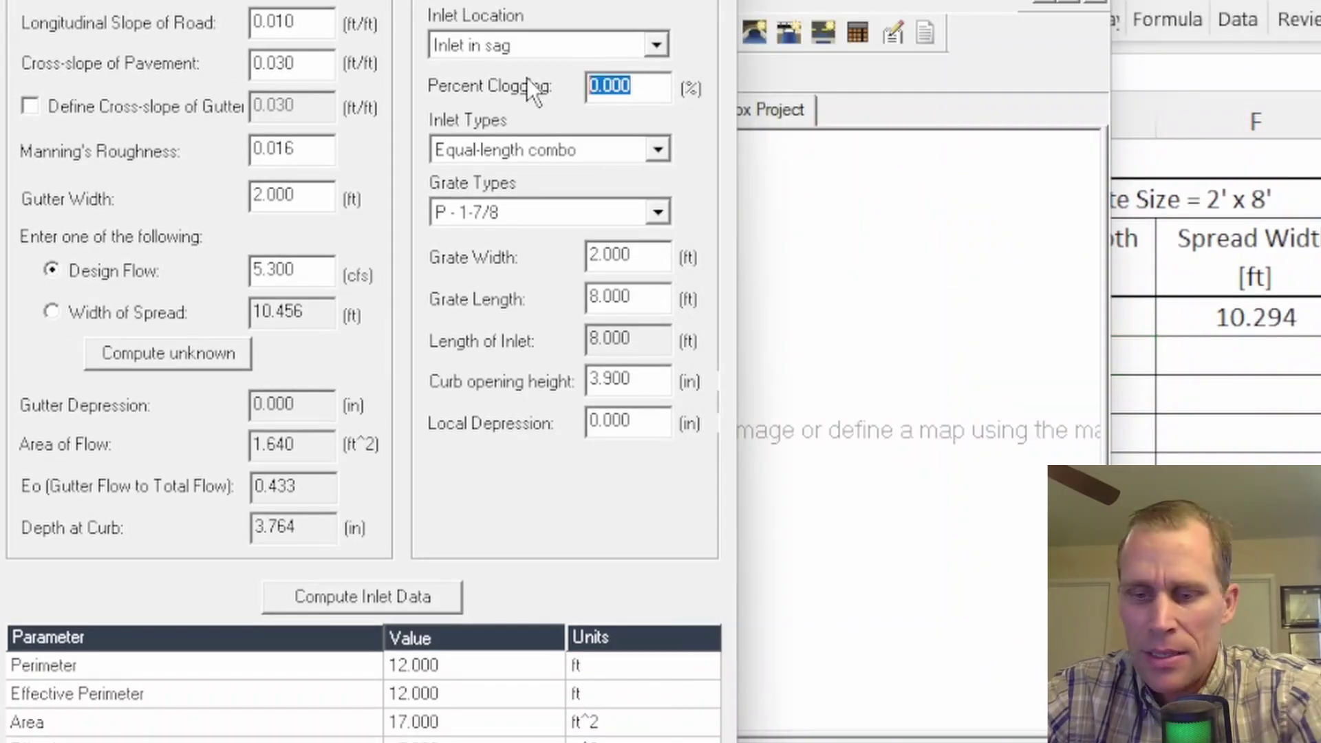
text(10)
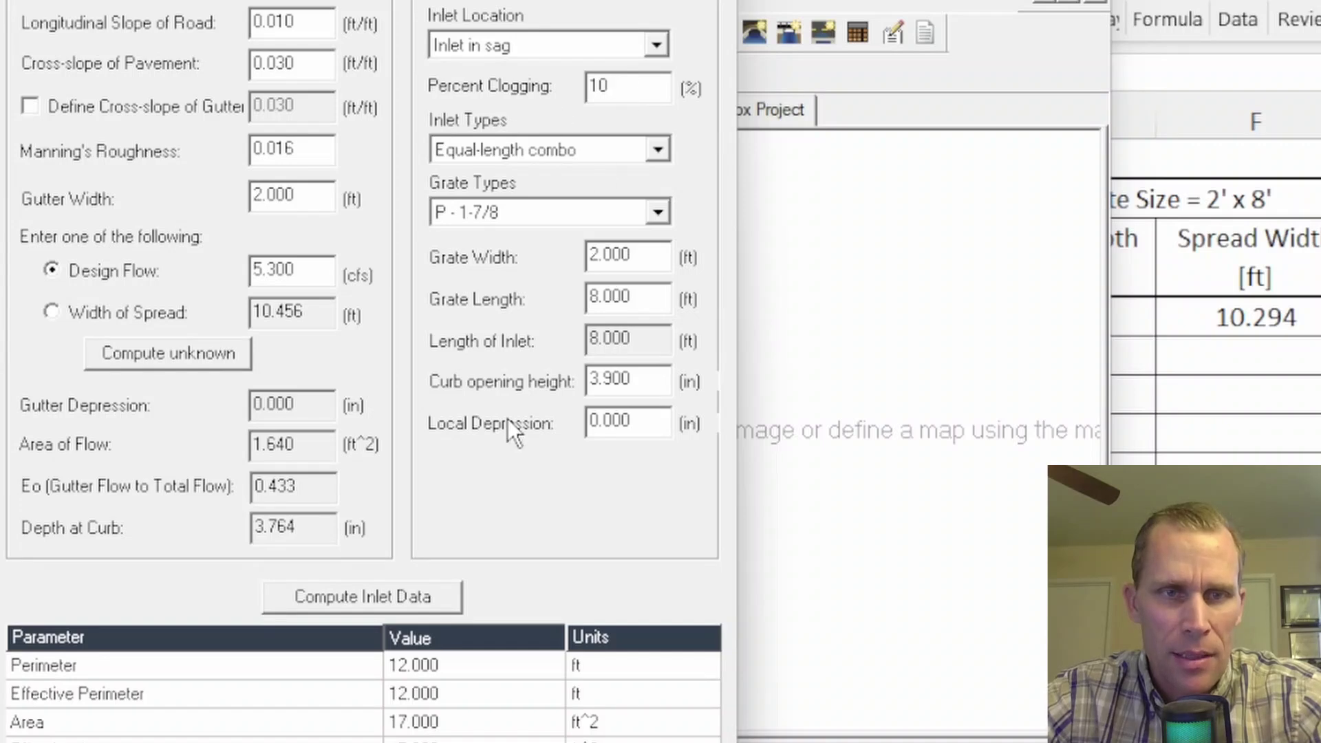
click(376, 590)
click(452, 669)
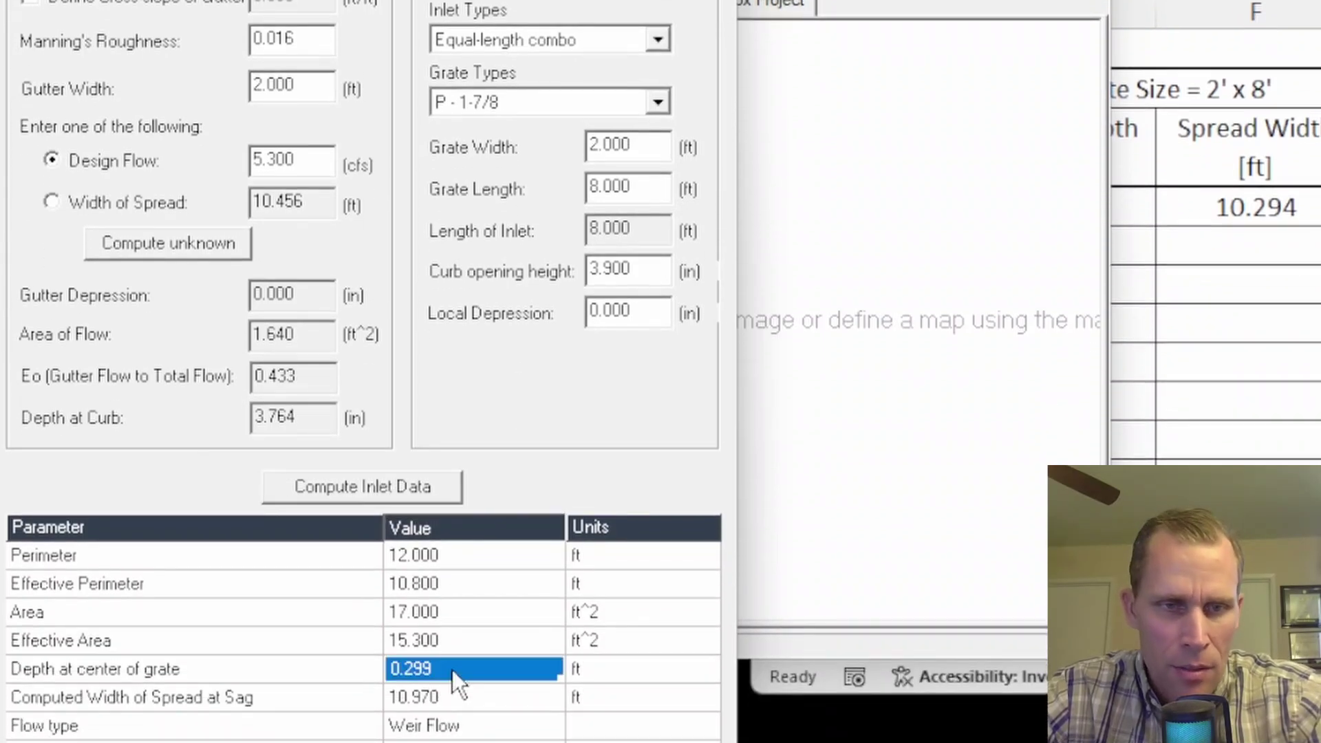
Record grate depth 0.299 and spread width 10.970 in the 10% clogging row of the Excel table
key(alt+Tab)
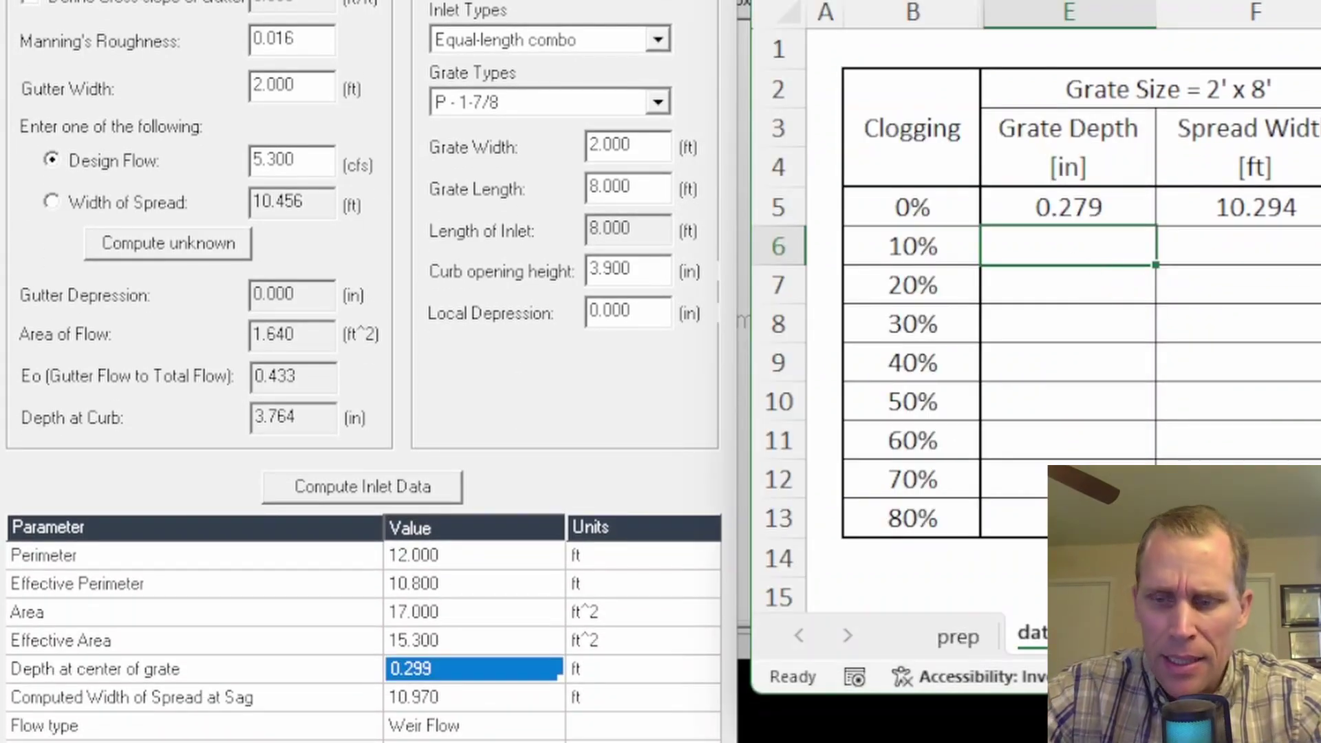
text(.299)
key(Tab)
text(10)
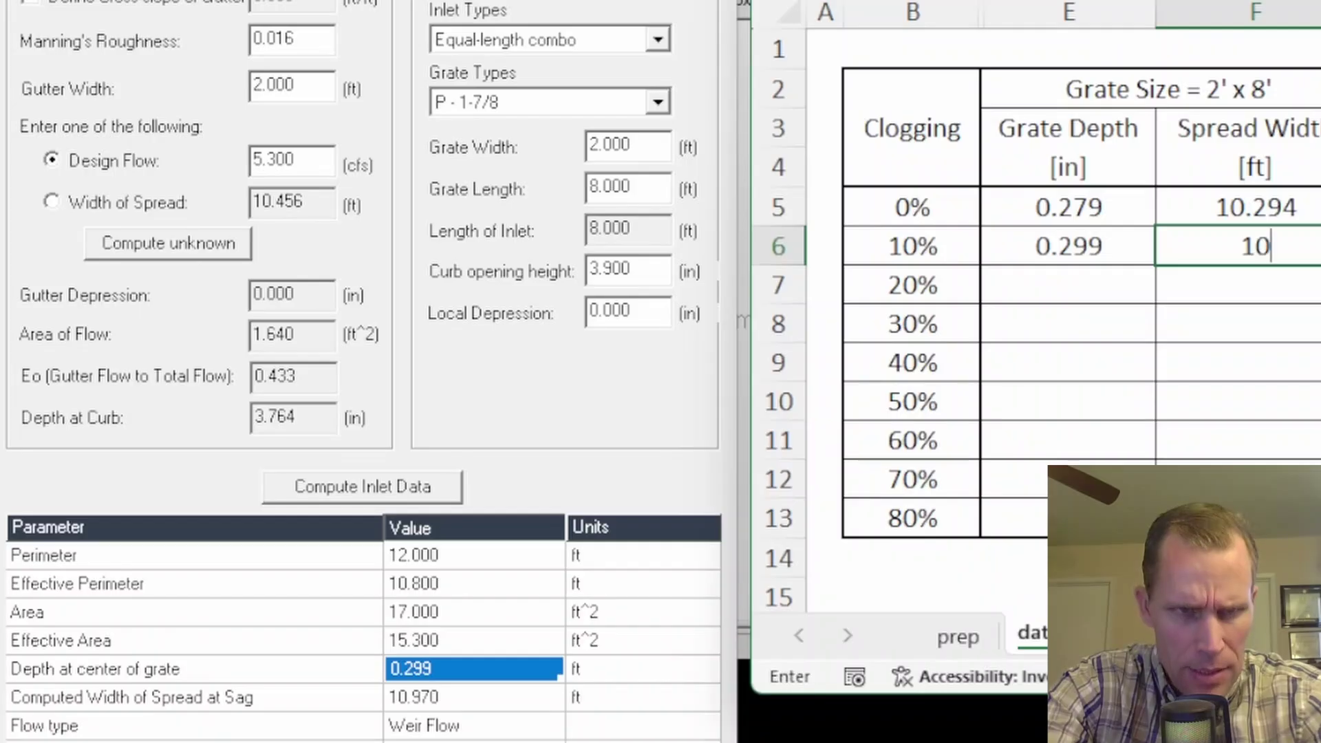
text(.970)
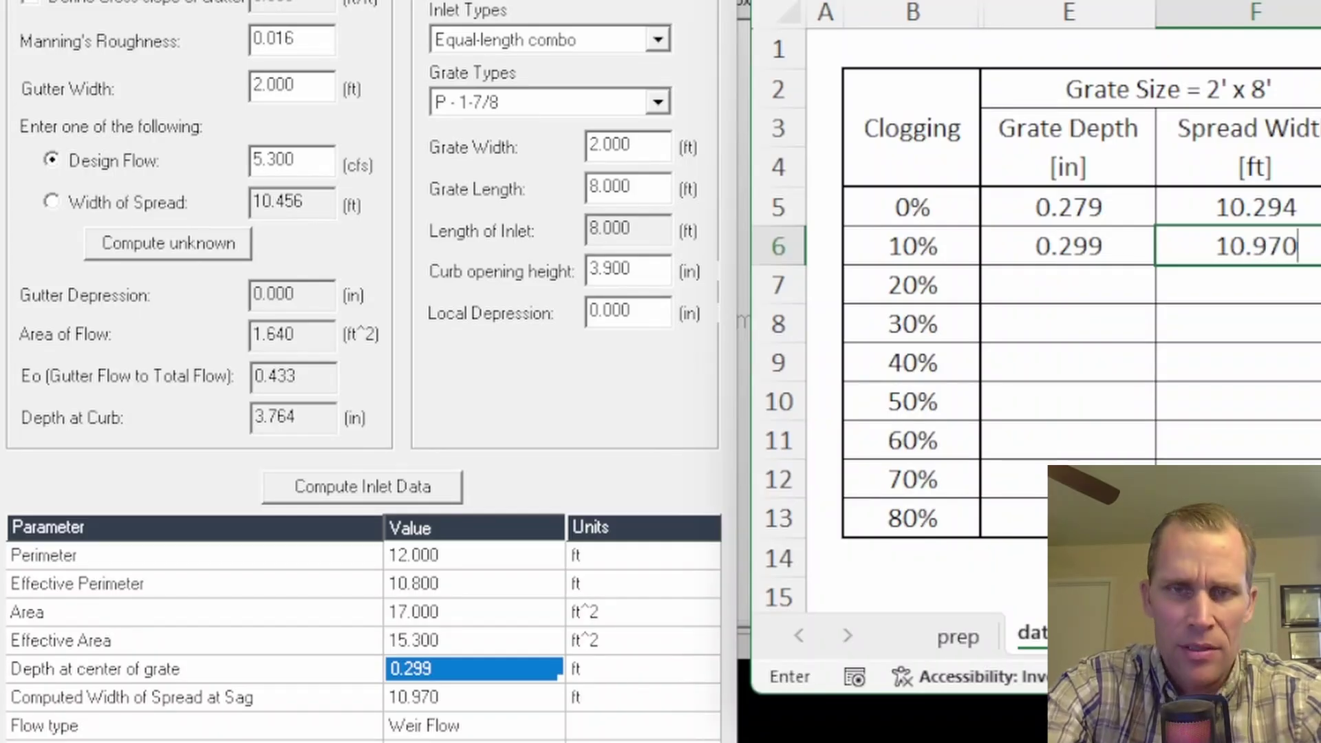
key(Return)
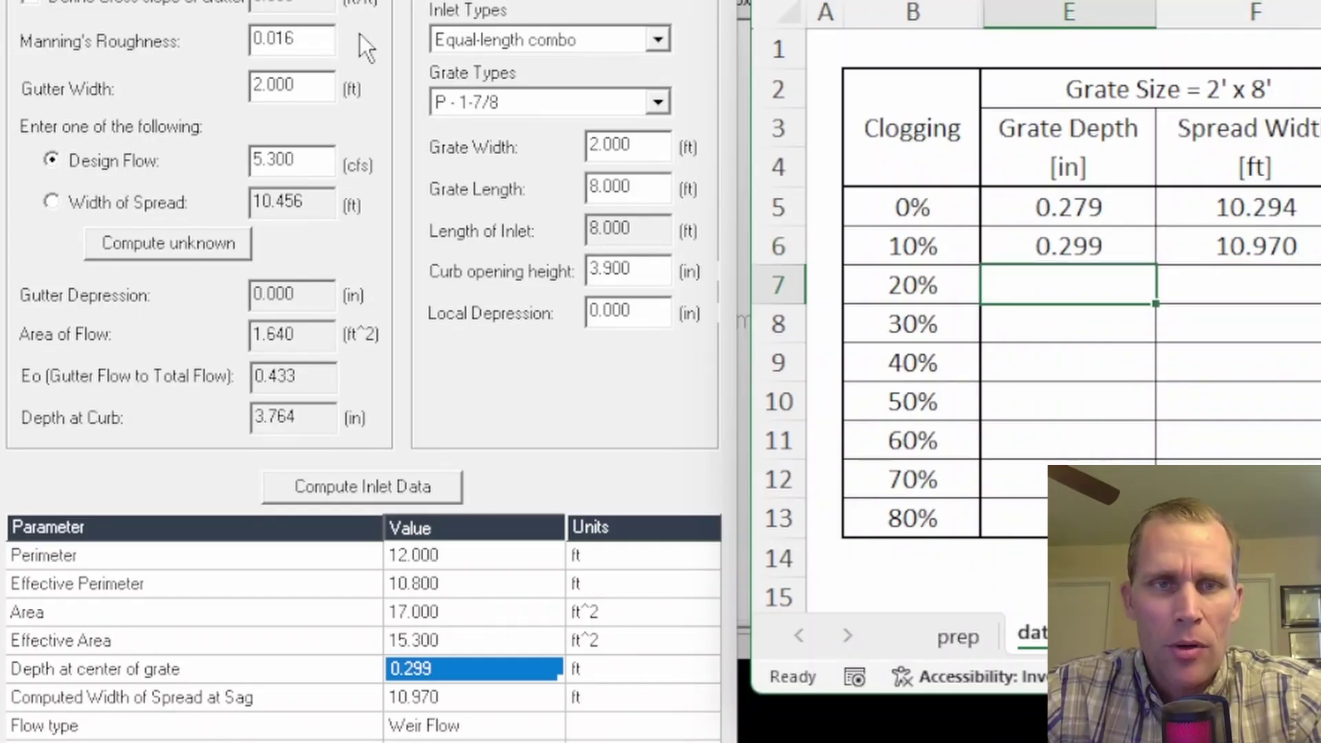
Fill in the 2' x 8' grate results for 20% to 80% clogging, and unhide columns C and D
drag(1039, 275, 1211, 520)
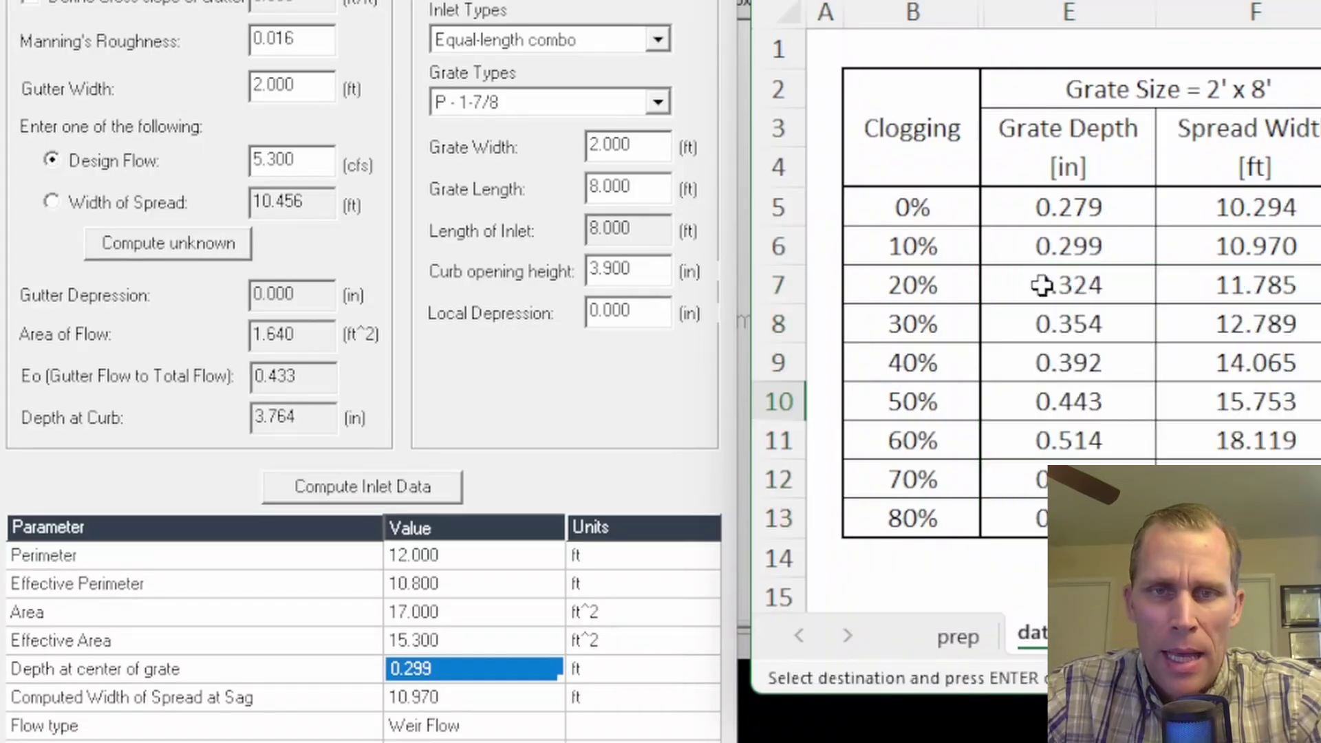
drag(1070, 209, 1253, 500)
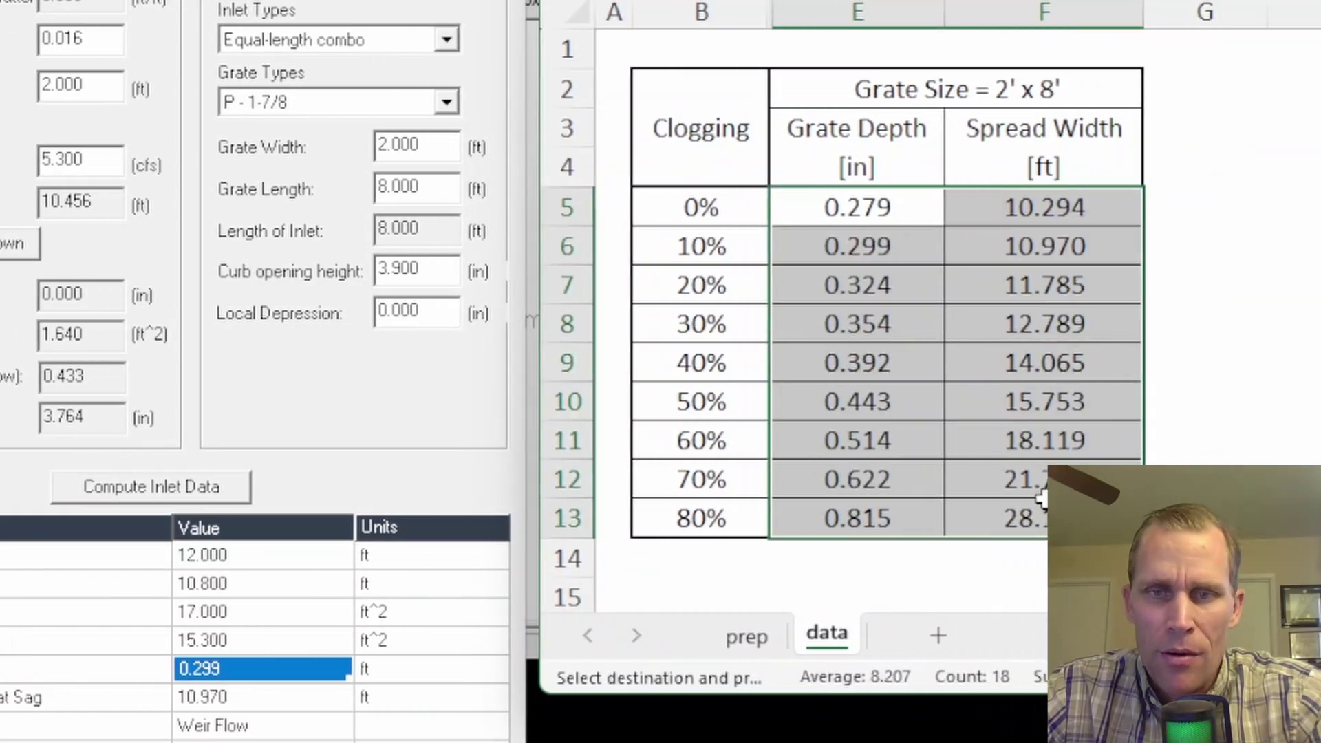
drag(579, 12, 690, 17)
right_click(696, 12)
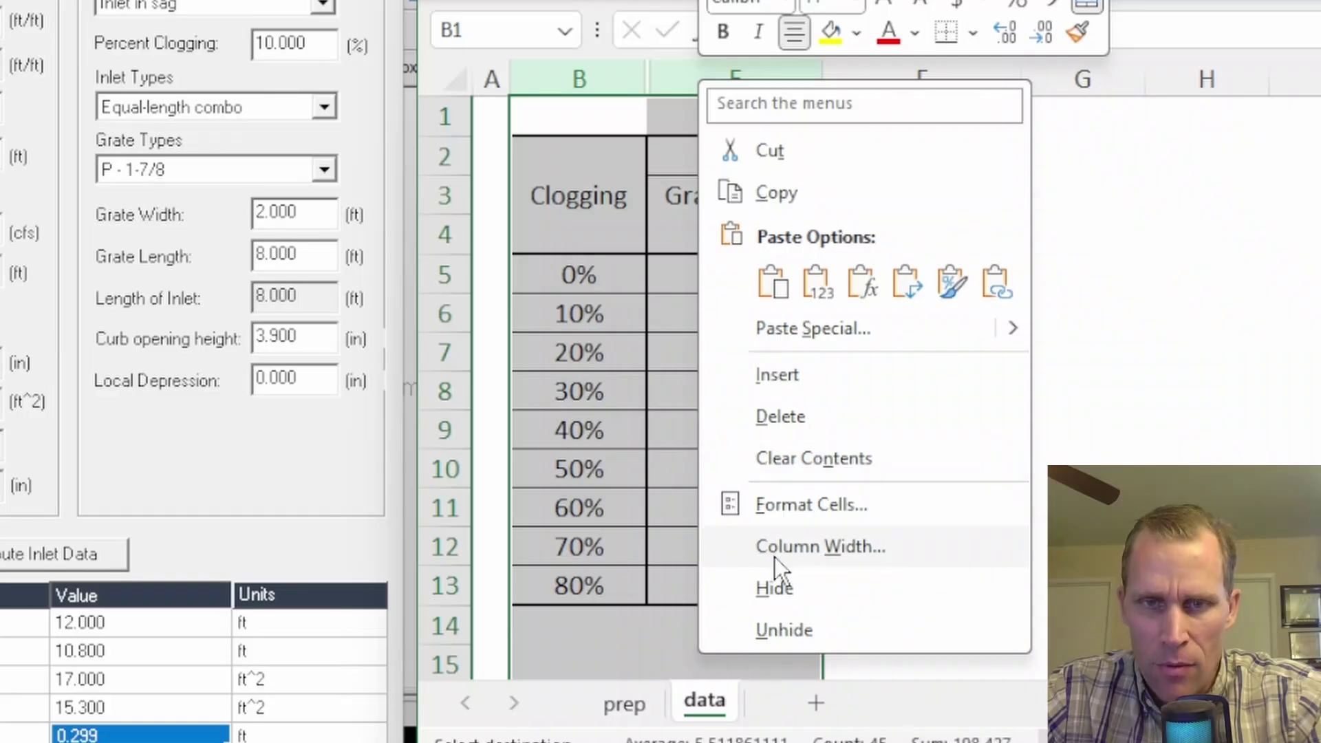
click(774, 587)
key(ctrl+z)
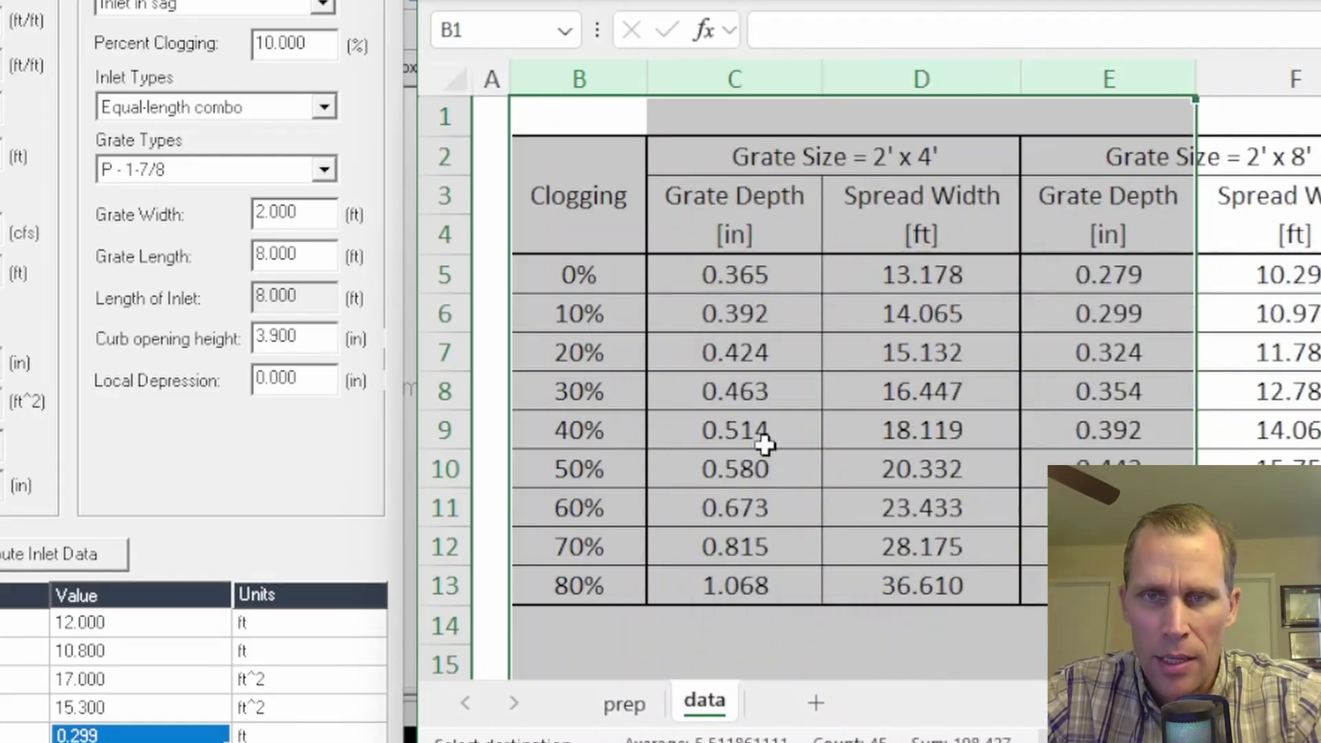
Compare the grate depths and spread widths of the 2' x 4' and 2' x 8' grates across the clogging percentages
click(695, 433)
drag(688, 275, 712, 550)
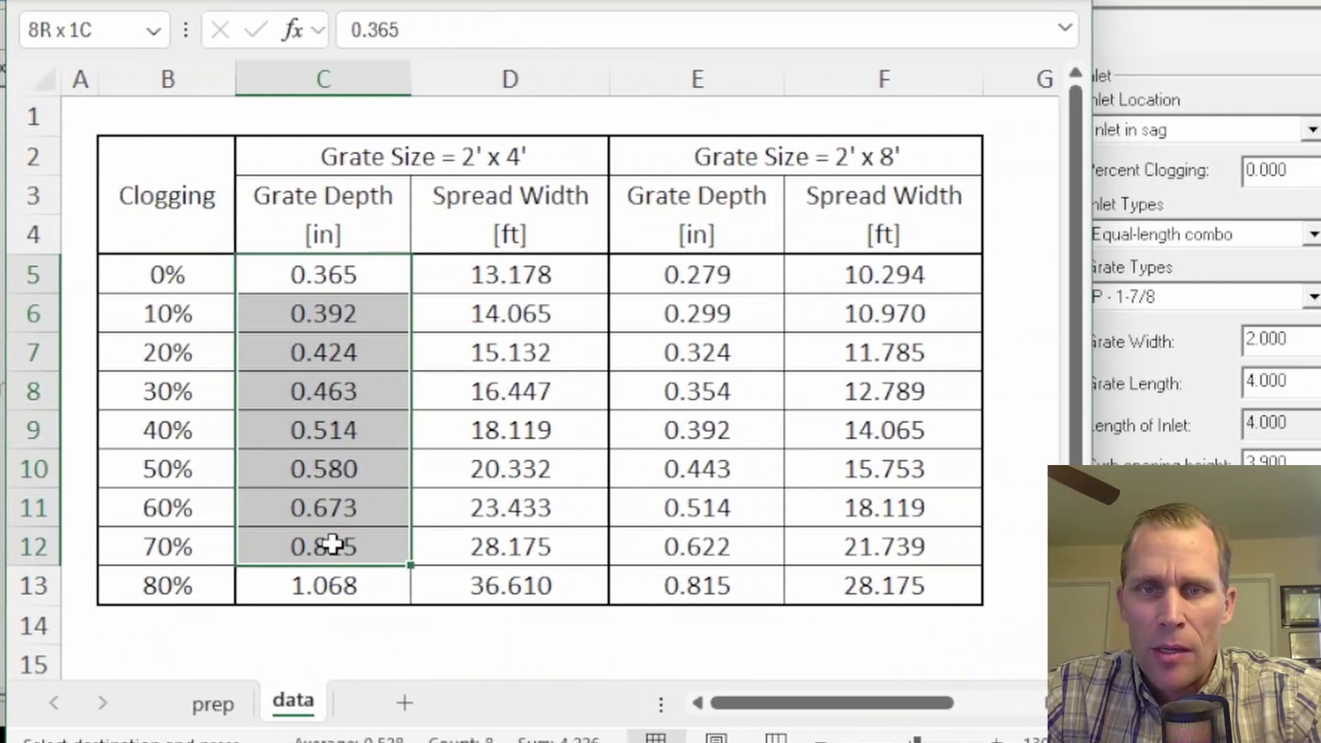
drag(333, 562, 330, 584)
drag(688, 275, 688, 584)
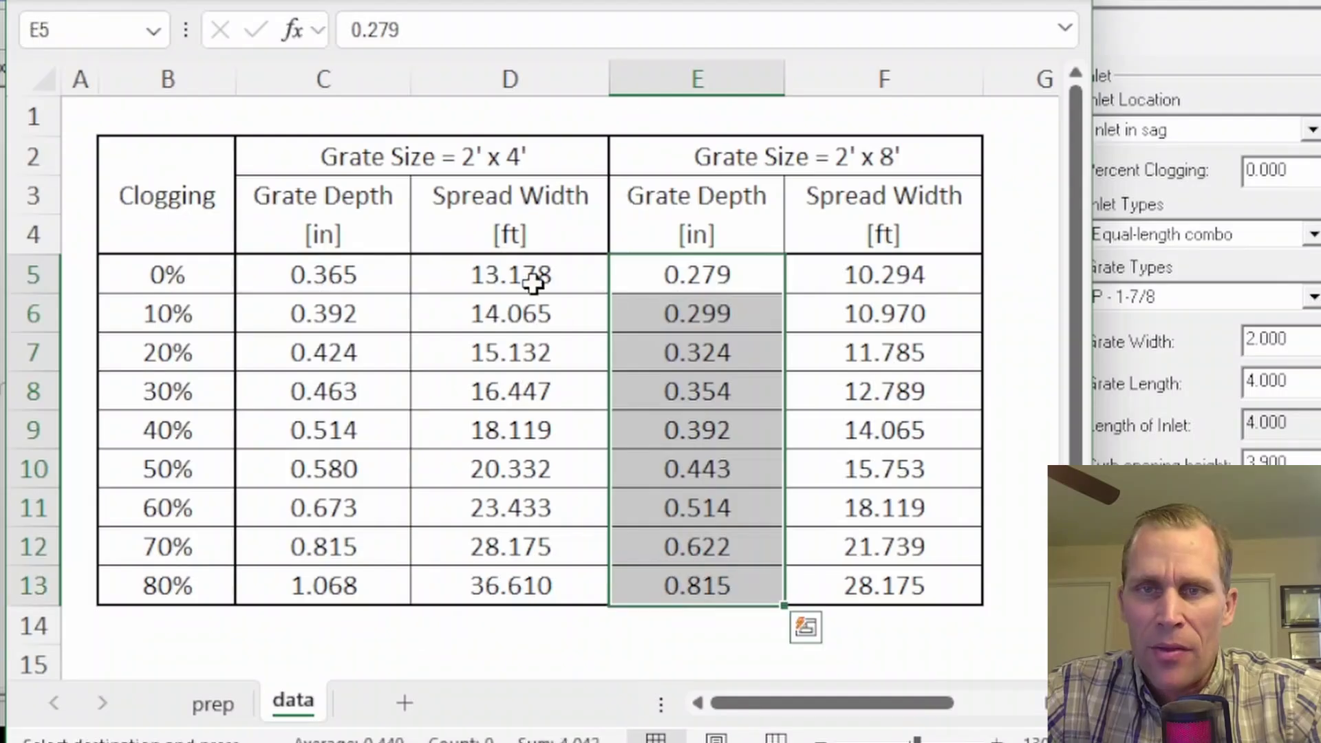
drag(534, 275, 523, 547)
drag(884, 313, 884, 546)
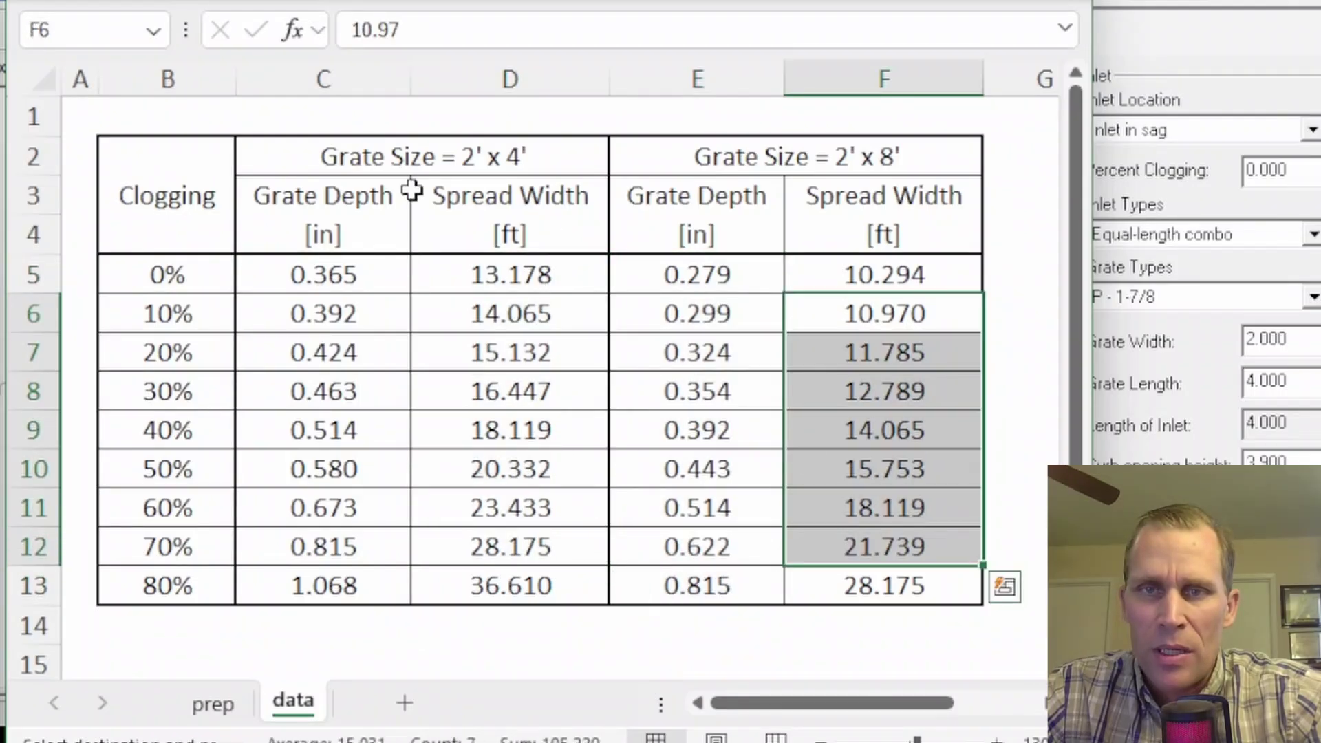
click(378, 156)
click(701, 156)
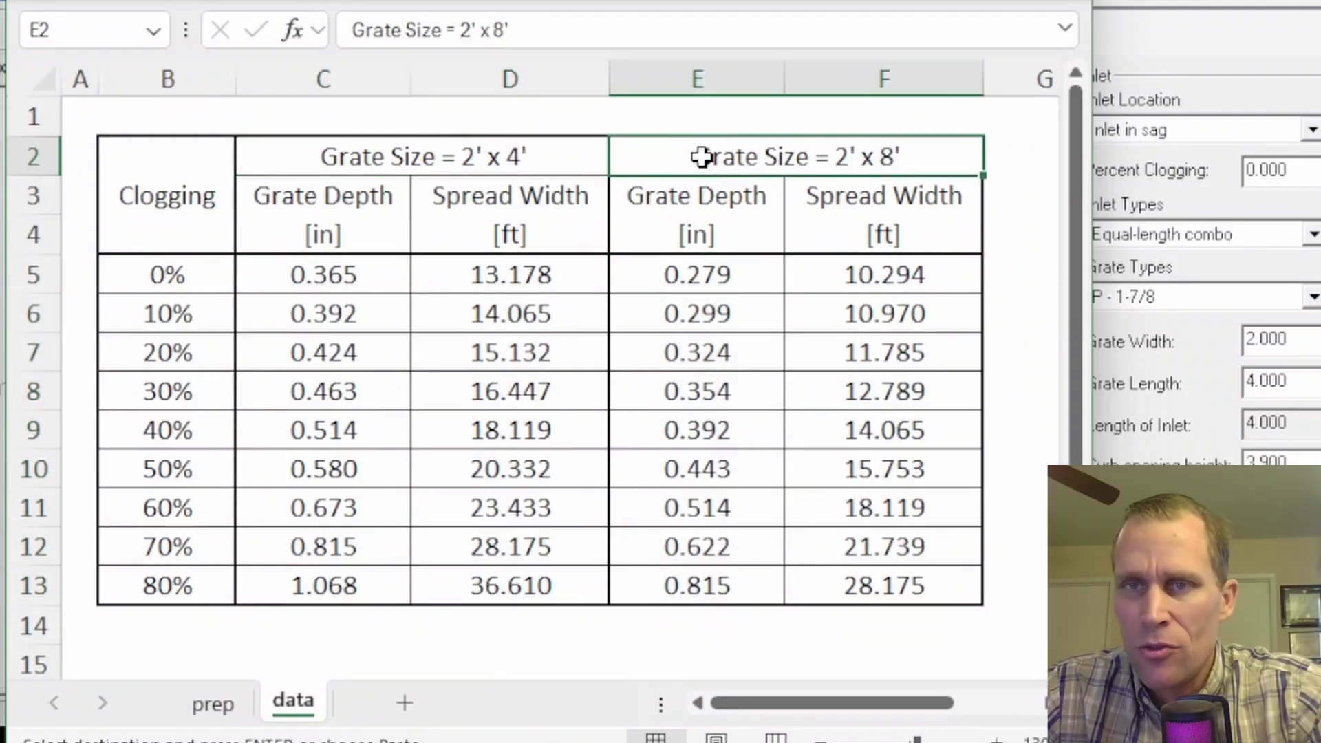
drag(188, 275, 188, 598)
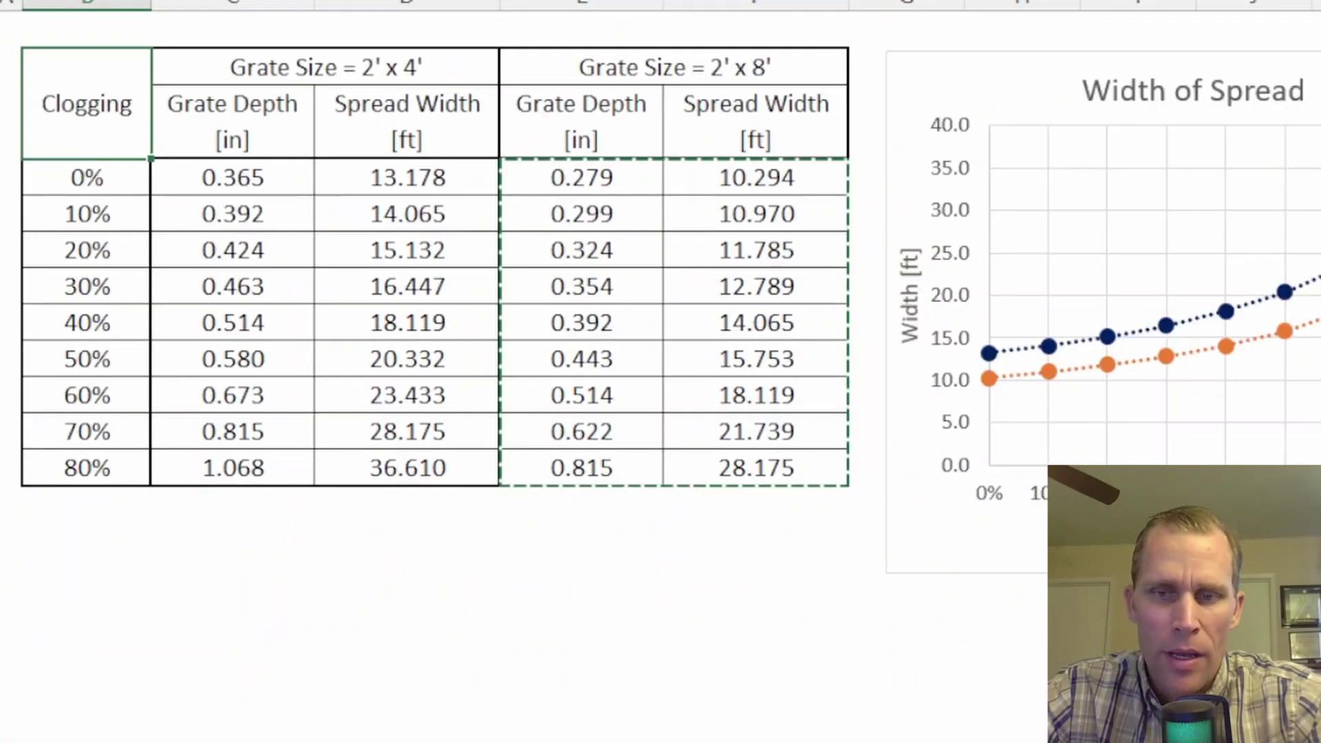